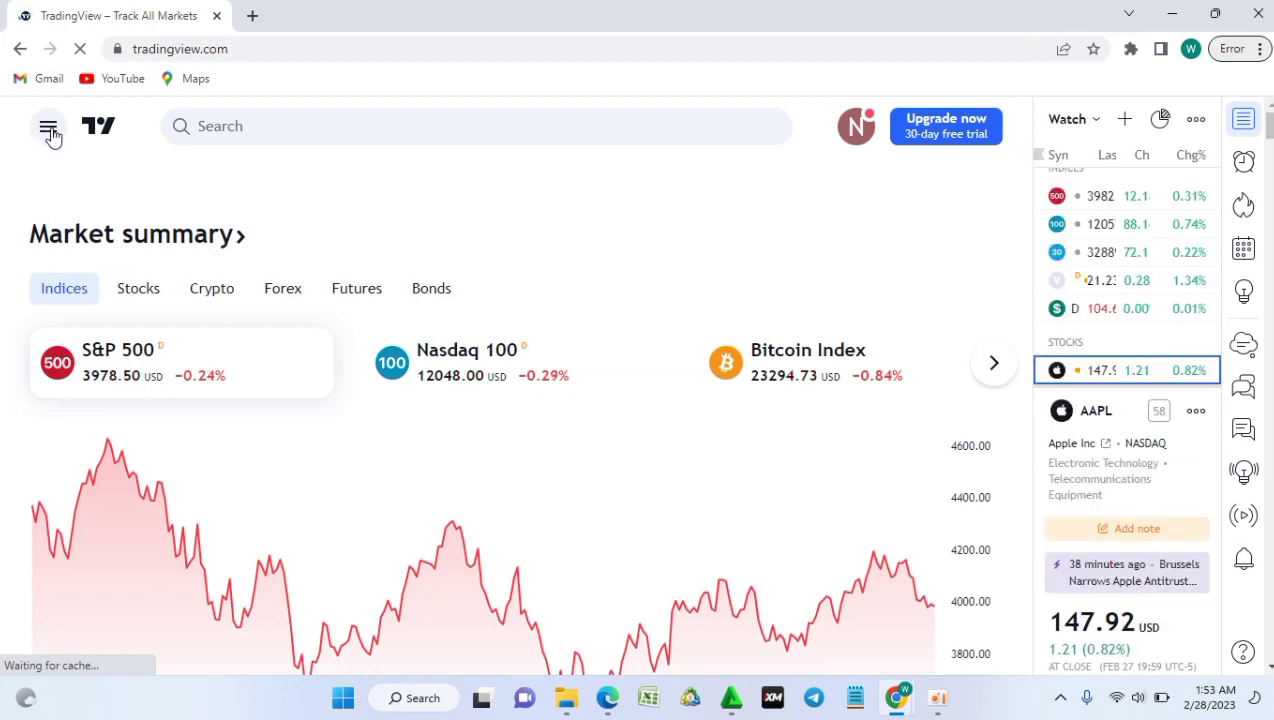
- Open the Chart+ product to bring up the full chart workspace
click(48, 128)
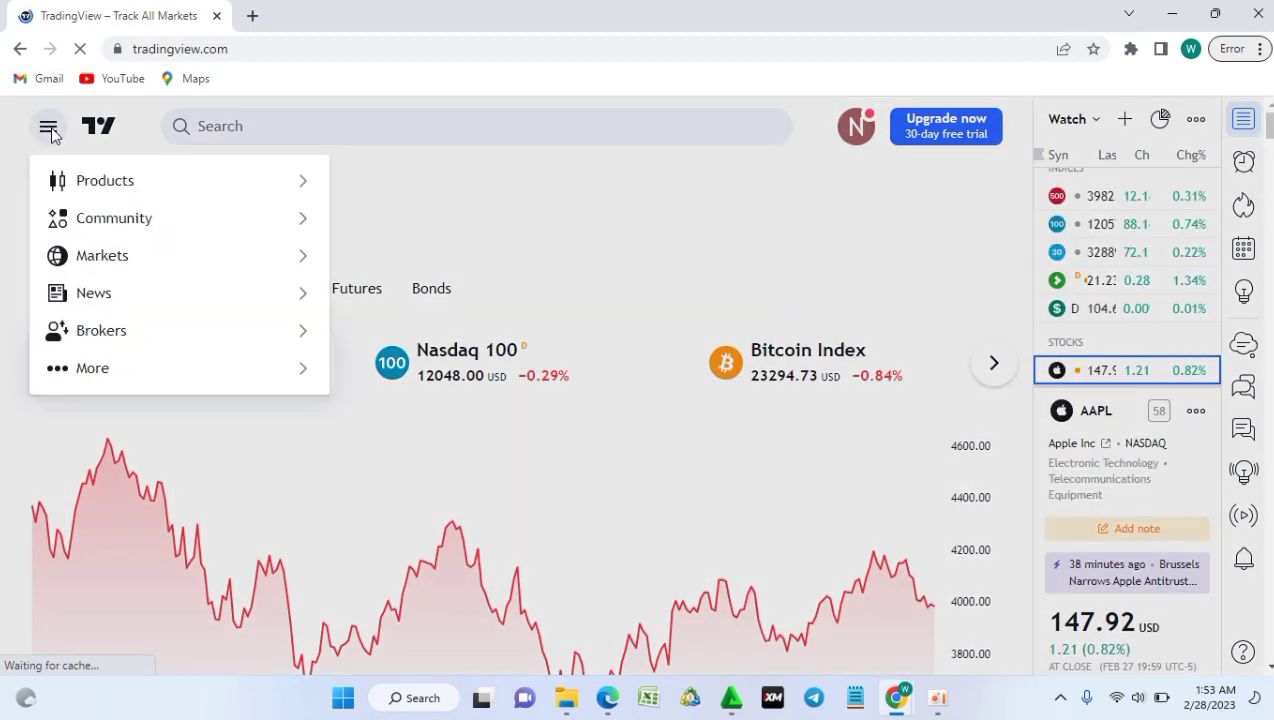
click(151, 190)
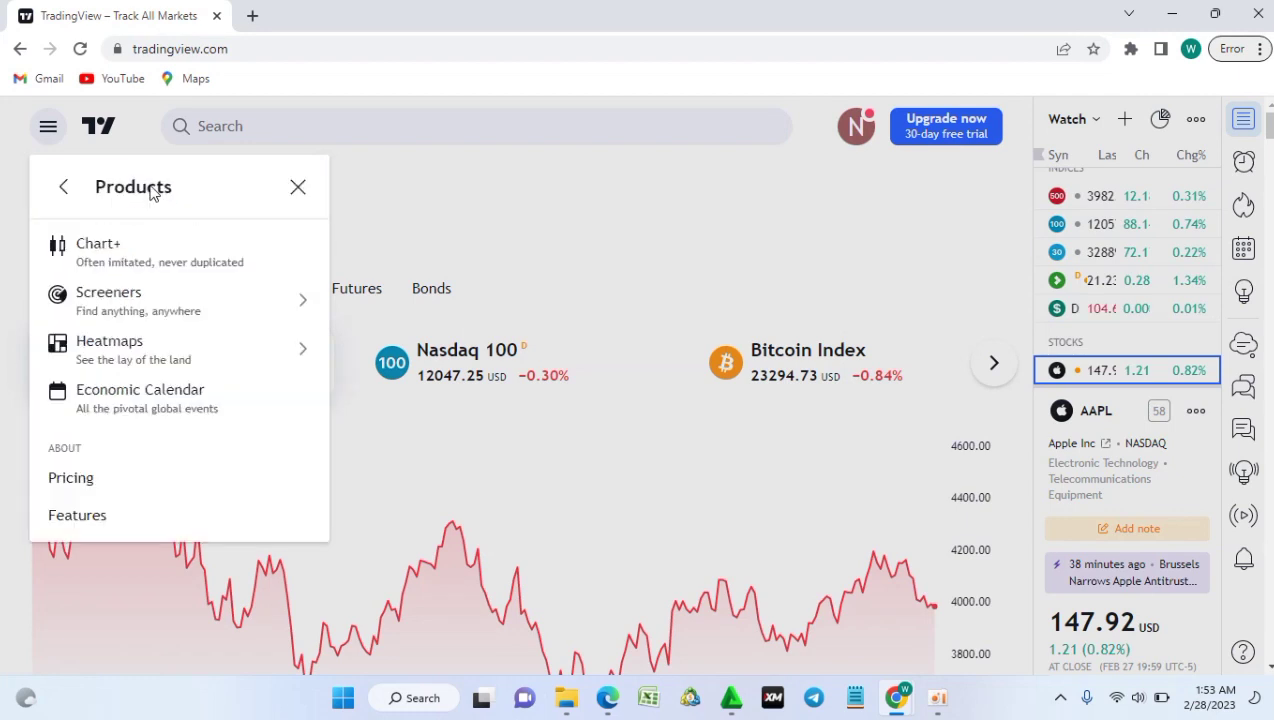
click(130, 259)
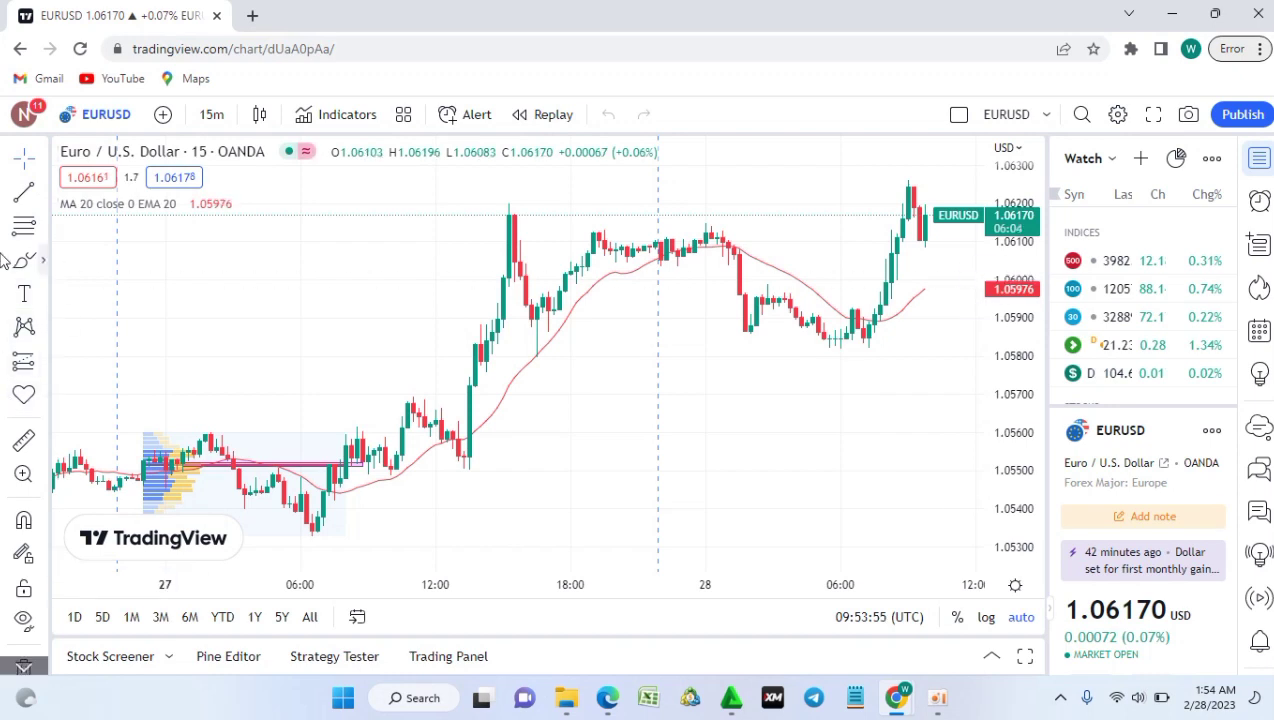
- Switch the chart cursor to Dot and try it on the EURUSD chart
click(40, 162)
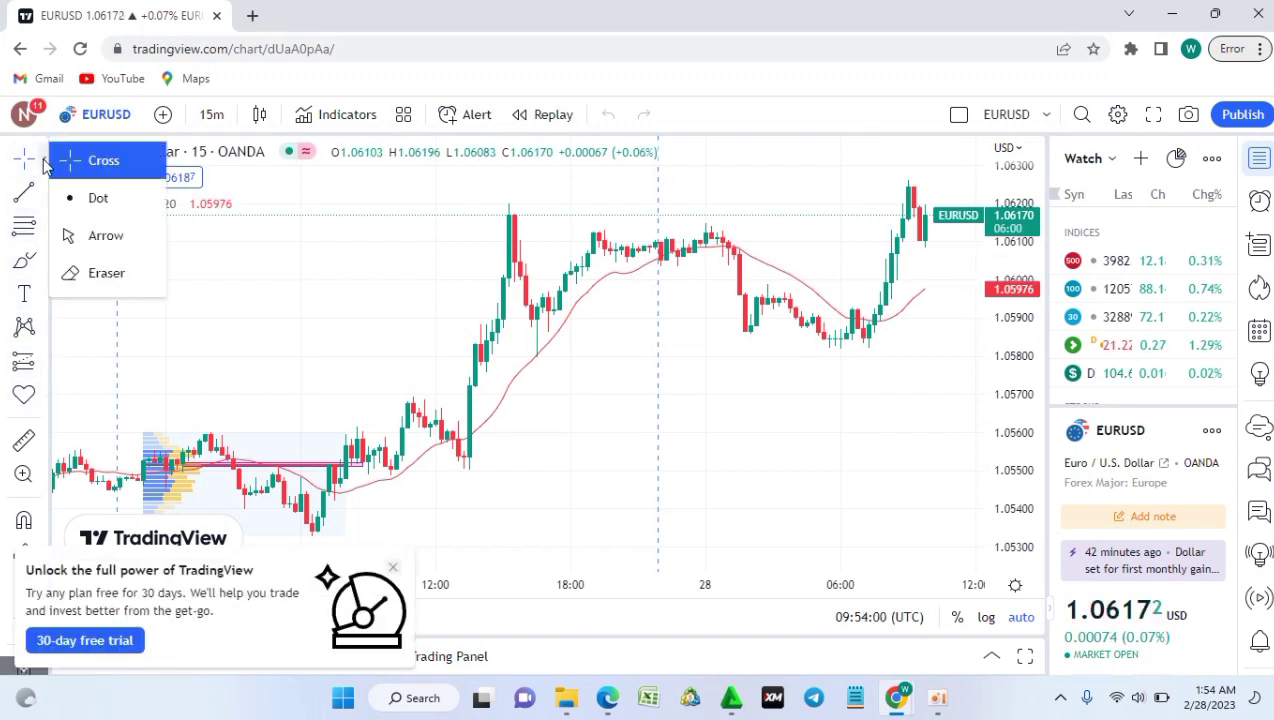
click(99, 199)
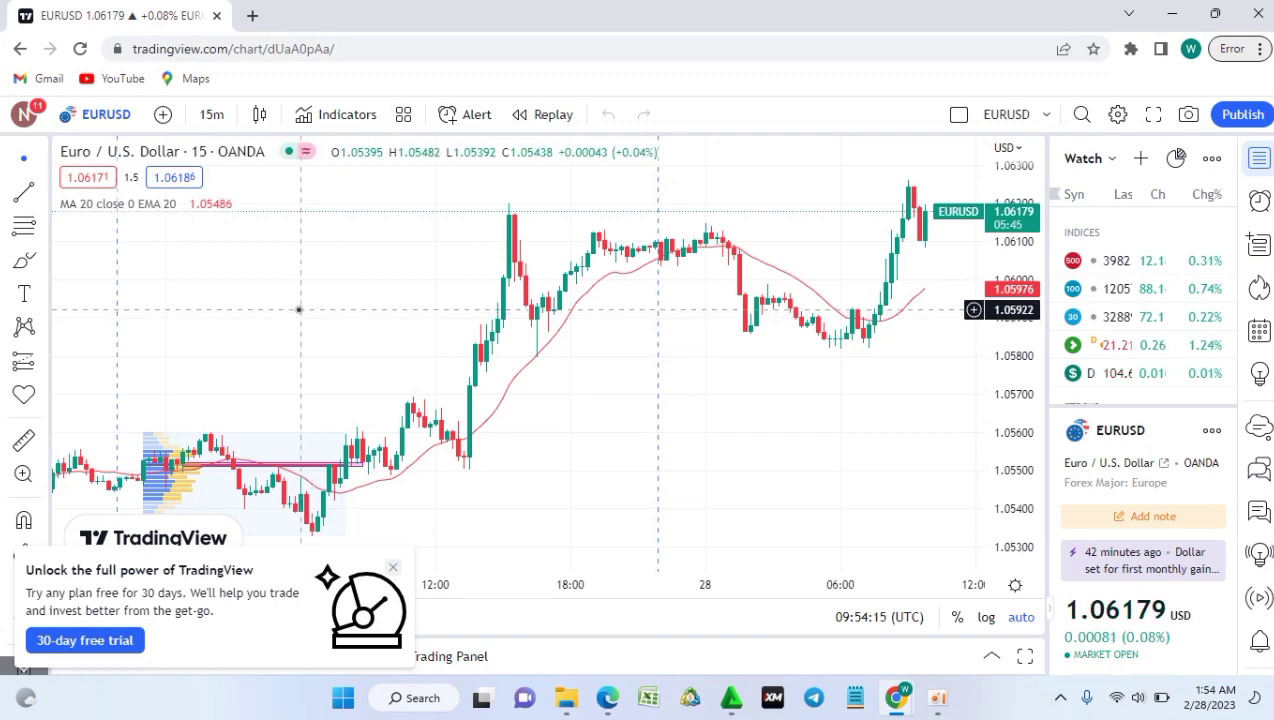
scroll(355, 287, right, 3)
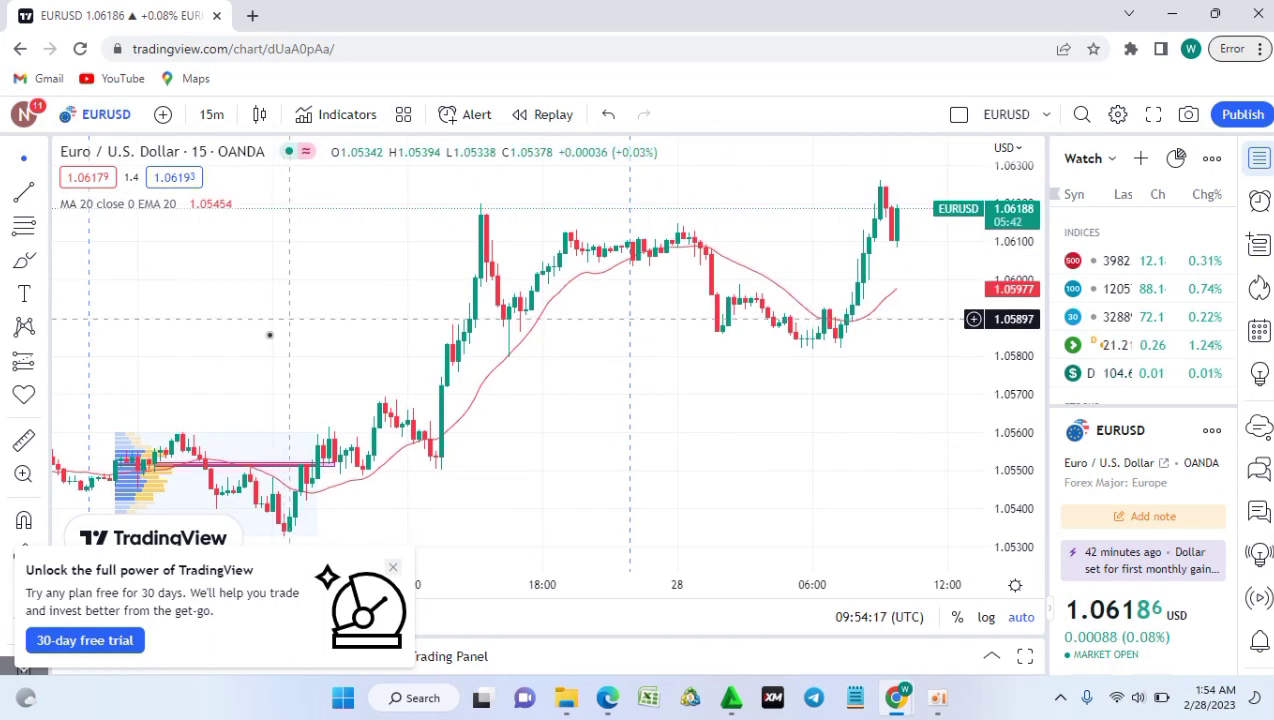
- Change the chart cursor to Arrow and try it by shifting the EURUSD chart slightly
click(44, 160)
click(100, 240)
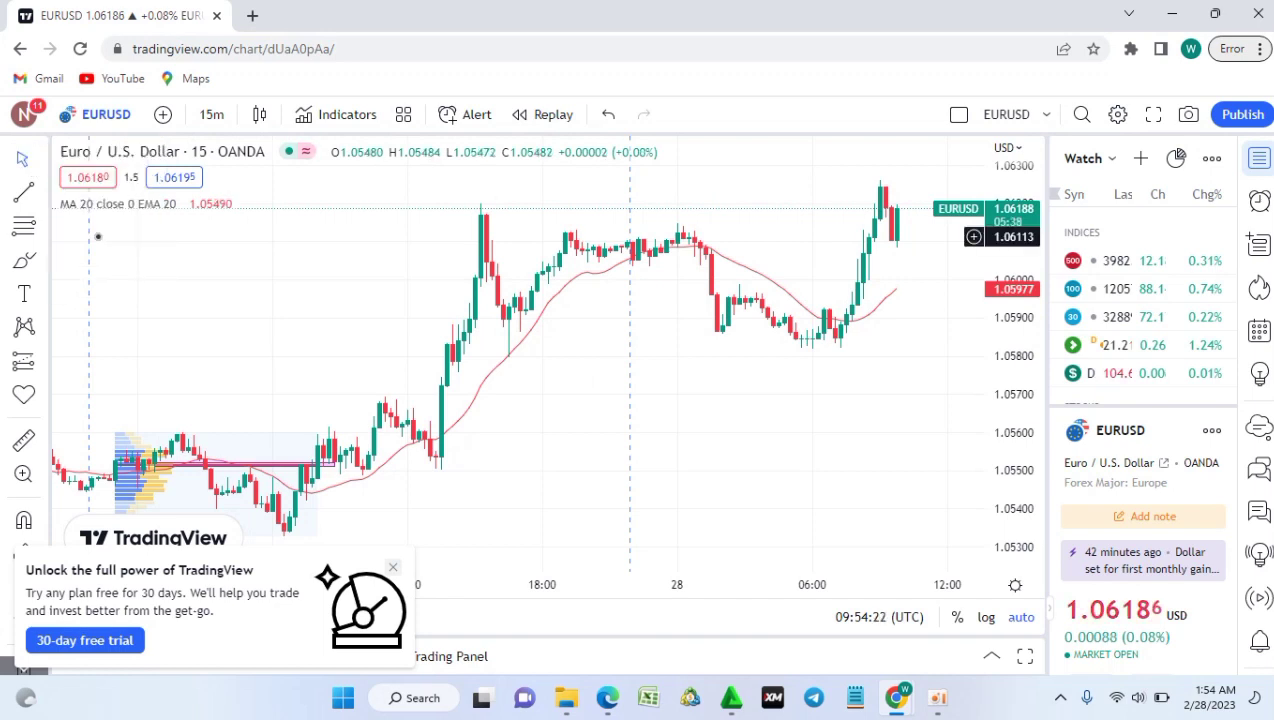
drag(295, 332, 323, 368)
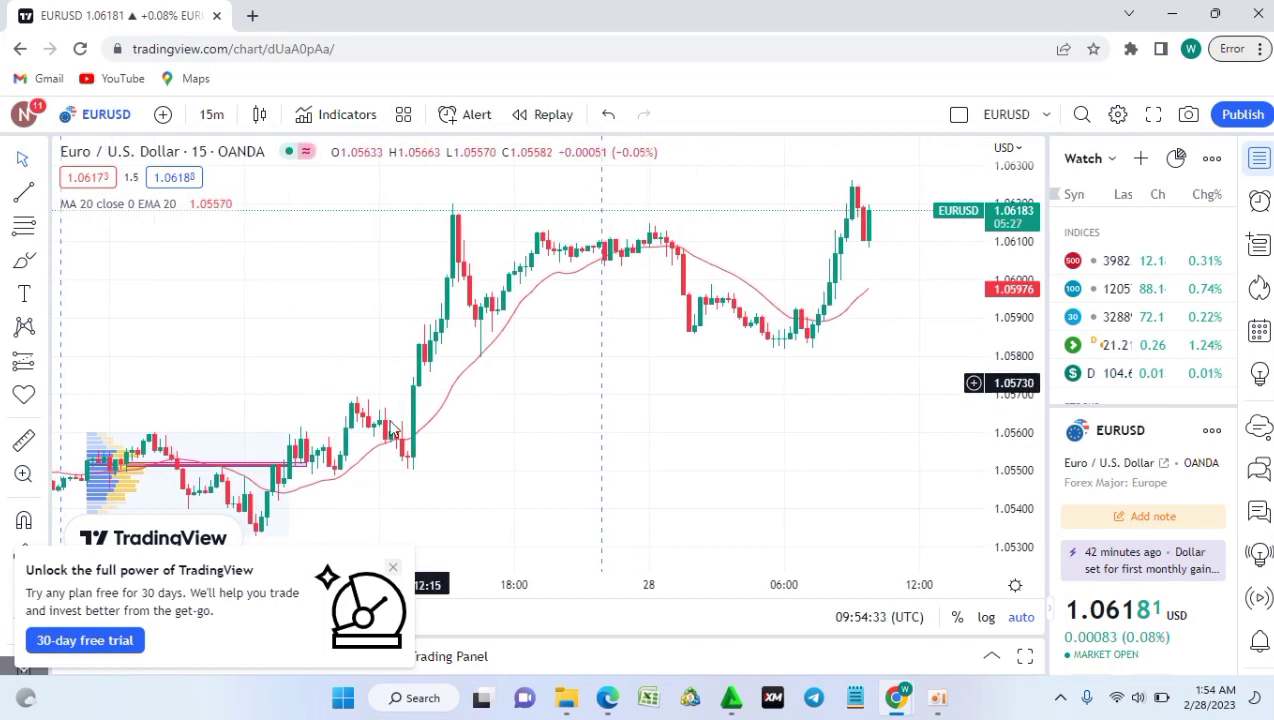
- Dismiss the 30-day free trial offer and set the chart cursor to Cross
click(395, 568)
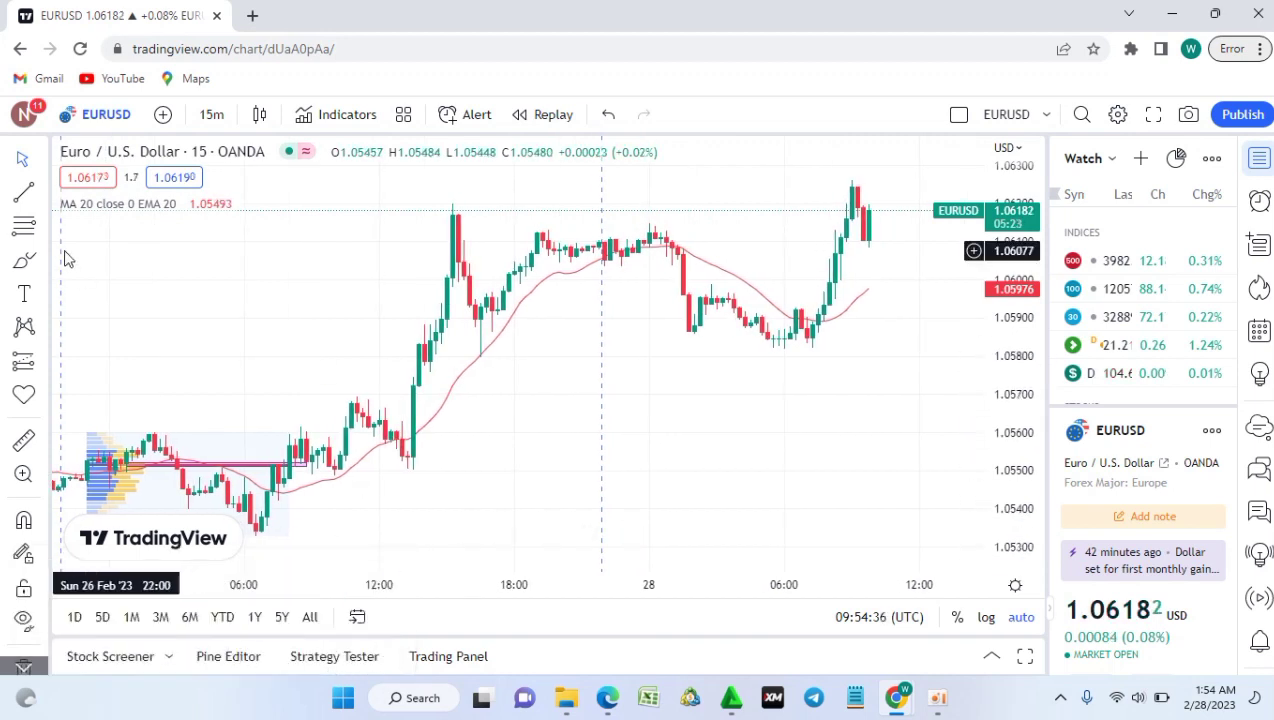
click(43, 160)
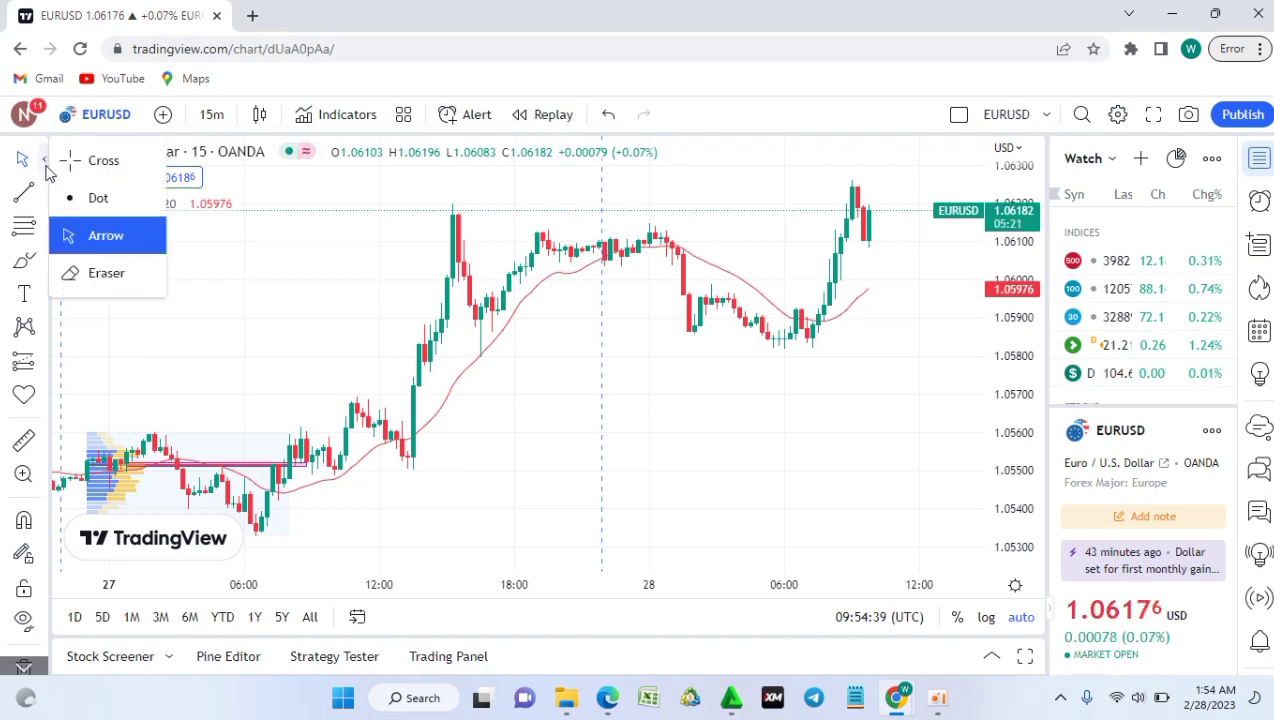
click(75, 159)
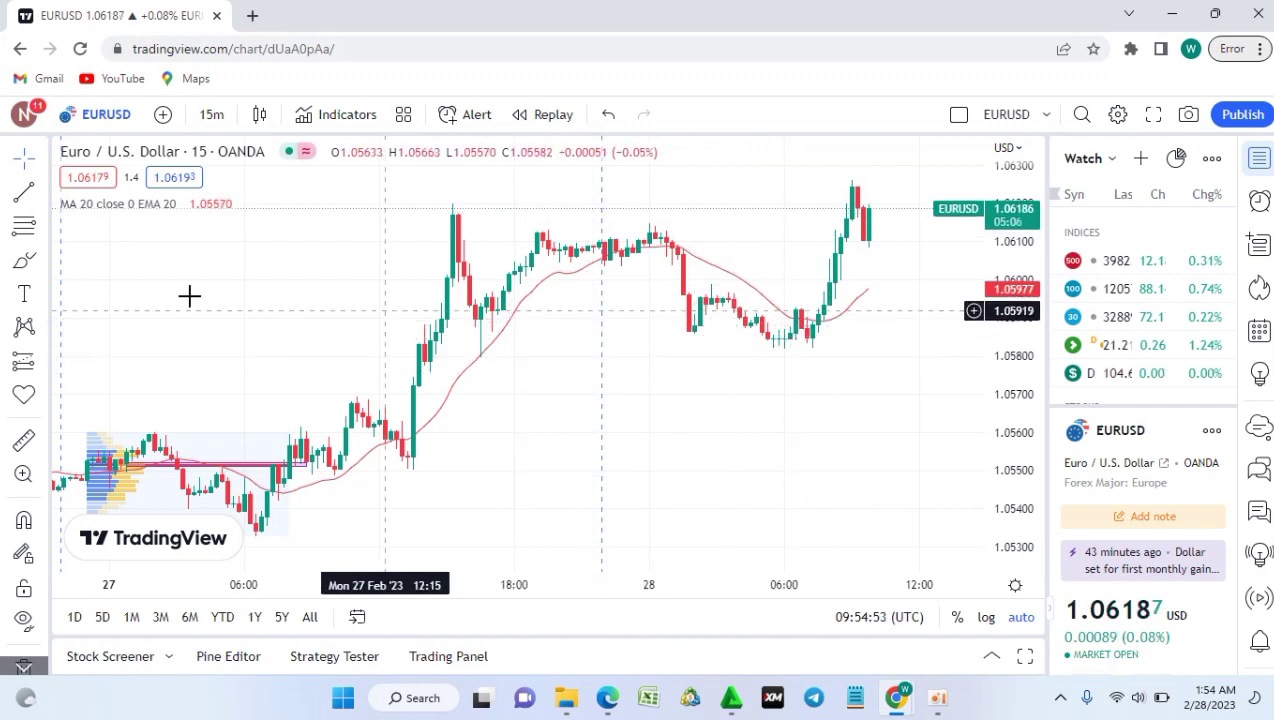
- Draw a trend line under the rising lows from about 1.05497 to about 1.05900, and delete it
click(45, 194)
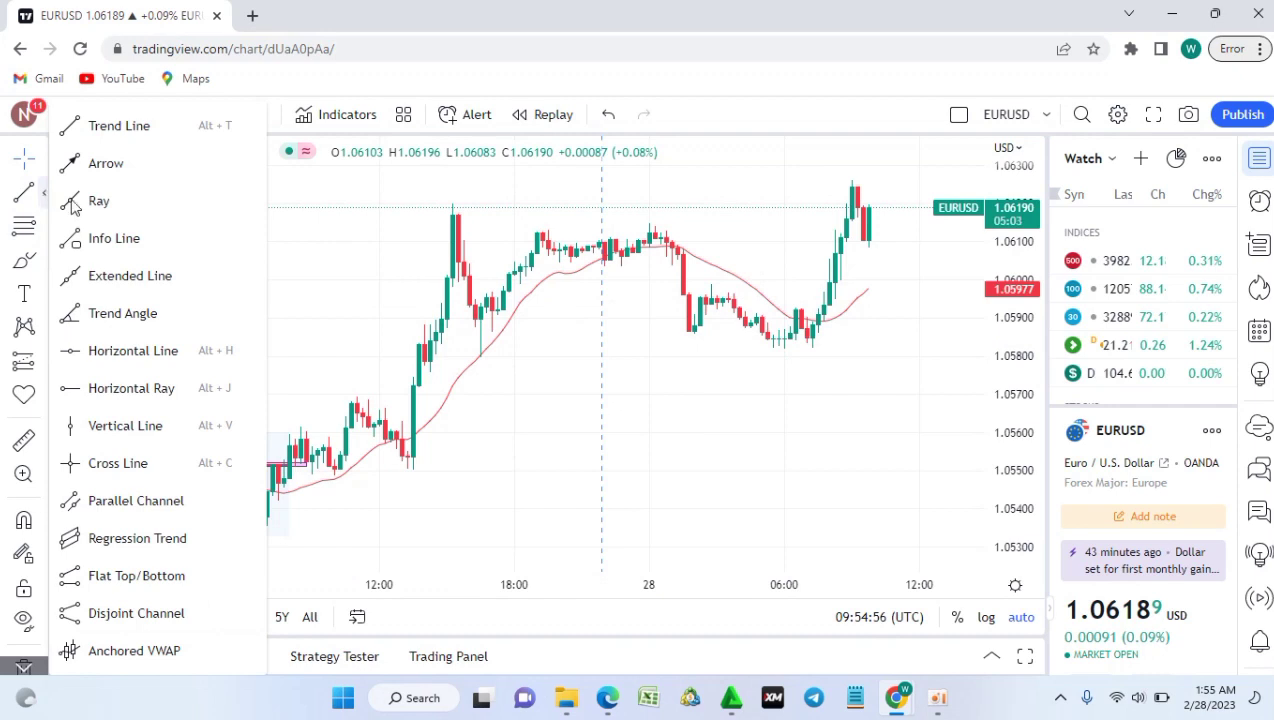
click(100, 140)
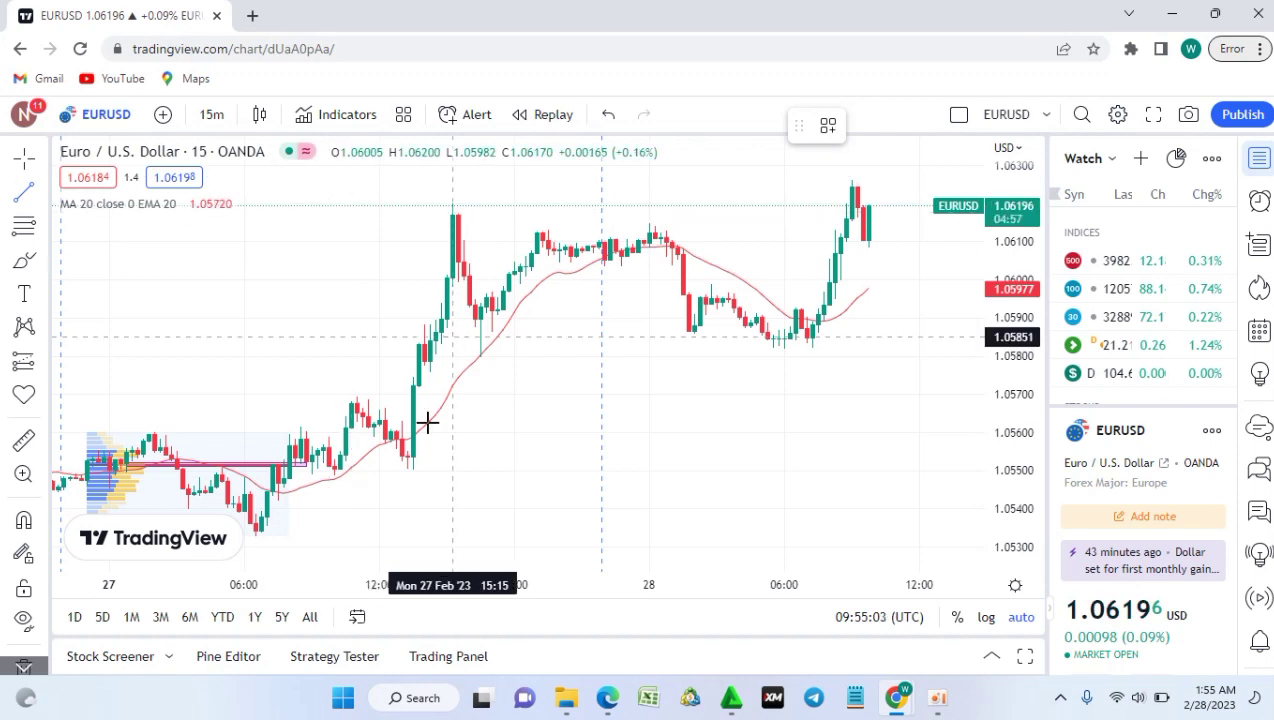
click(407, 470)
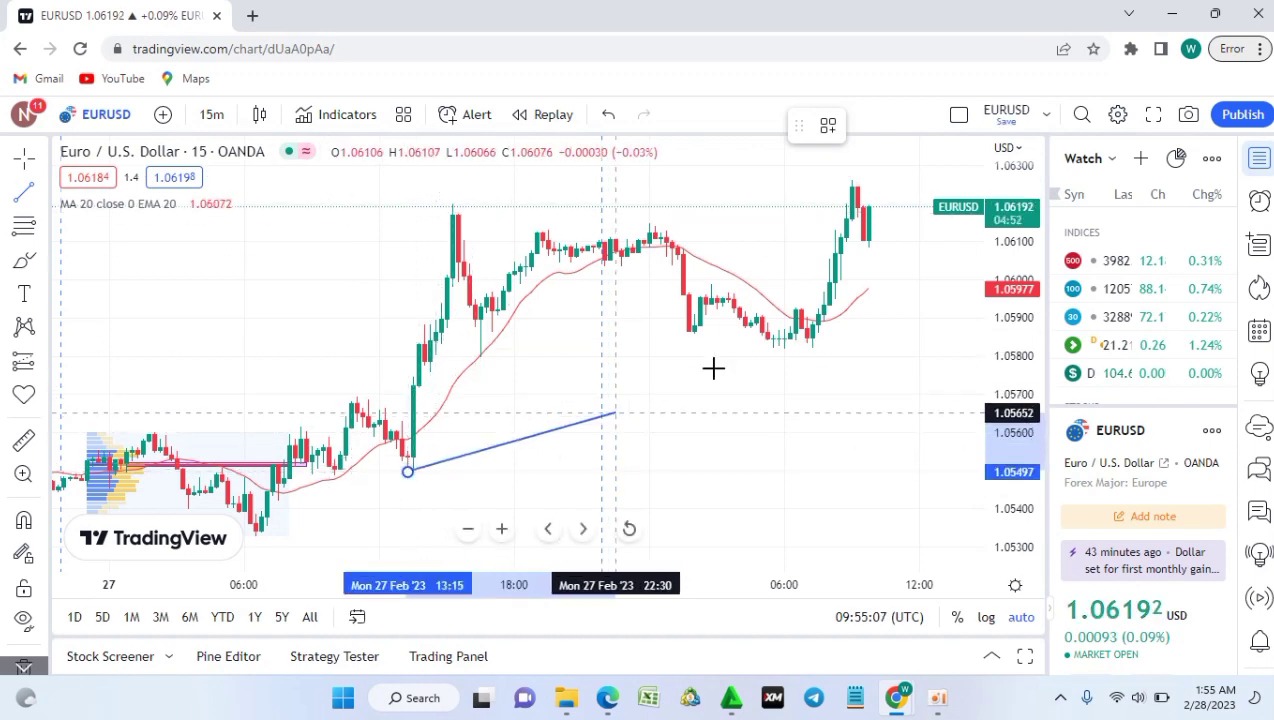
click(894, 318)
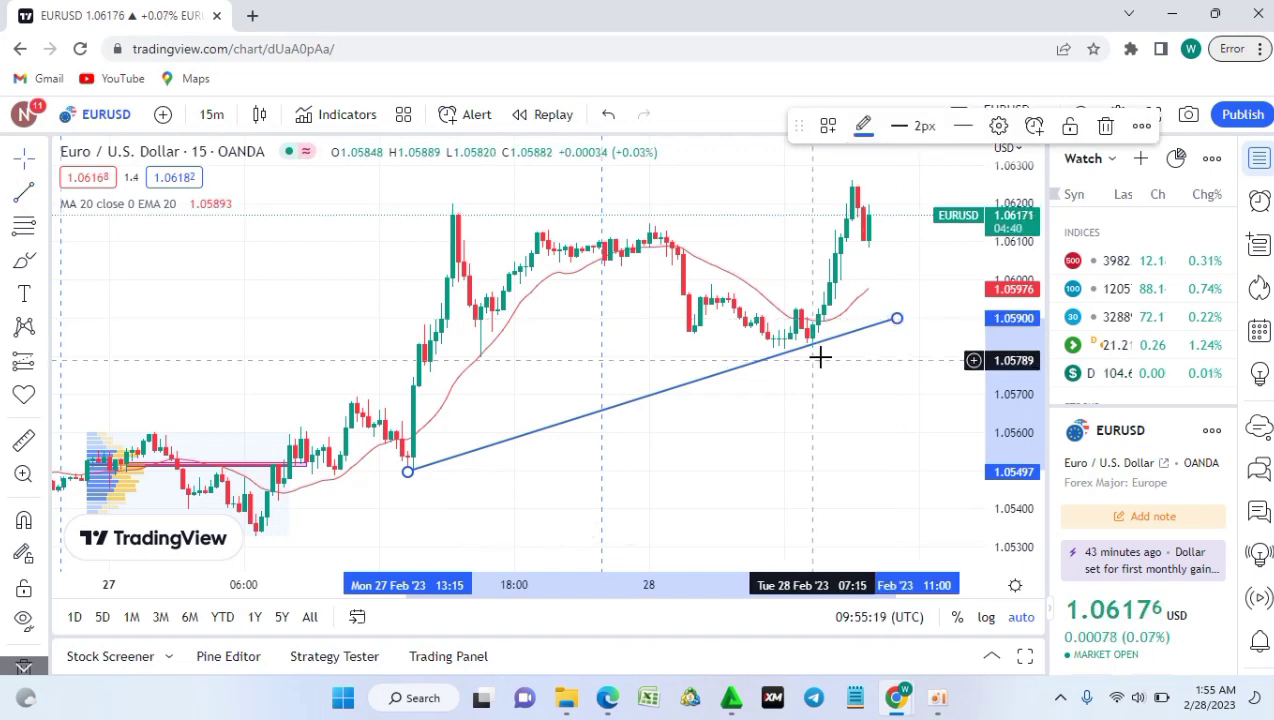
click(660, 405)
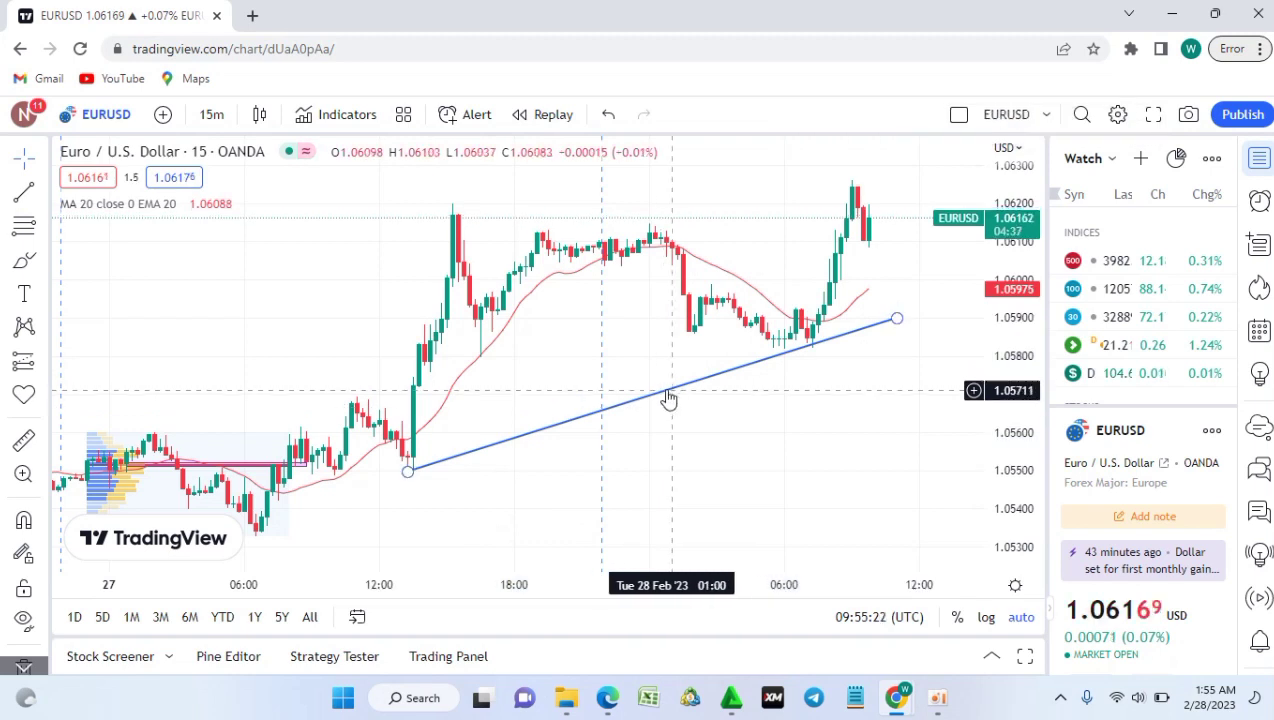
click(664, 396)
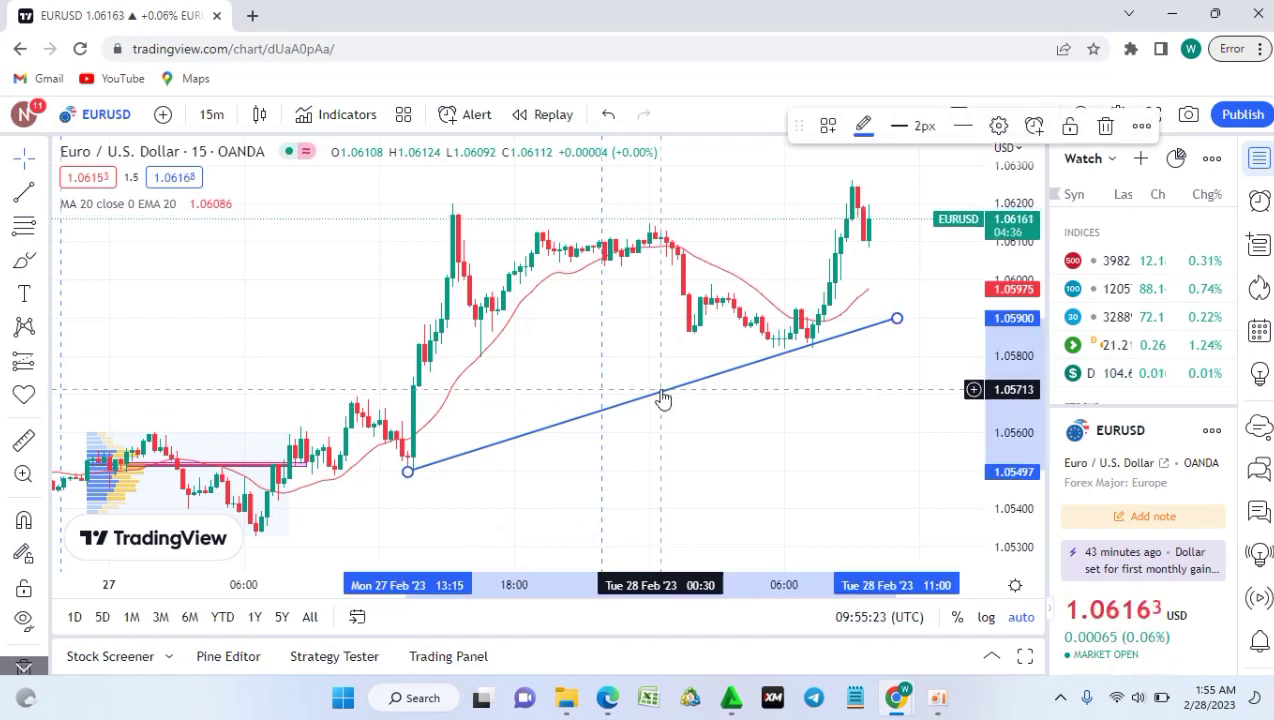
click(1108, 129)
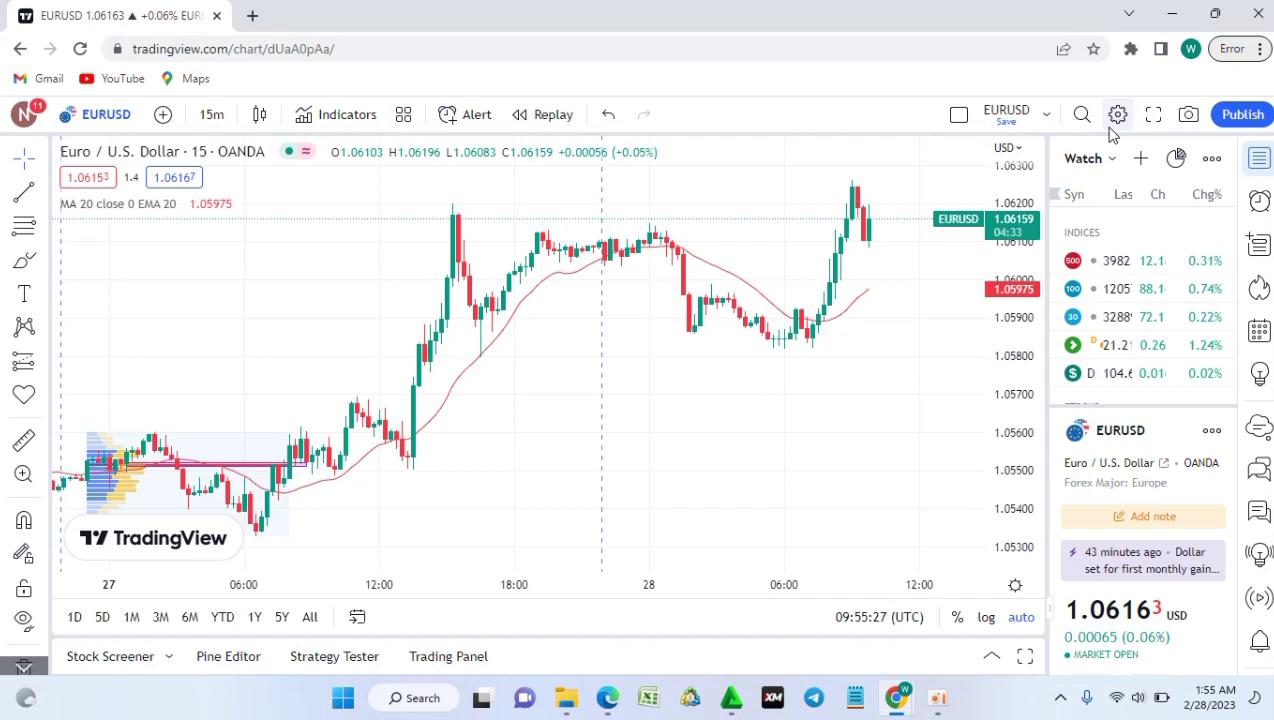
- Draw an arrow pointing at the 28 Feb lows, from about 1.05743 to about 1.05848, and delete it
click(45, 193)
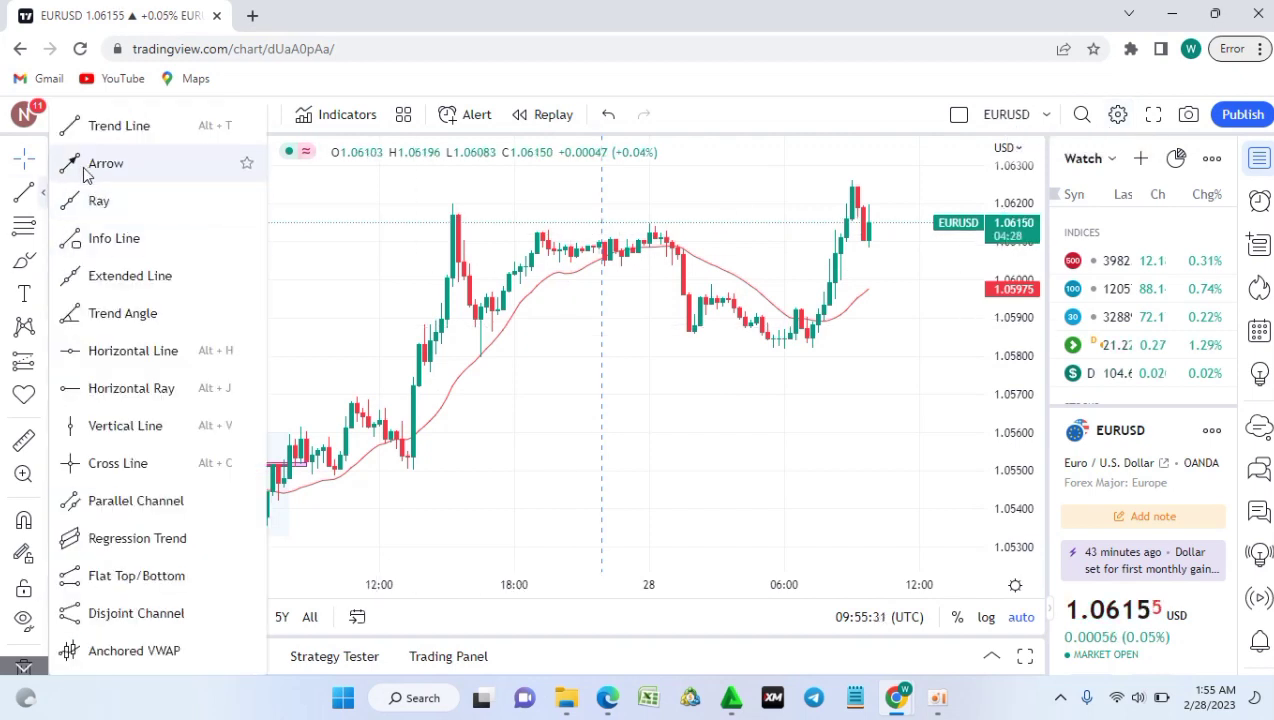
click(88, 168)
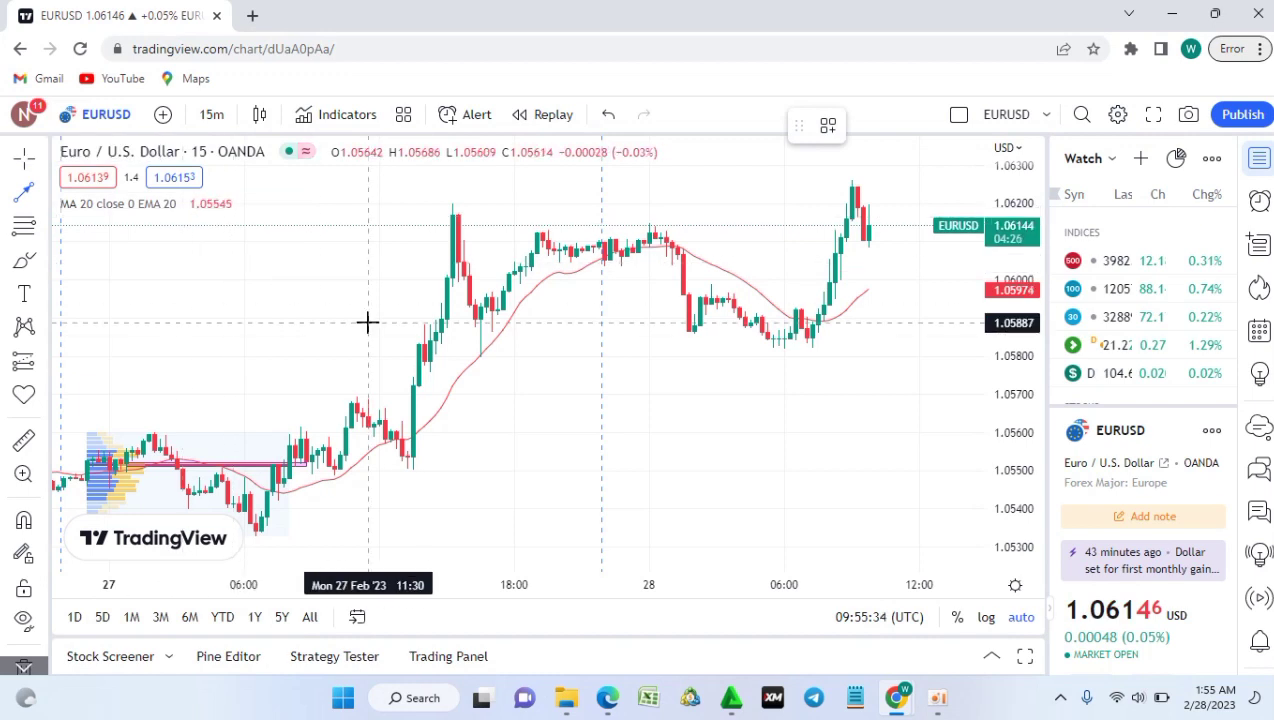
click(677, 378)
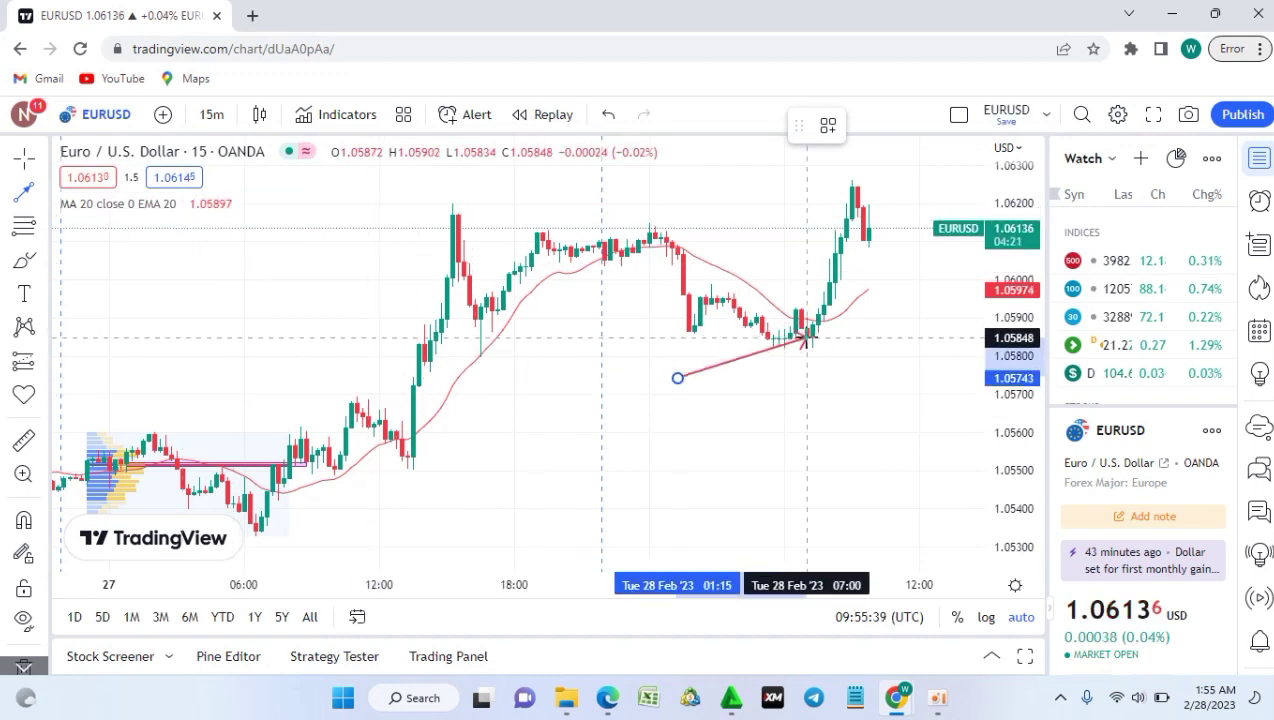
click(806, 340)
click(782, 378)
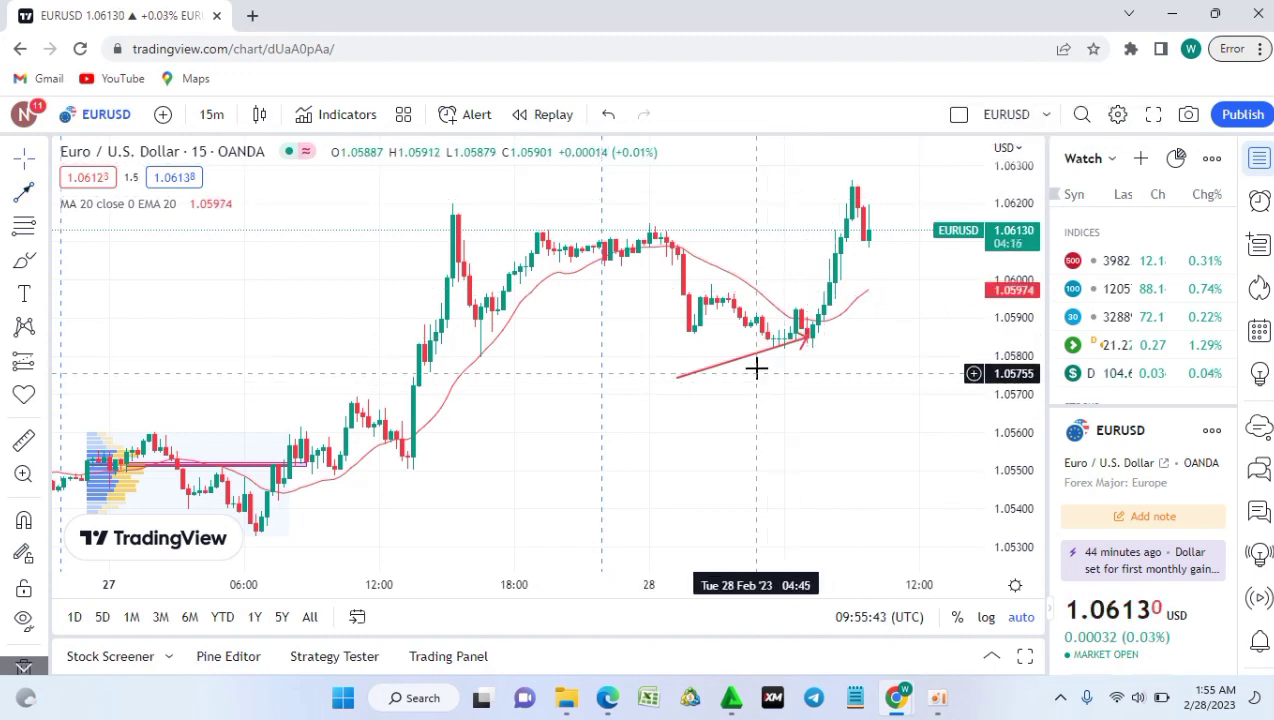
click(756, 366)
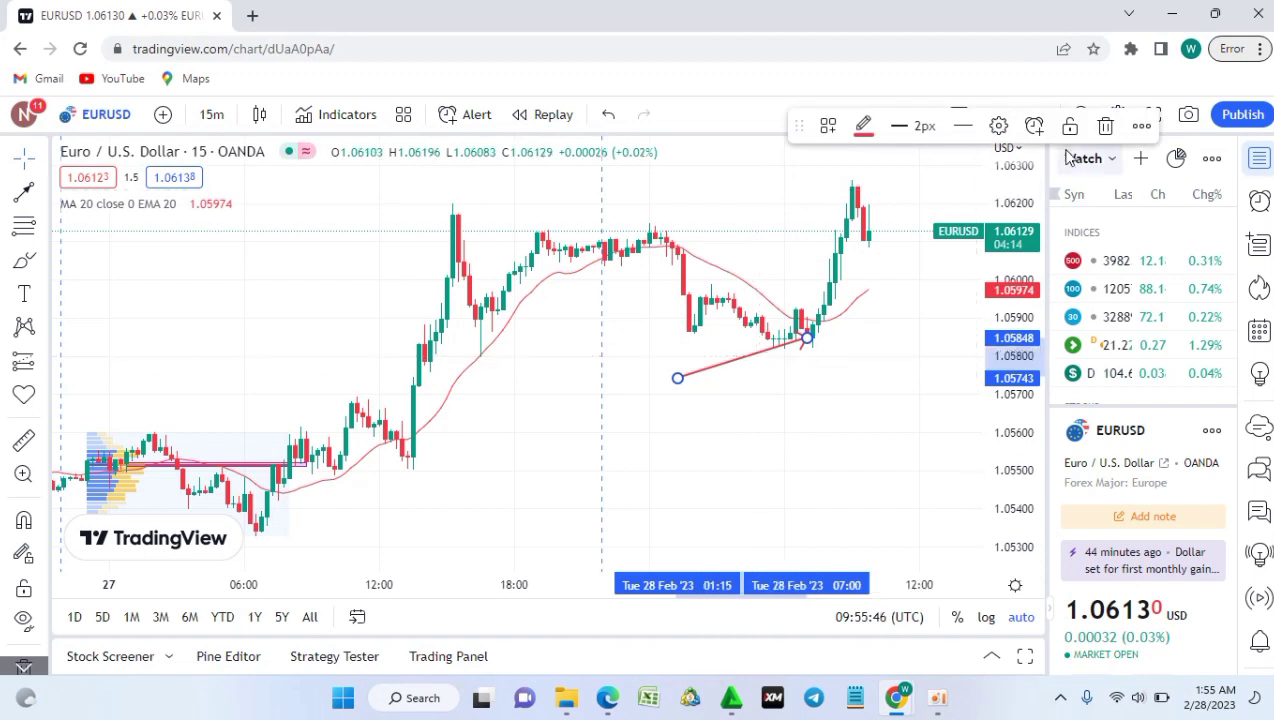
click(1104, 126)
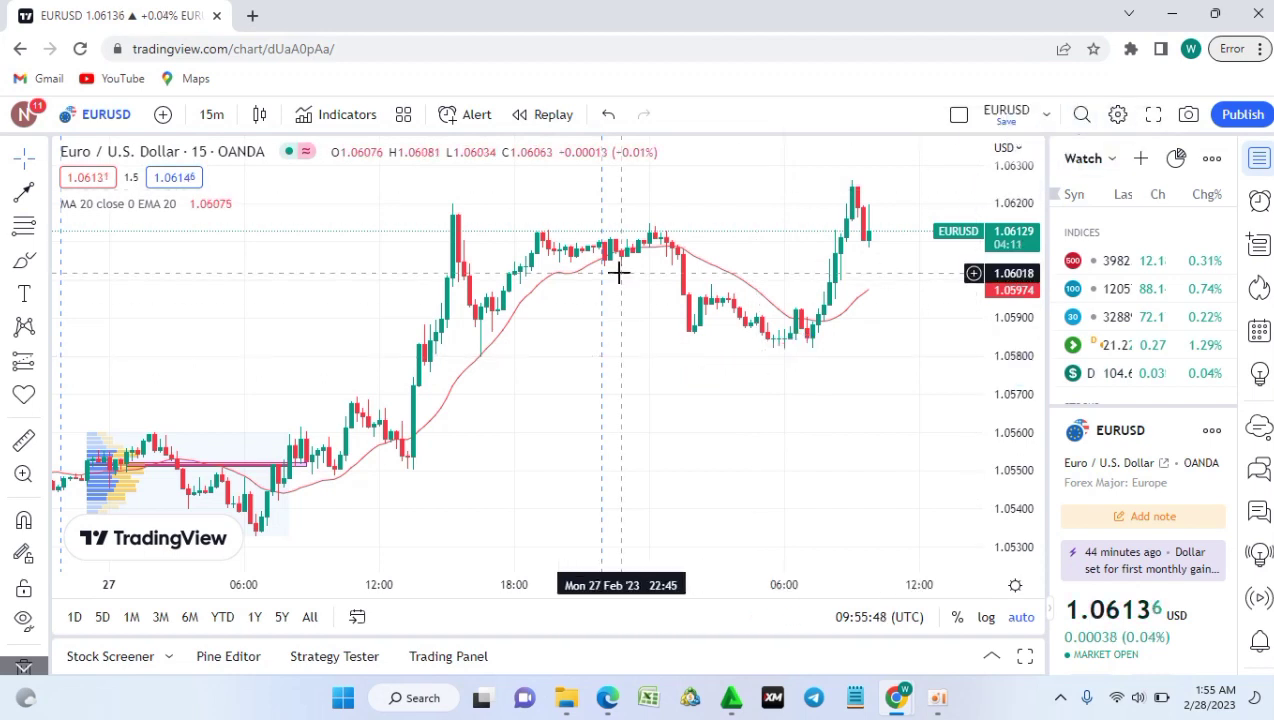
- Draw a horizontal line near the 27 Feb swing high and move it to about 1.06197
click(44, 194)
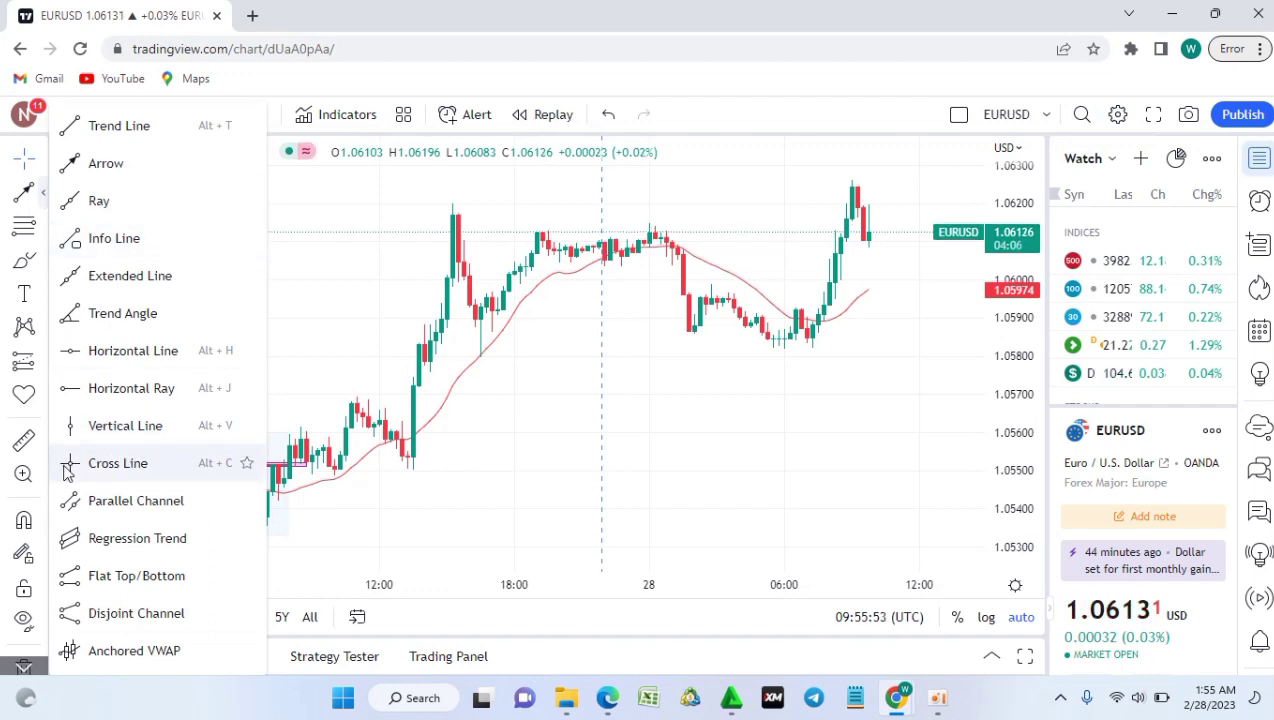
click(82, 356)
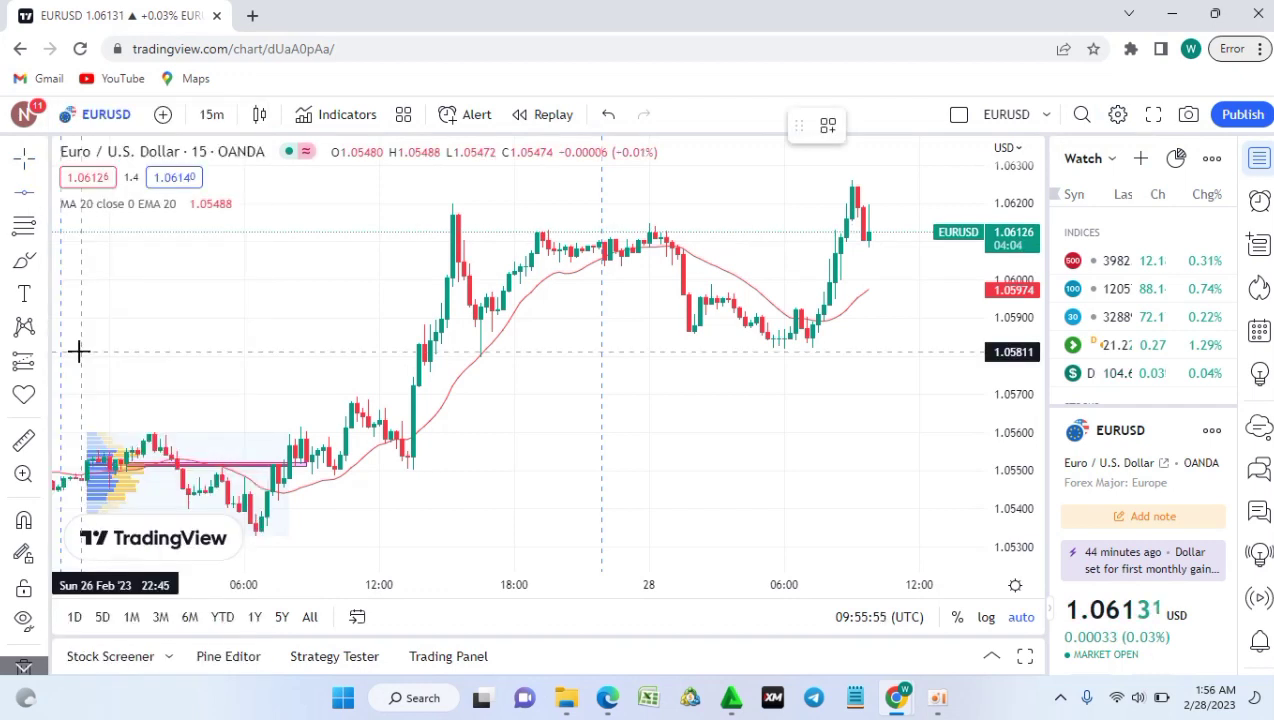
click(512, 212)
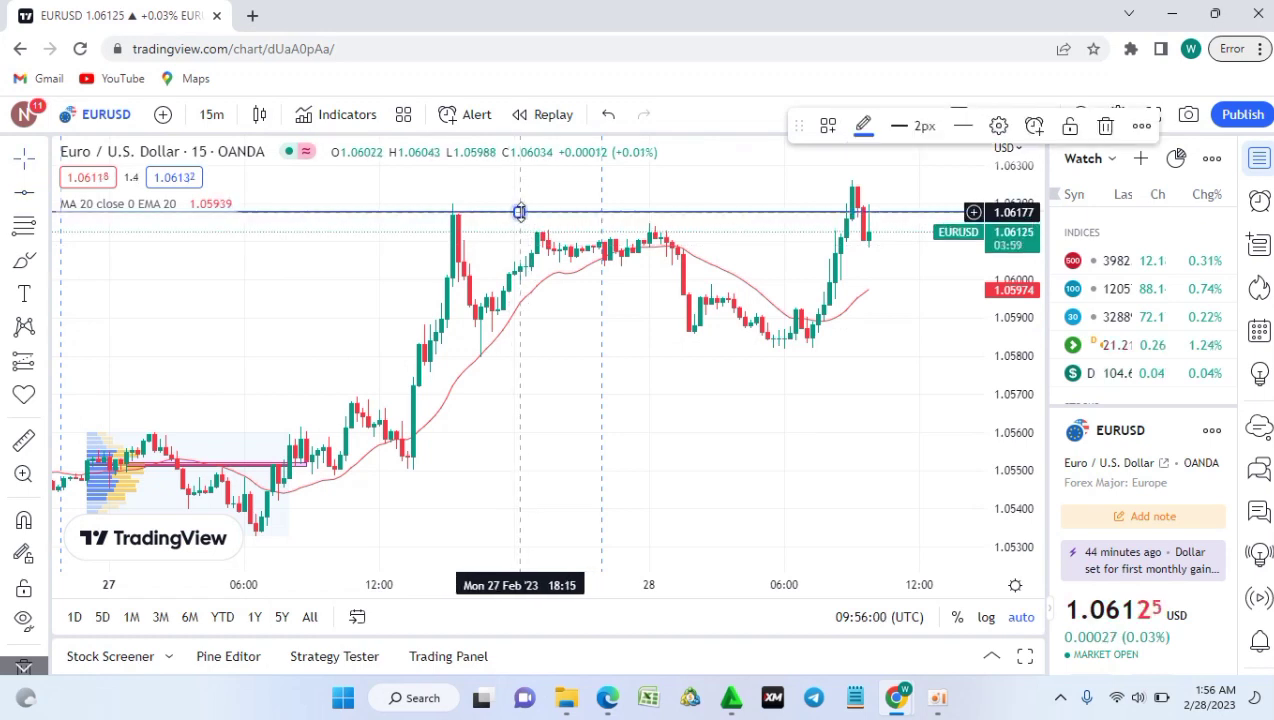
drag(519, 213, 530, 208)
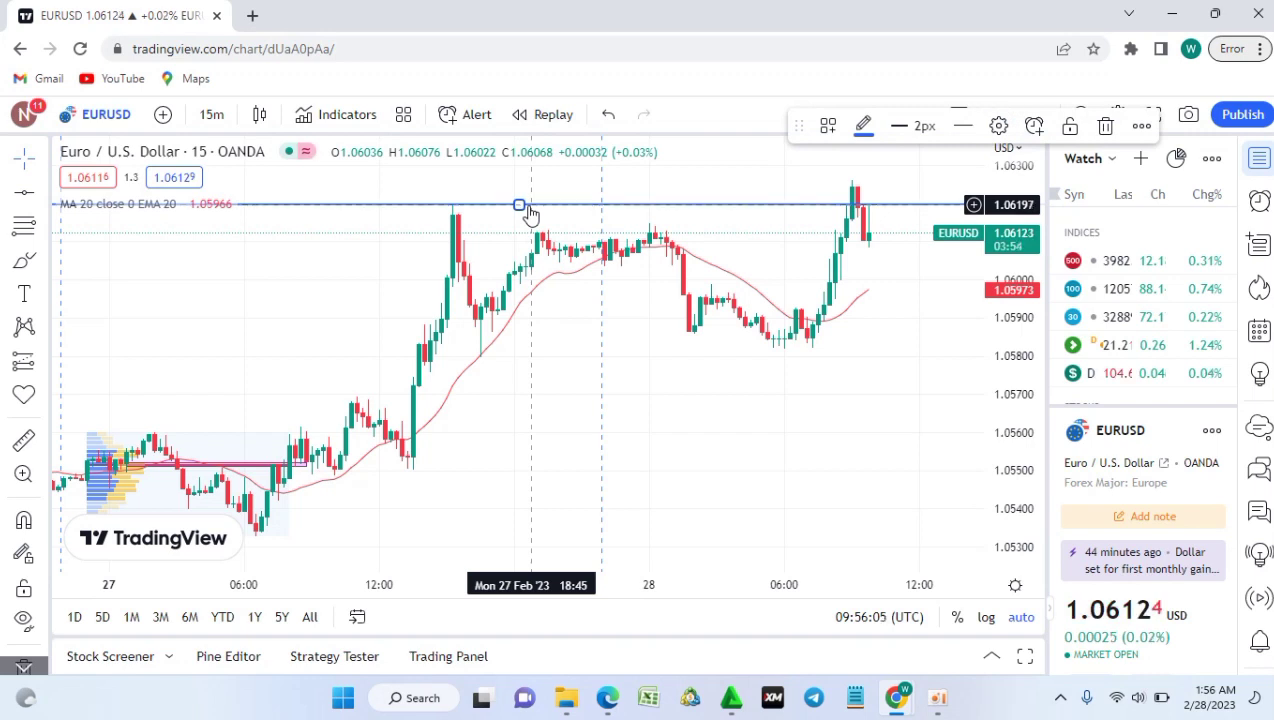
click(504, 219)
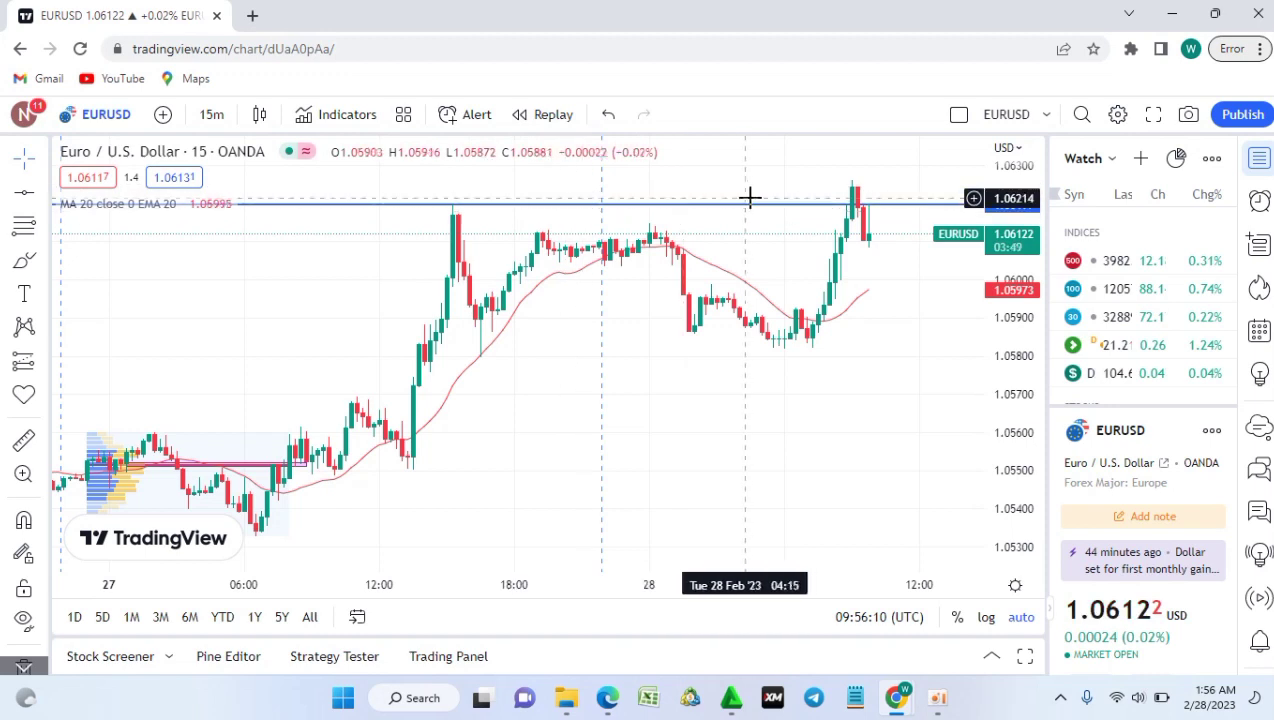
- Delete the horizontal line at the 27 Feb swing high
mouse_move(237, 204)
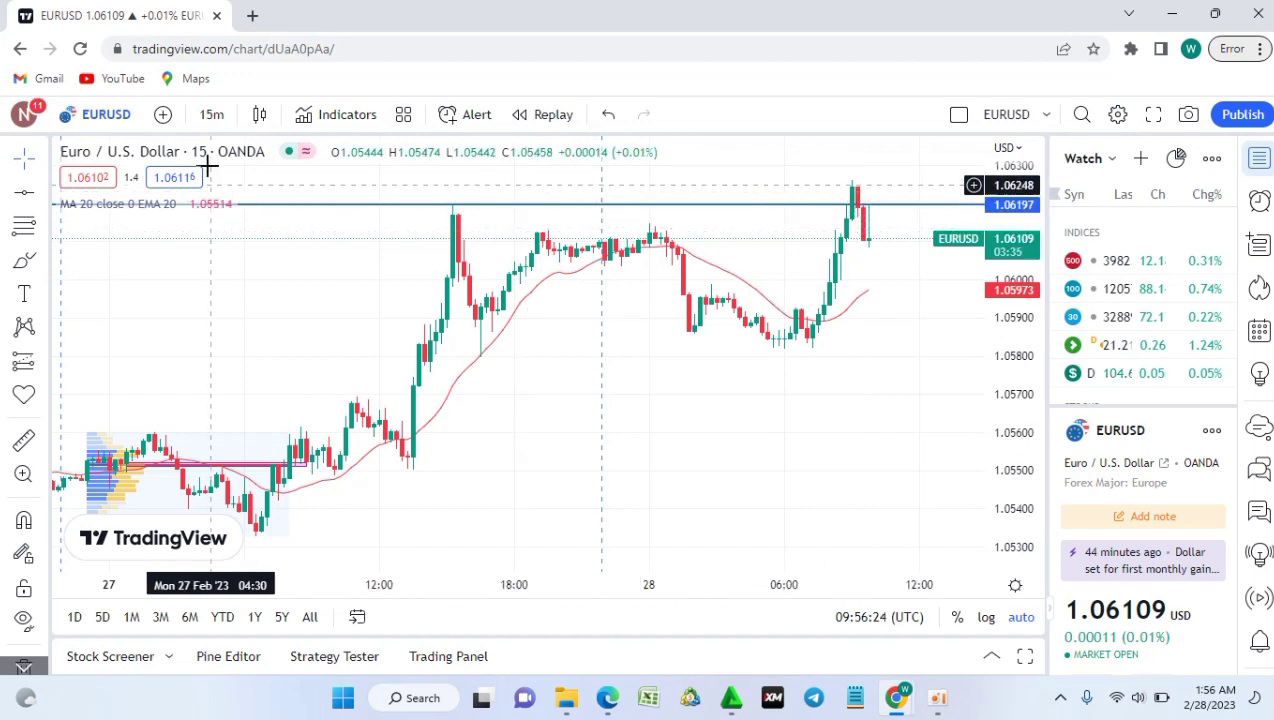
click(472, 207)
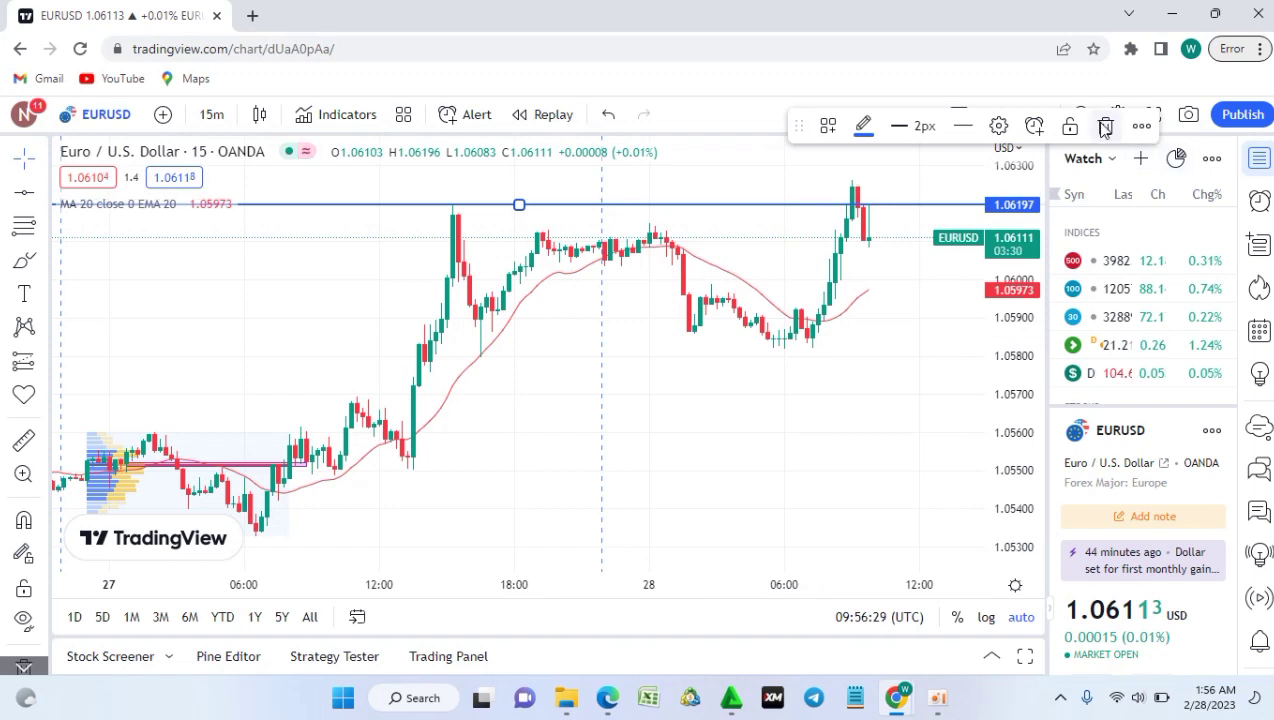
click(1105, 128)
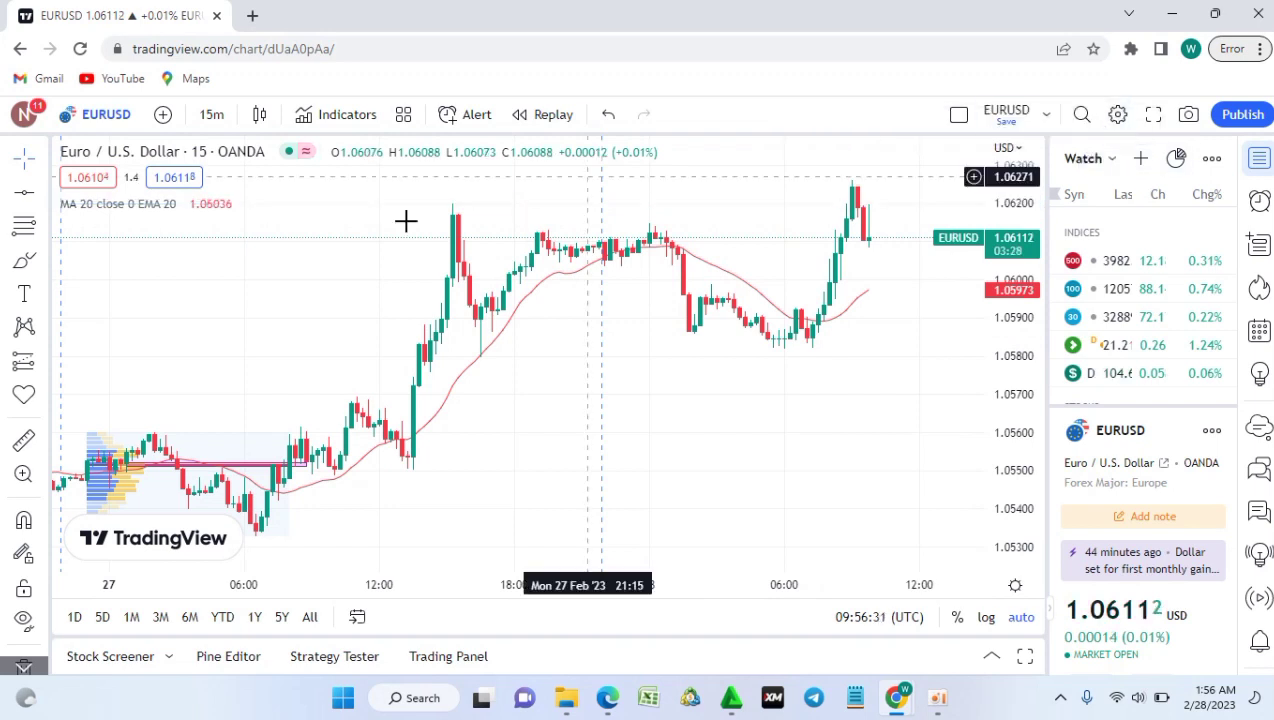
- Draw a Fib Retracement from about 1.06204 at the 27 Feb swing high to about 1.05799 on 28 Feb, and delete it
click(43, 228)
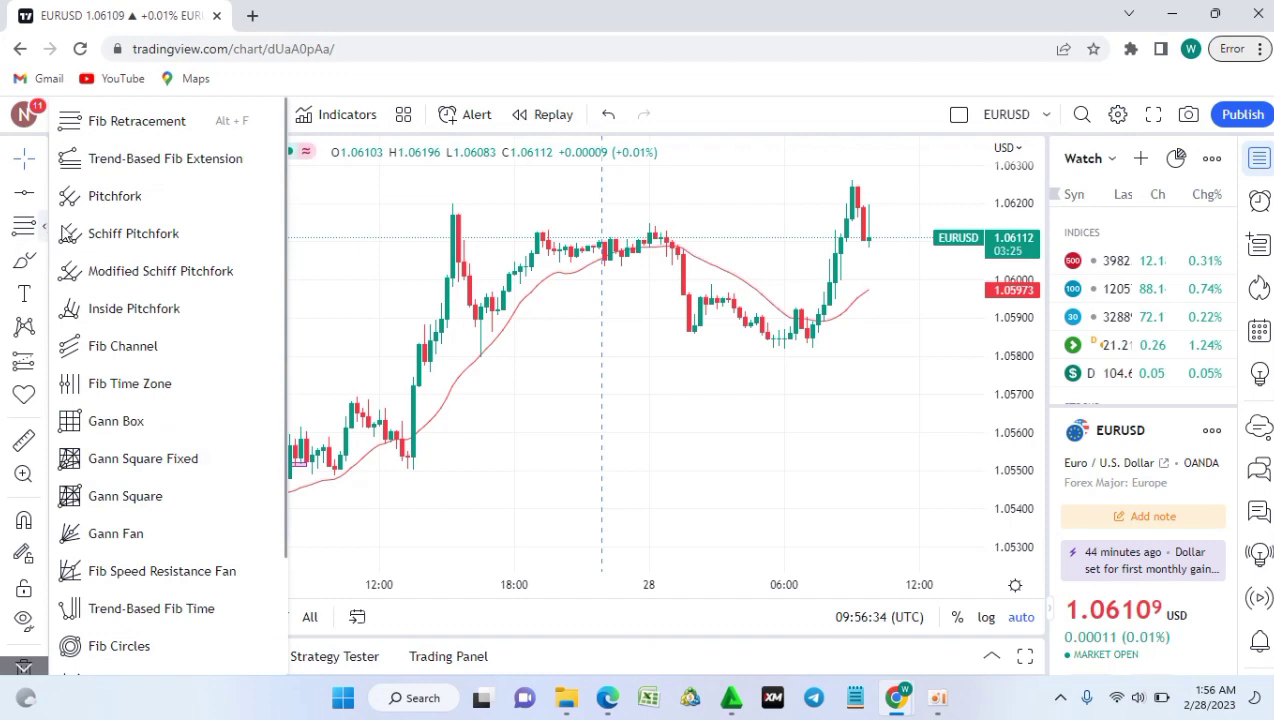
click(88, 121)
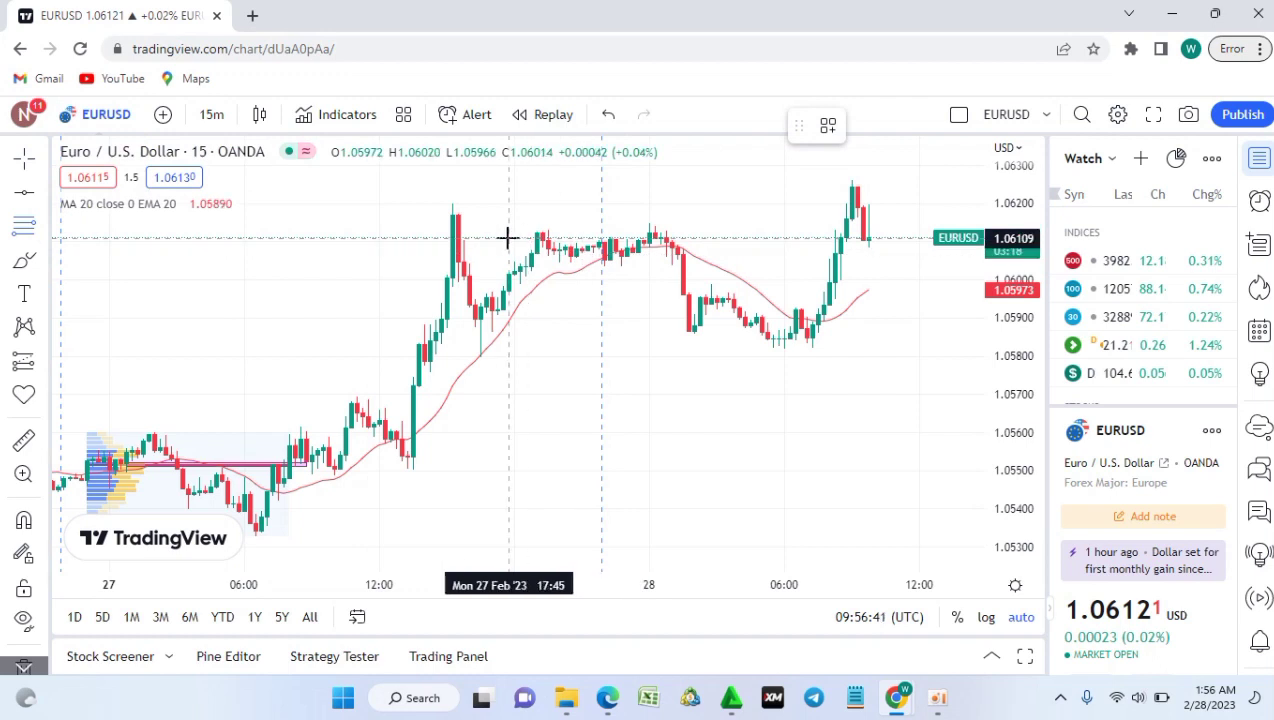
click(447, 202)
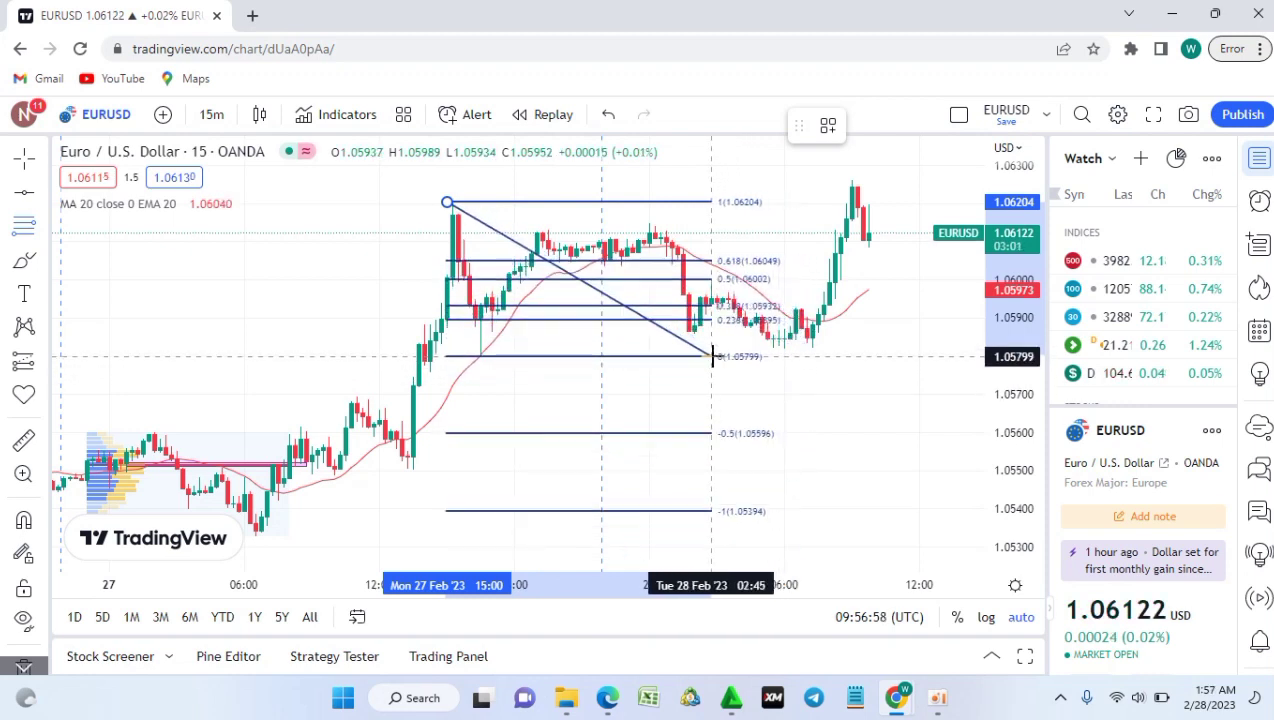
click(712, 356)
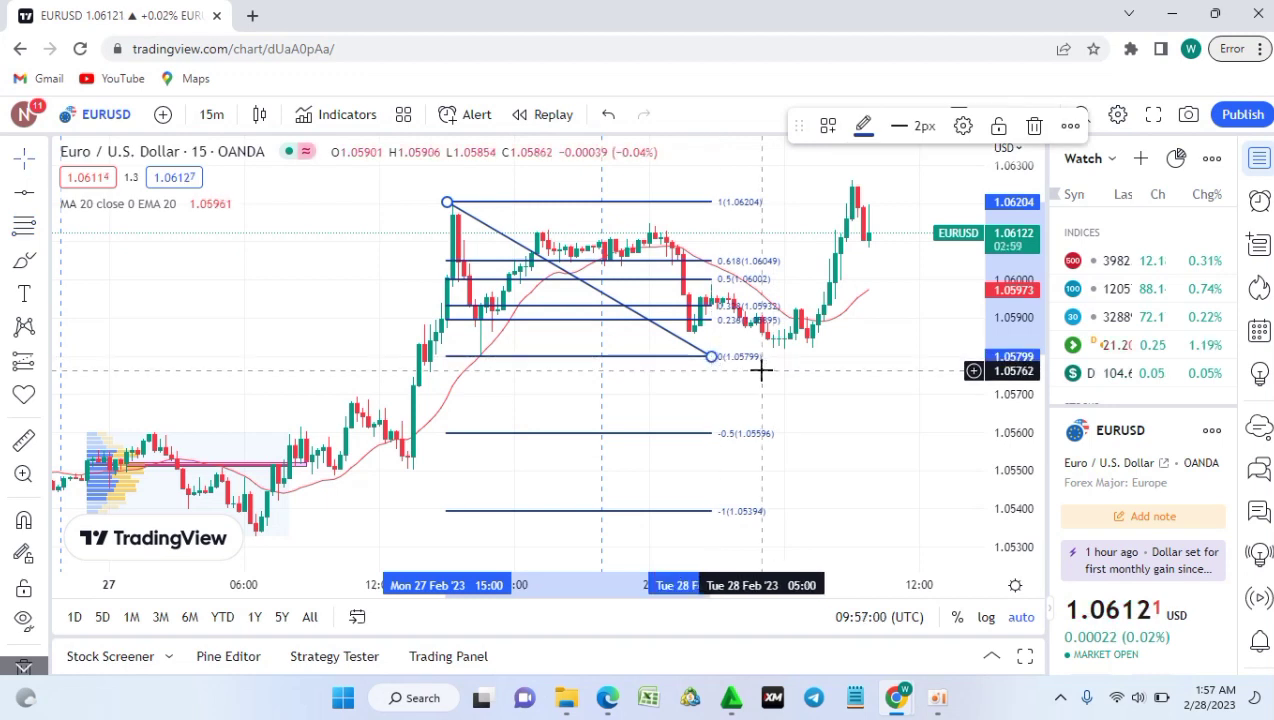
click(740, 366)
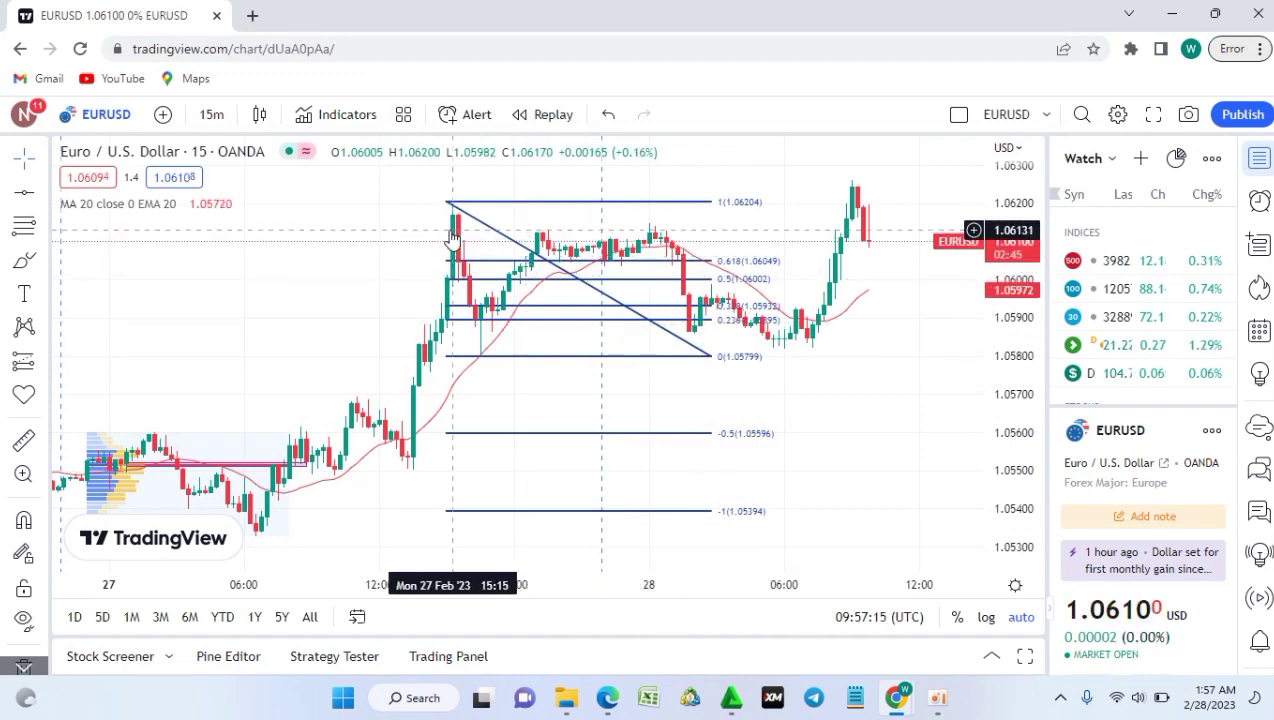
click(607, 305)
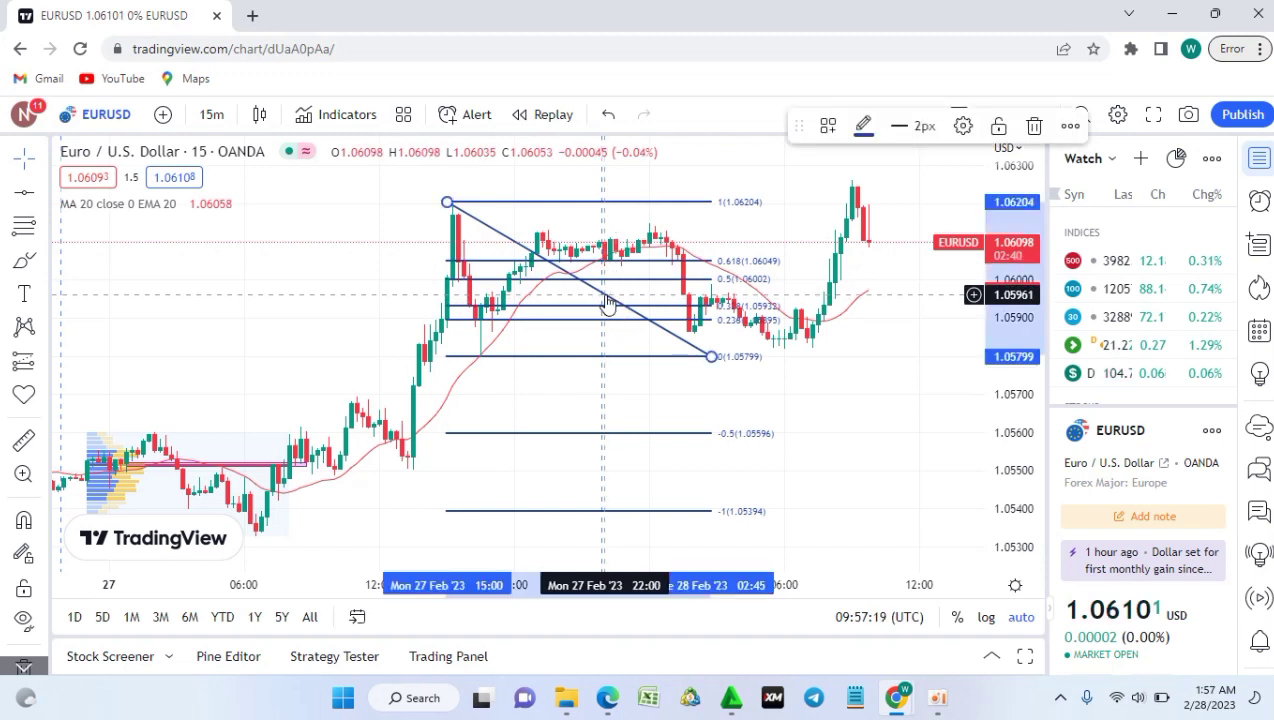
click(1035, 127)
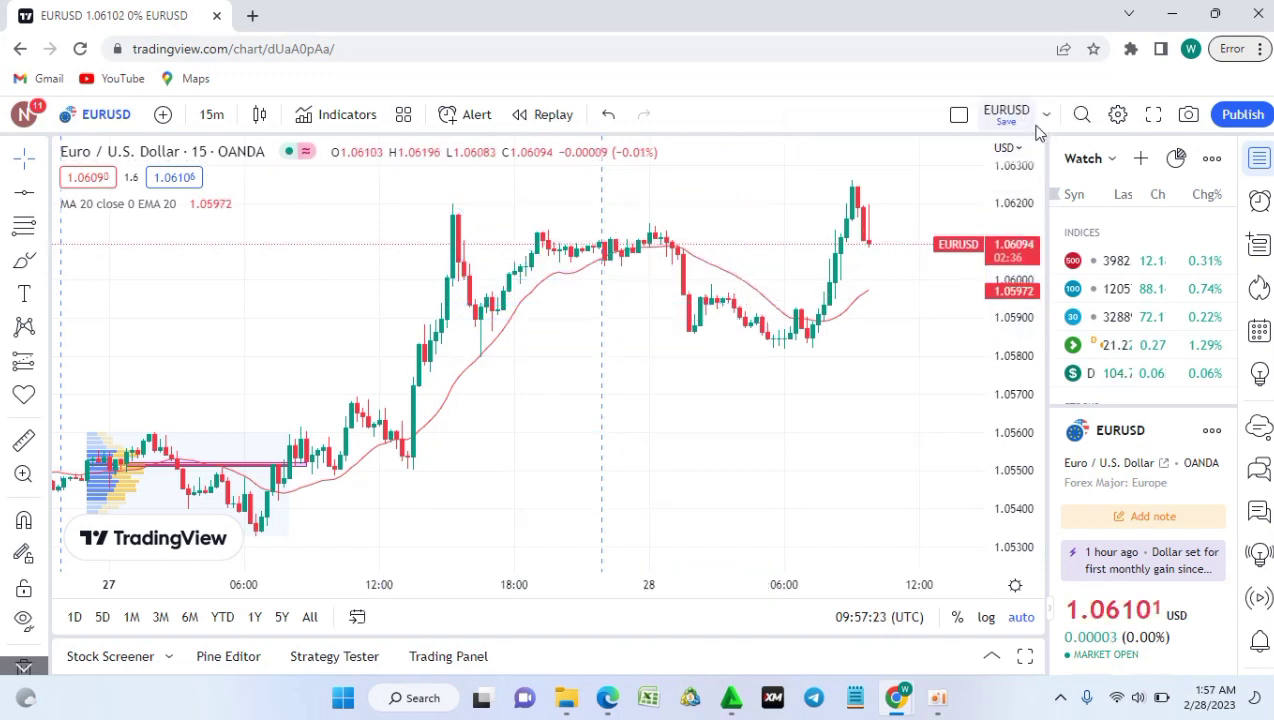
click(43, 229)
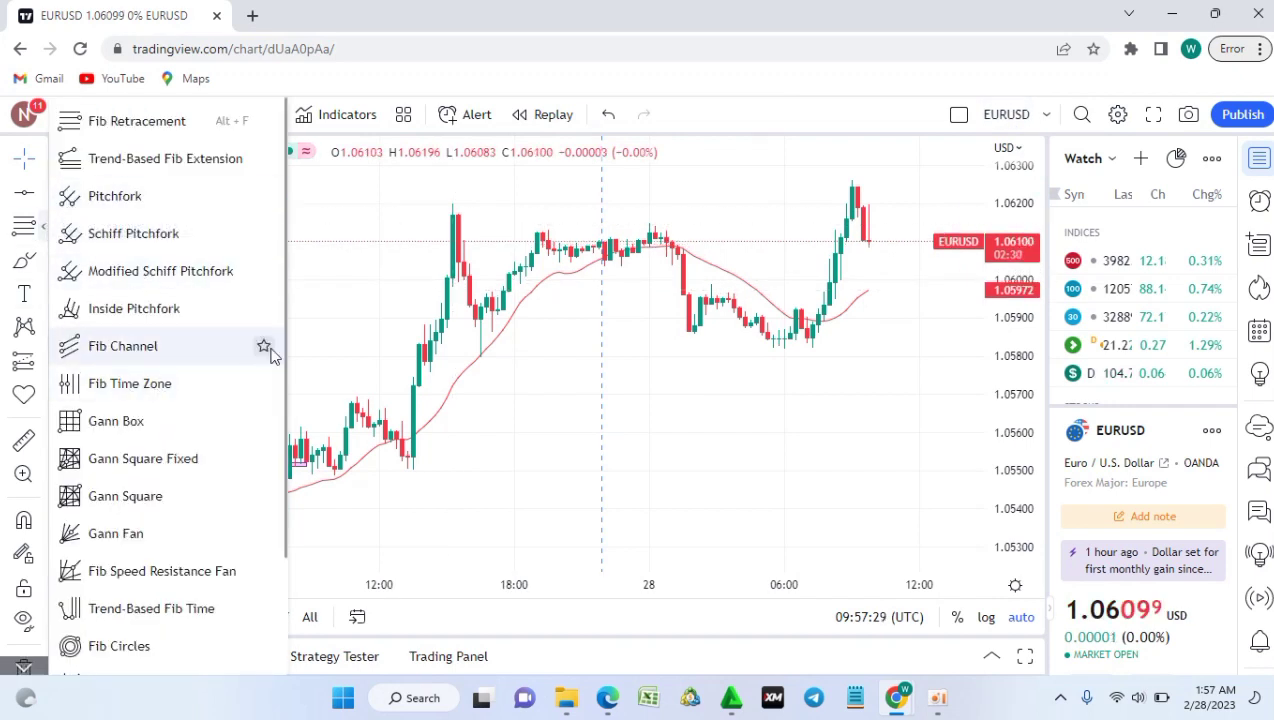
click(336, 319)
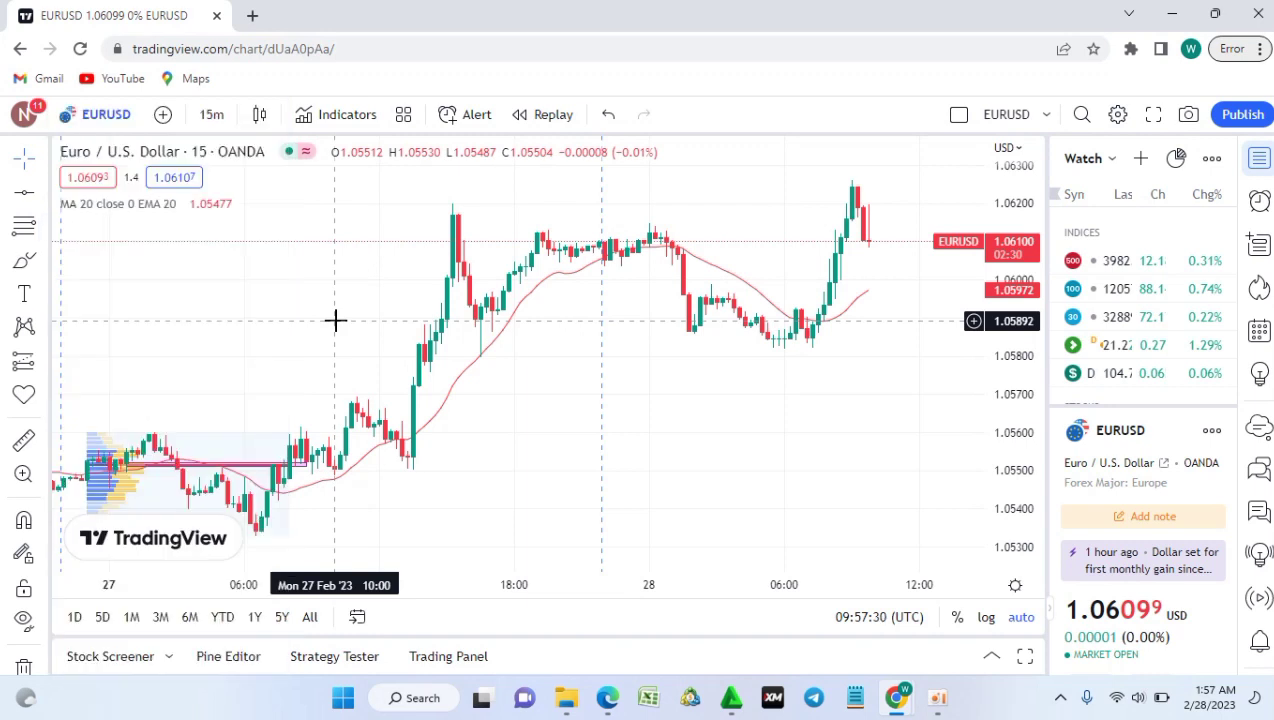
- Draw a rectangle over the 28 Feb lows from about 1.05902 to 1.05831, and extend its start back to 28 Feb 00:00
click(48, 262)
click(70, 312)
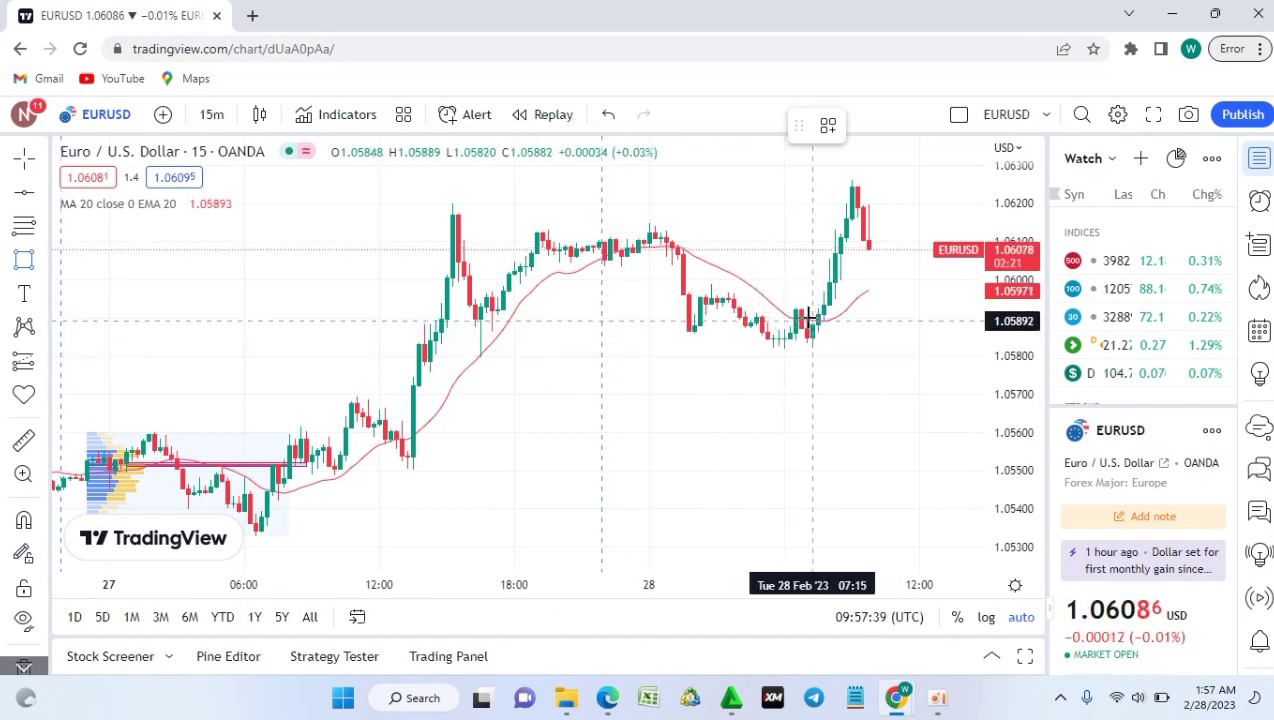
mouse_move(806, 318)
mouse_down()
mouse_move(822, 349)
mouse_move(942, 343)
mouse_up()
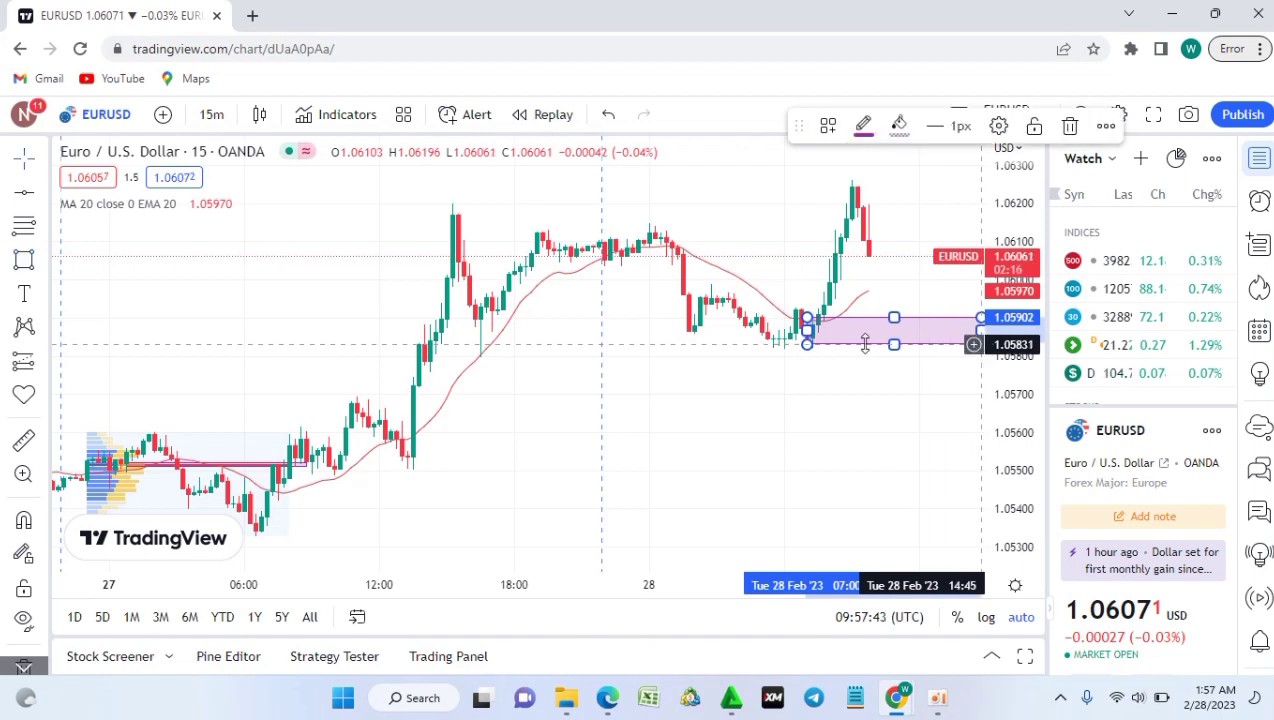
click(978, 344)
click(779, 281)
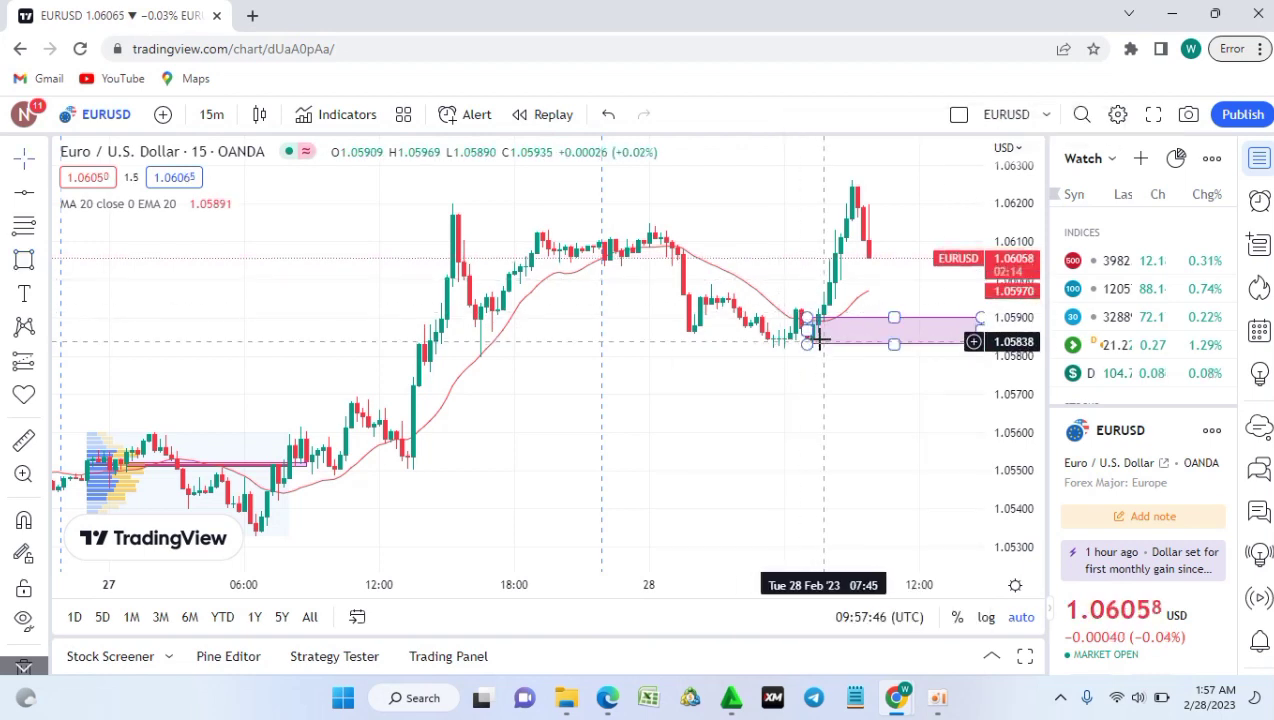
drag(806, 331, 650, 342)
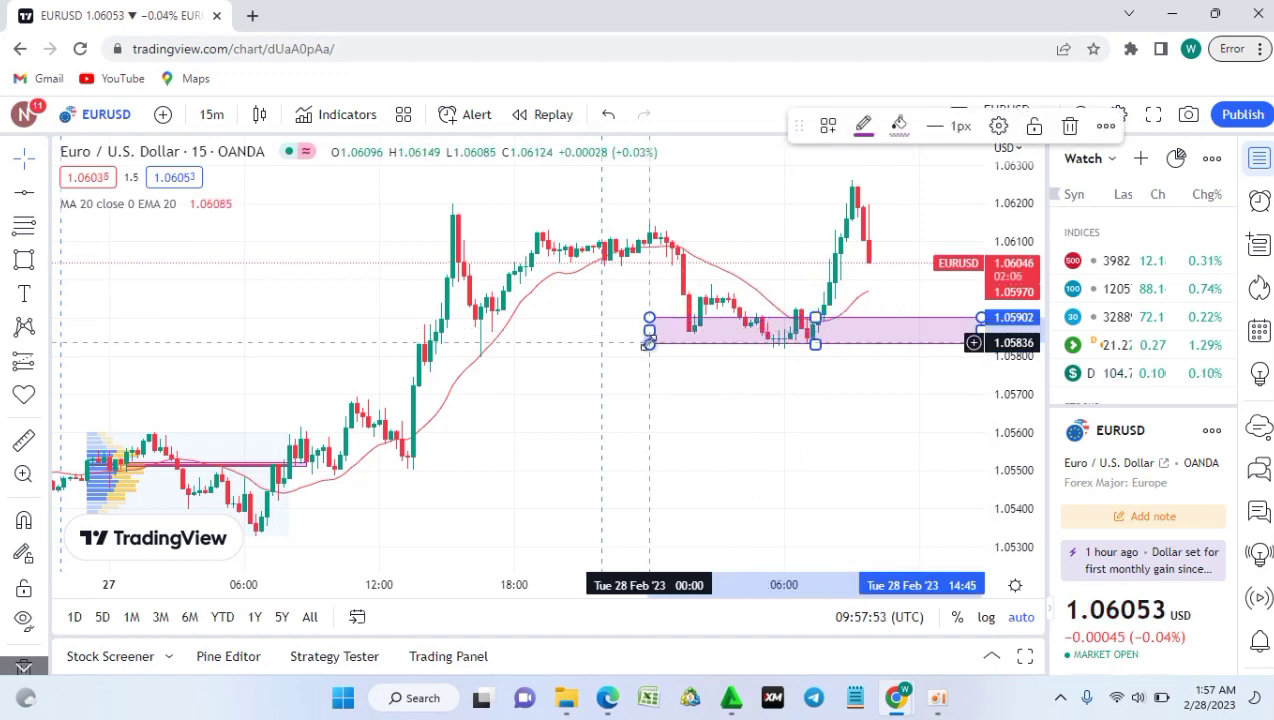
click(692, 357)
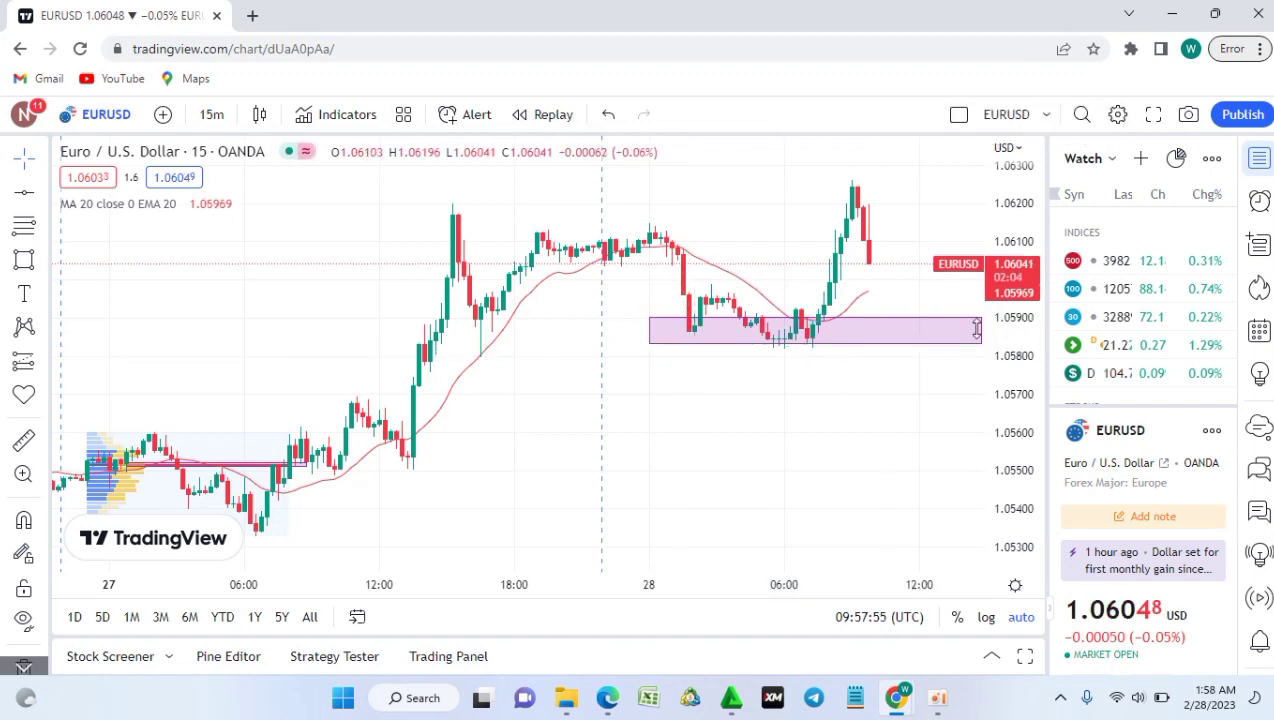
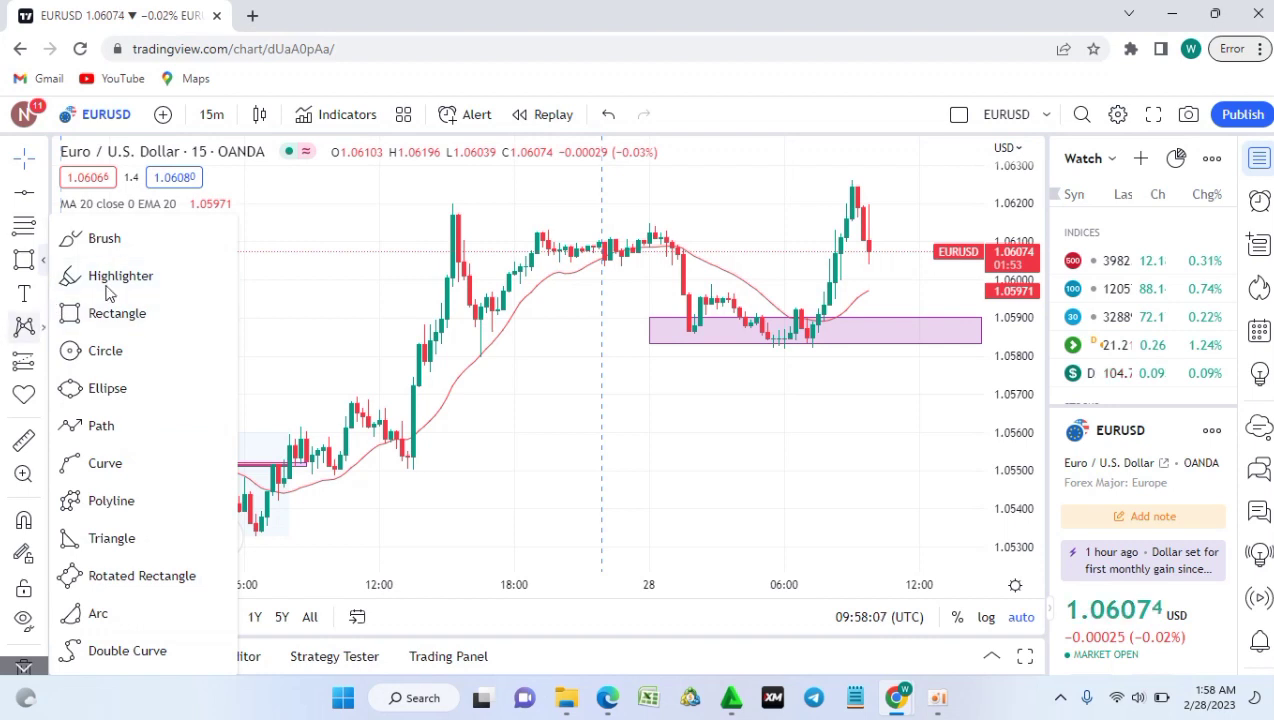
click(95, 428)
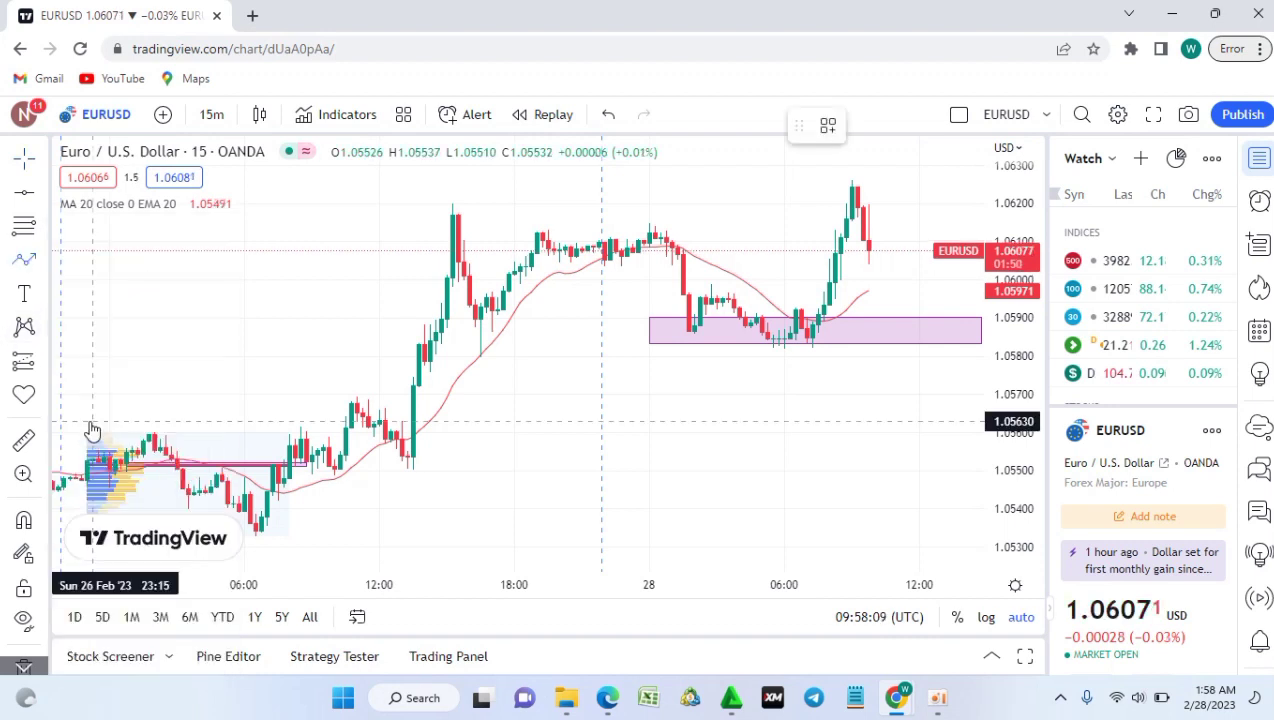
click(413, 461)
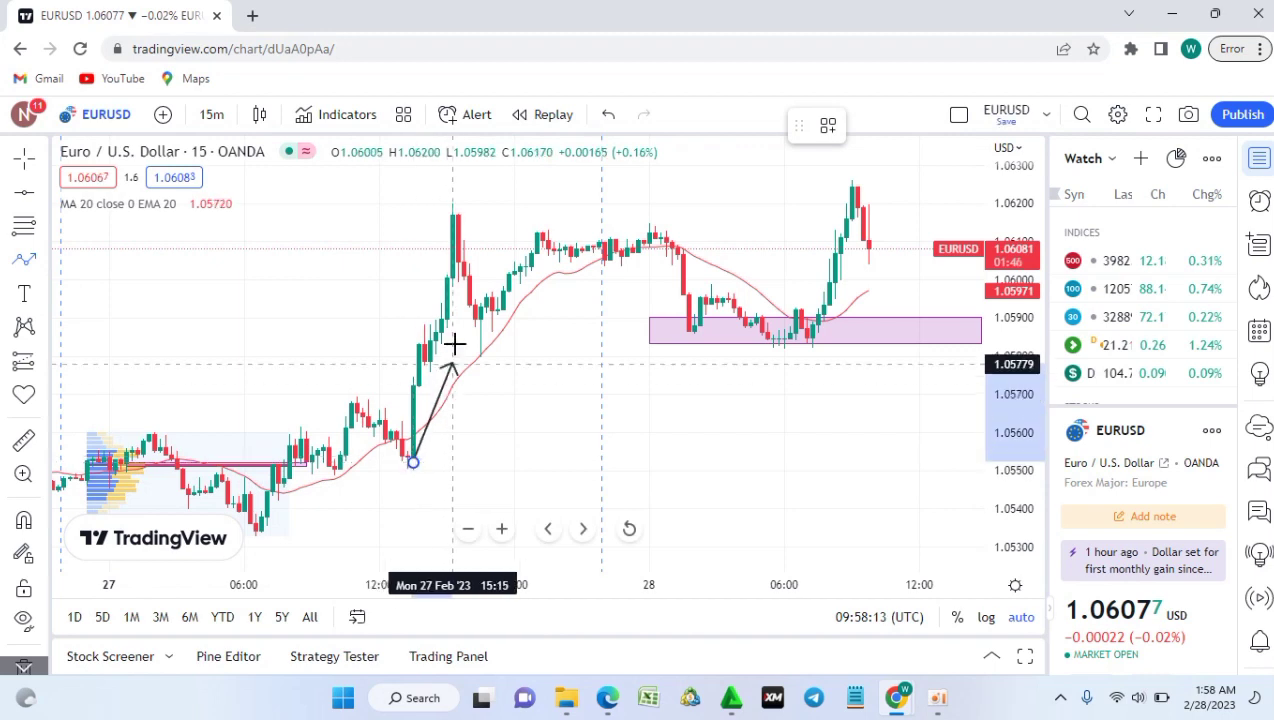
double_click(460, 213)
mouse_move(479, 214)
mouse_down()
mouse_move(509, 290)
mouse_move(467, 211)
mouse_move(467, 240)
mouse_move(495, 258)
mouse_move(478, 210)
mouse_up()
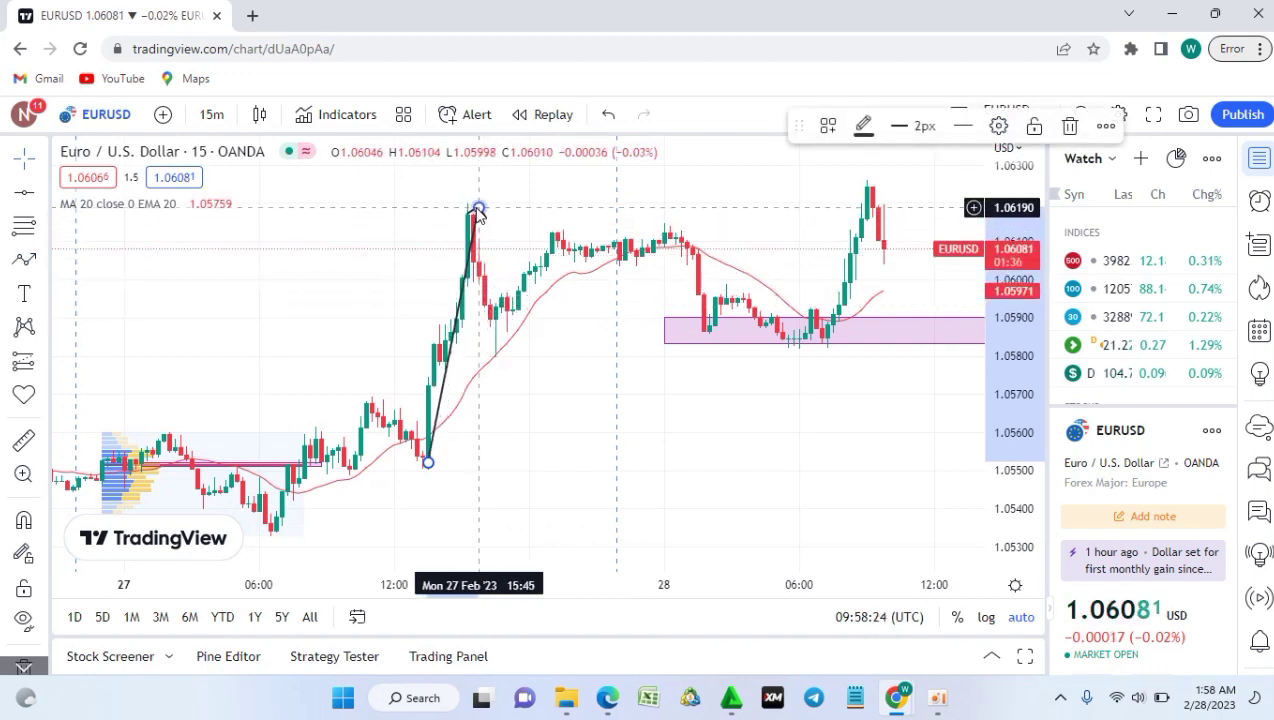
click(1069, 127)
- Draw a zigzag path from about 1.05507 on 27 Feb through the successive swing highs and lows, ending at the drop after the 28 Feb peak
click(27, 261)
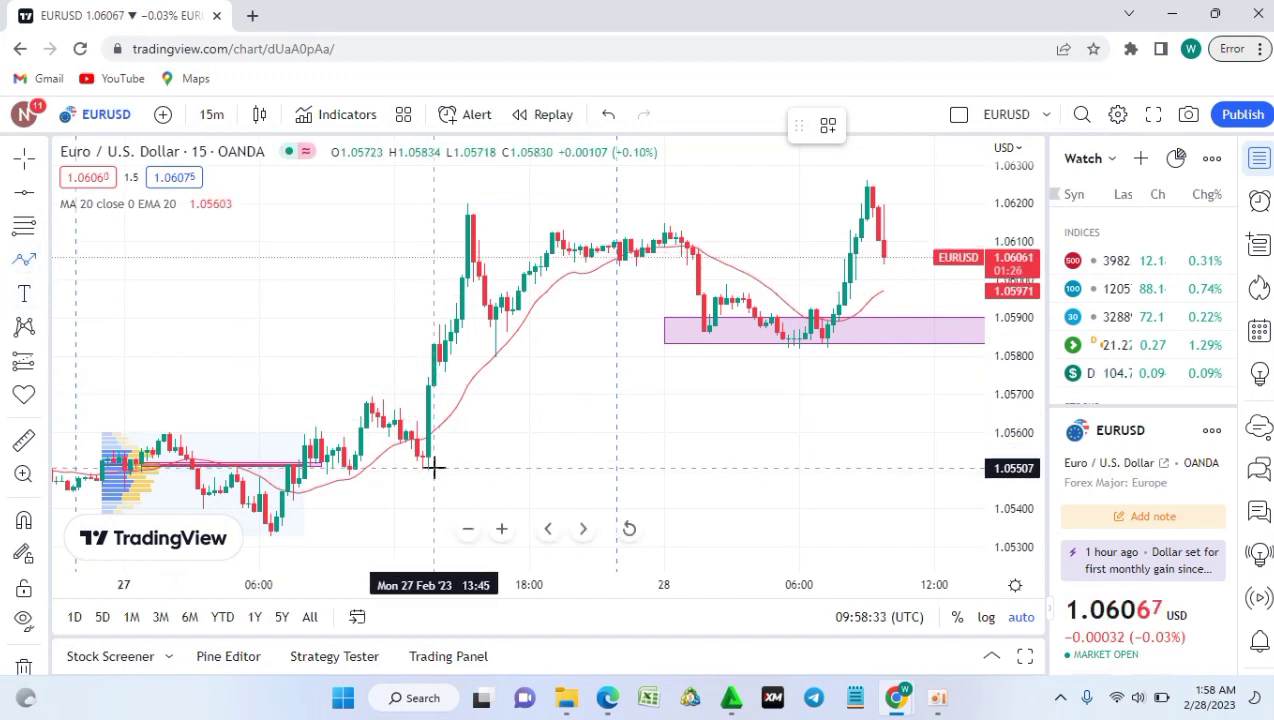
drag(433, 467, 473, 212)
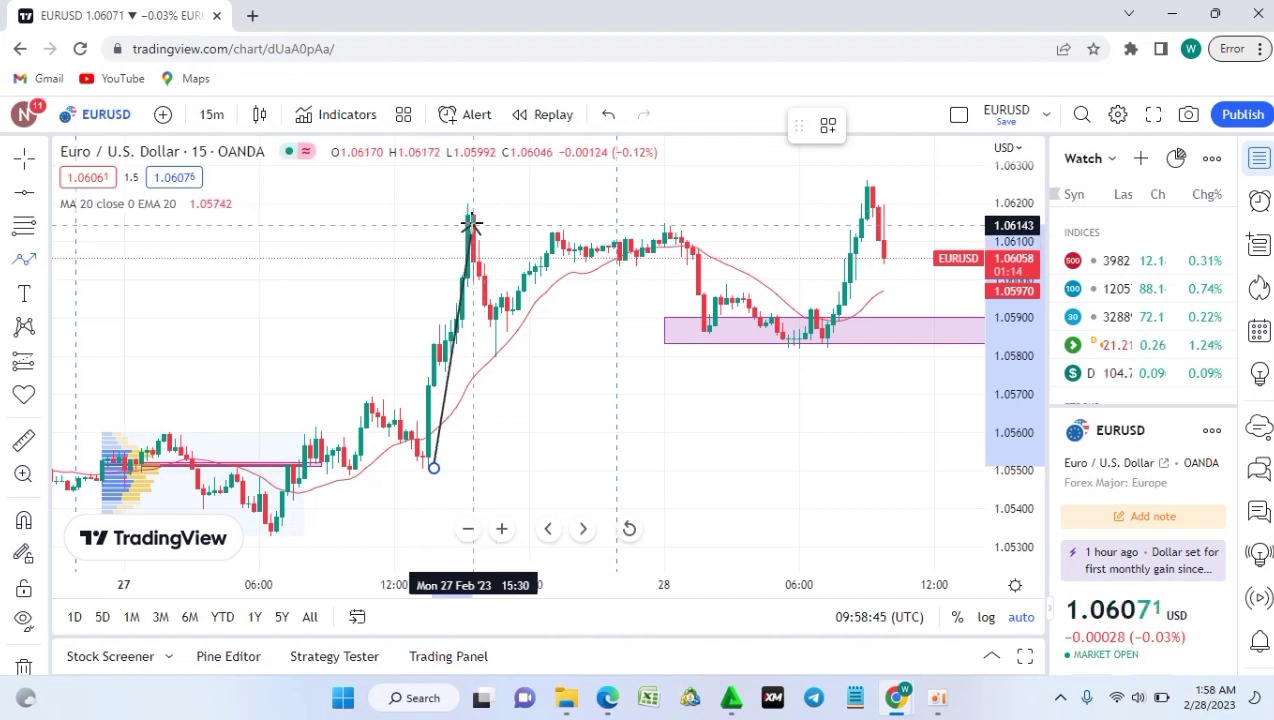
click(470, 220)
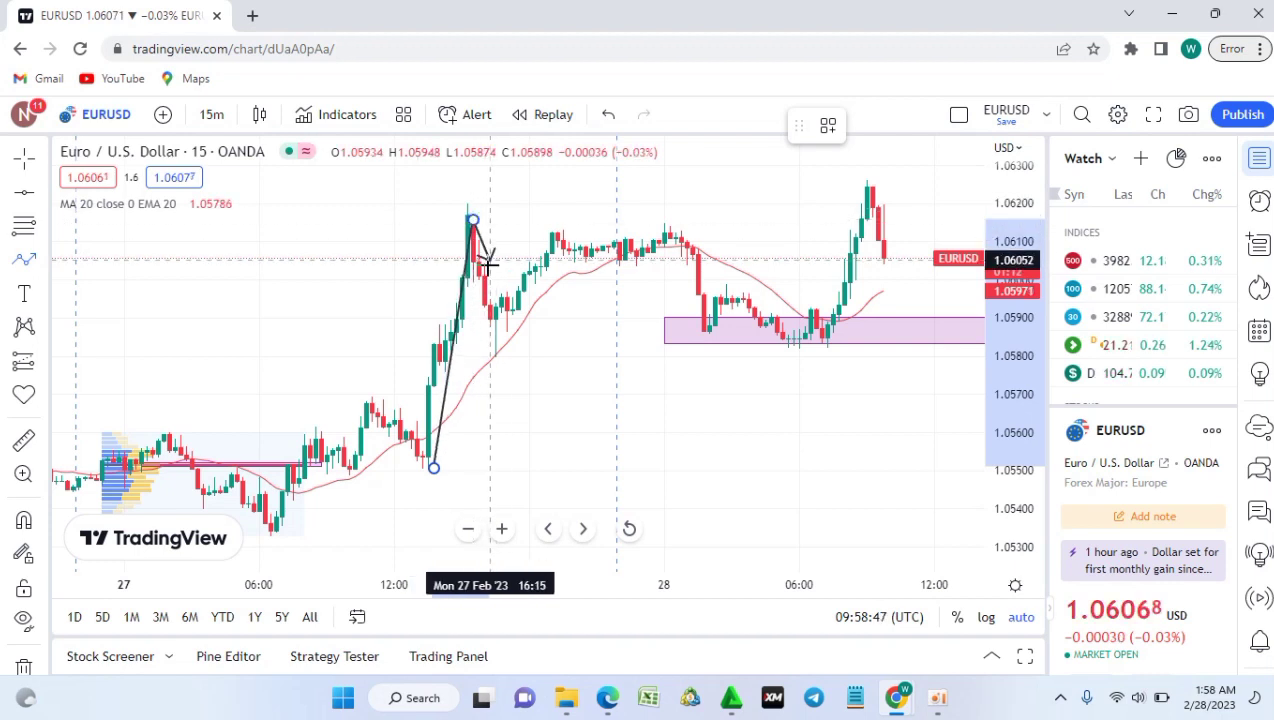
click(506, 351)
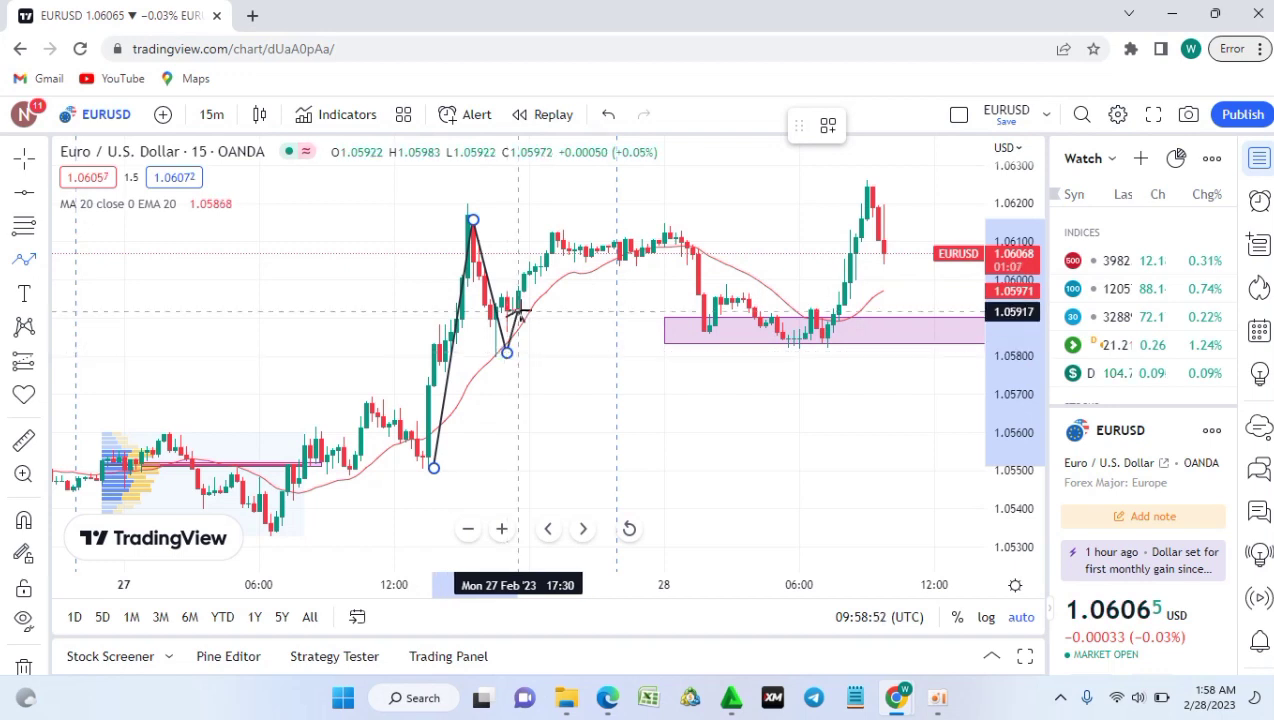
click(562, 227)
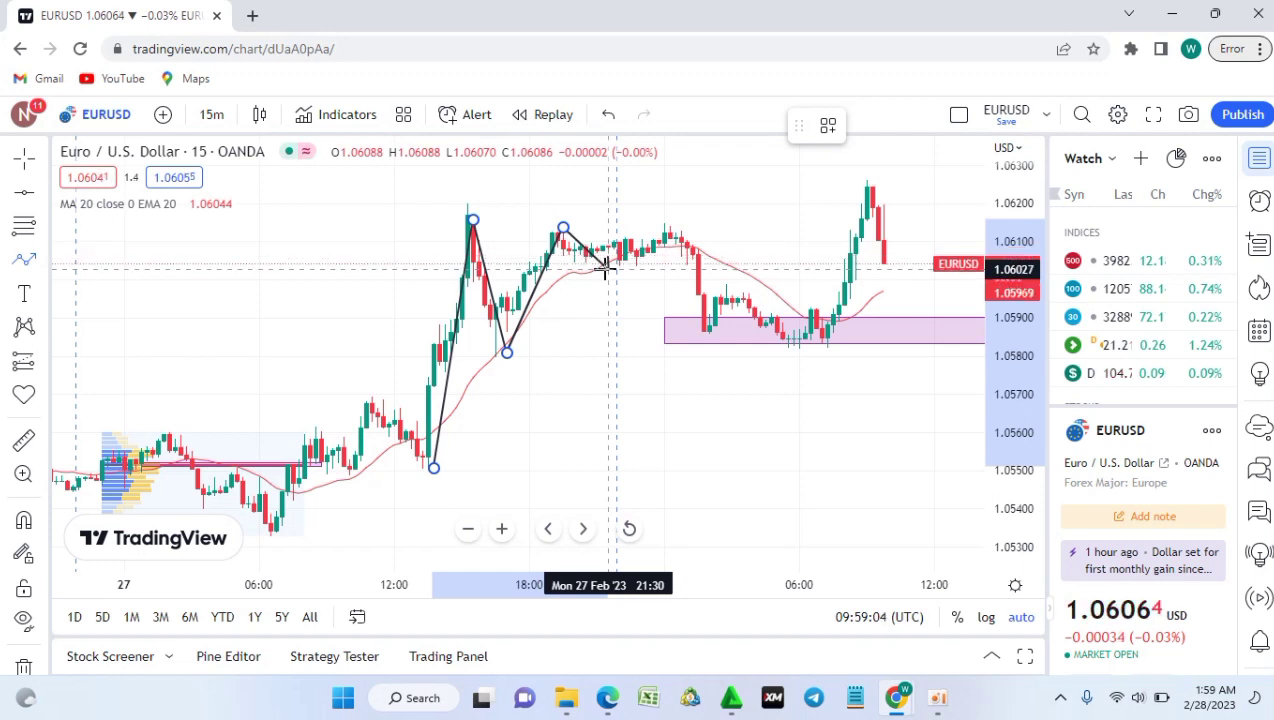
click(606, 268)
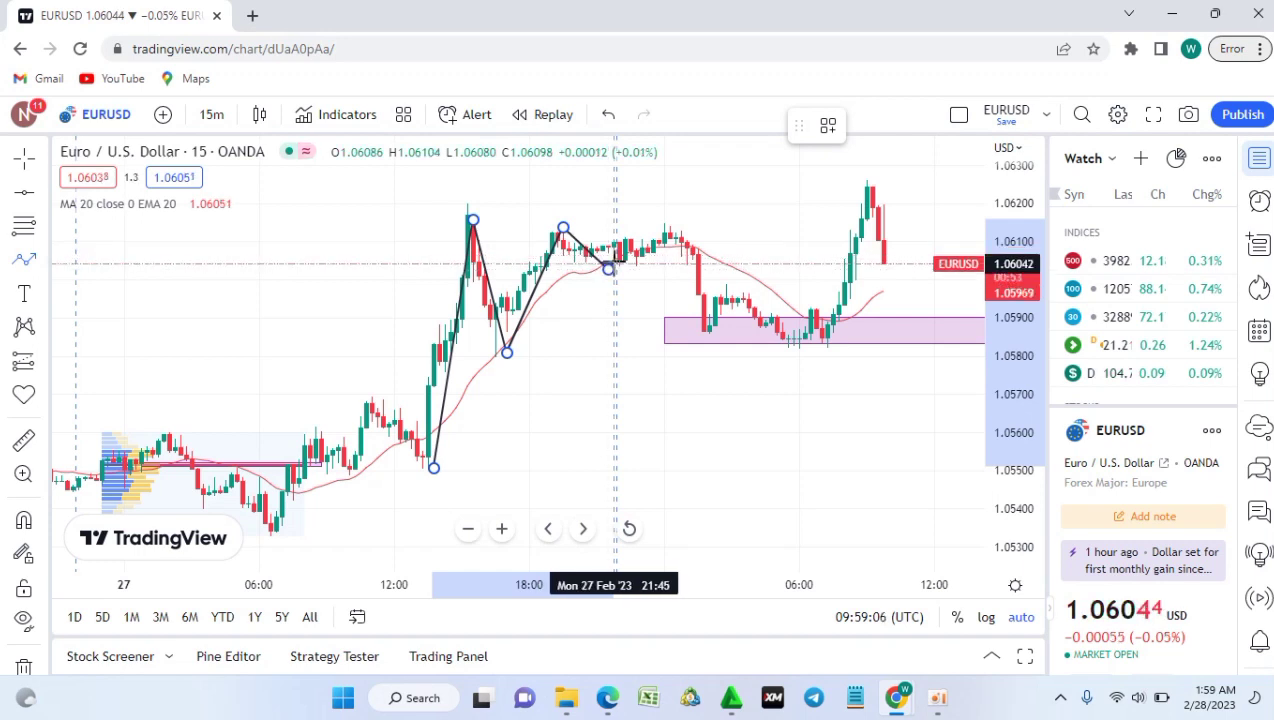
click(675, 221)
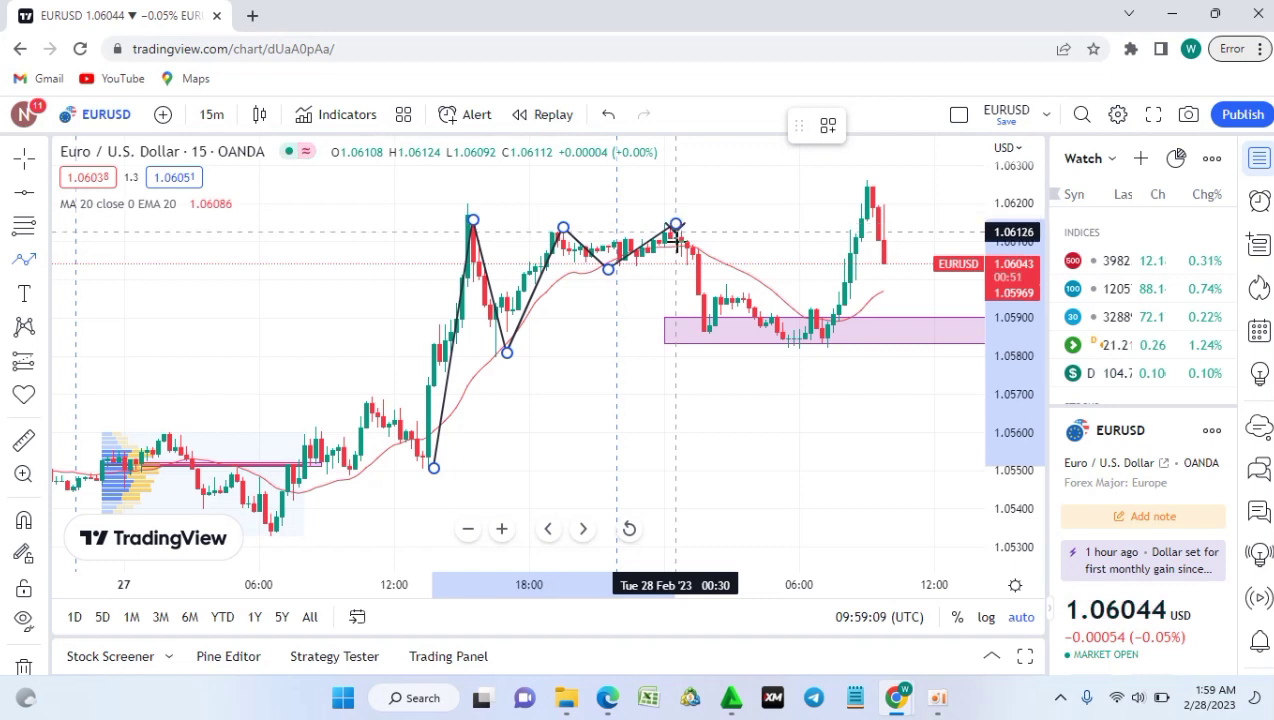
click(714, 332)
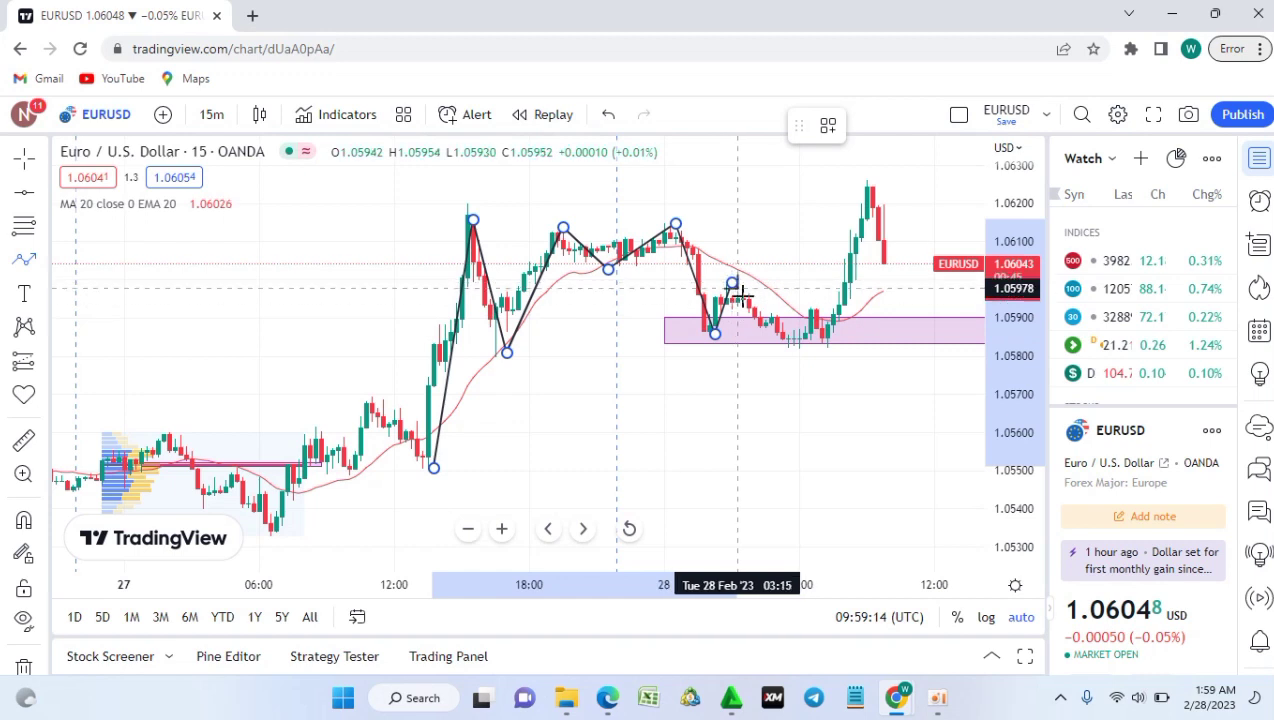
click(804, 349)
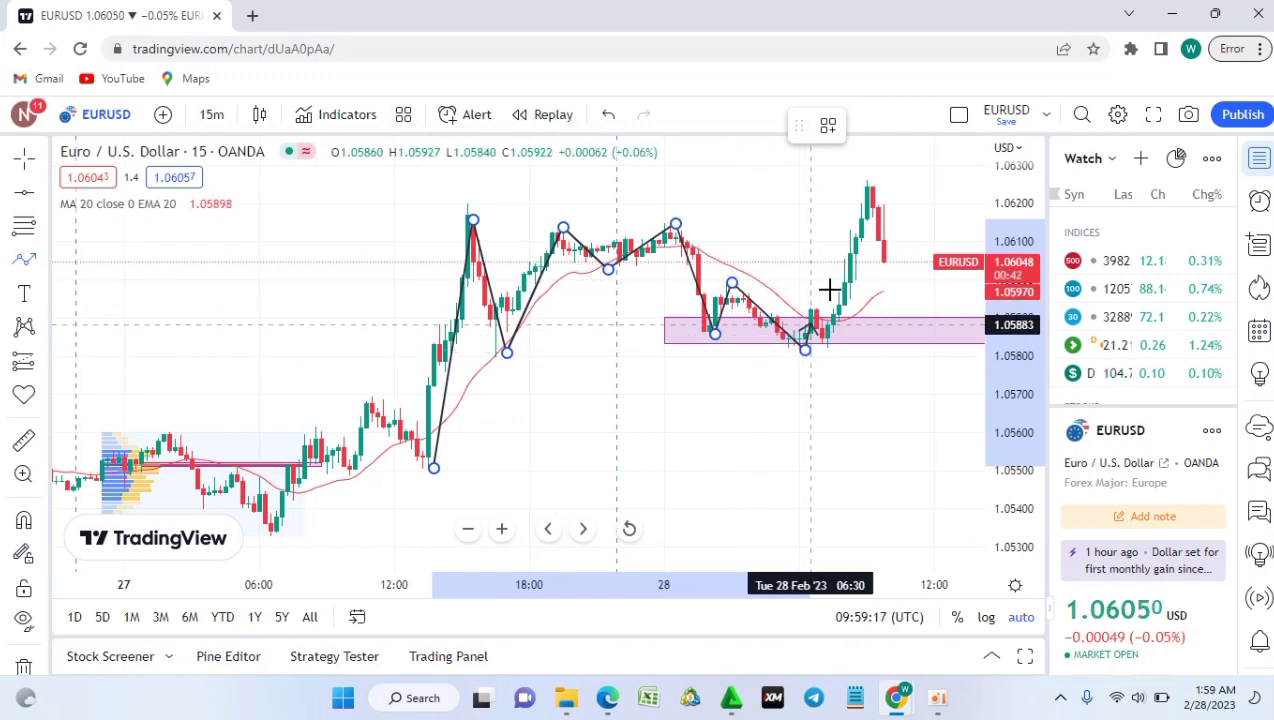
click(872, 178)
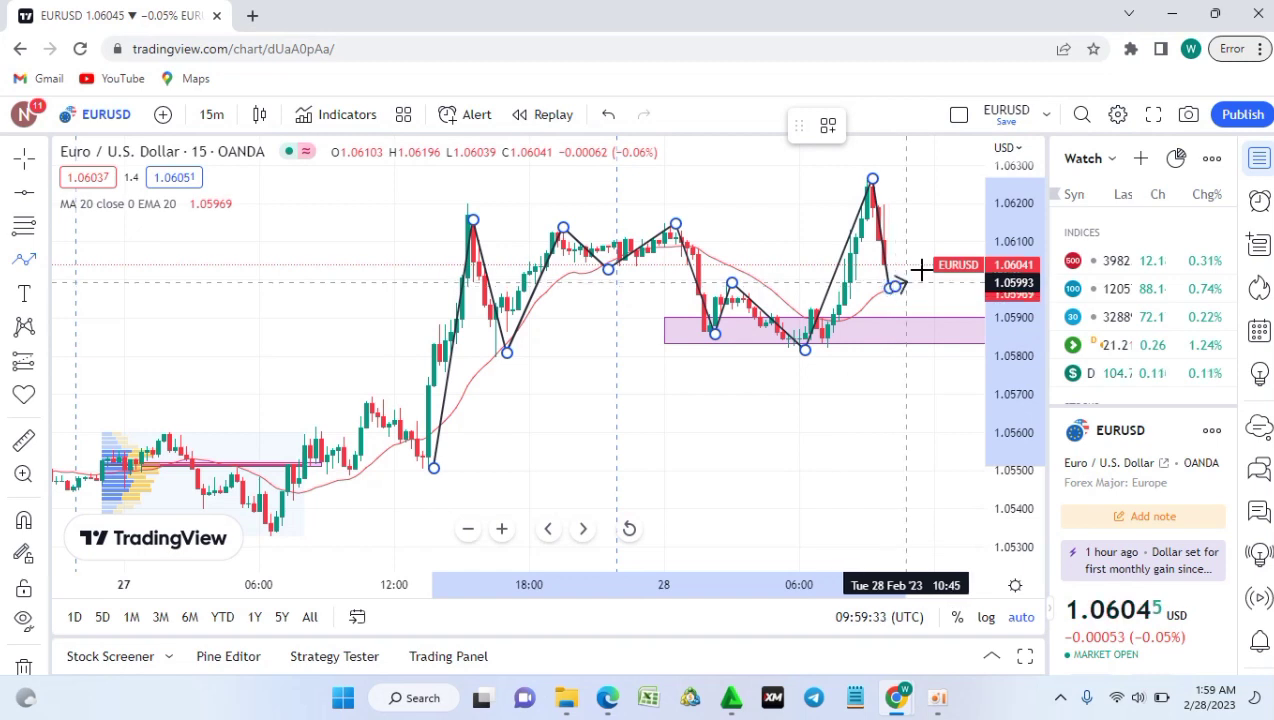
click(896, 318)
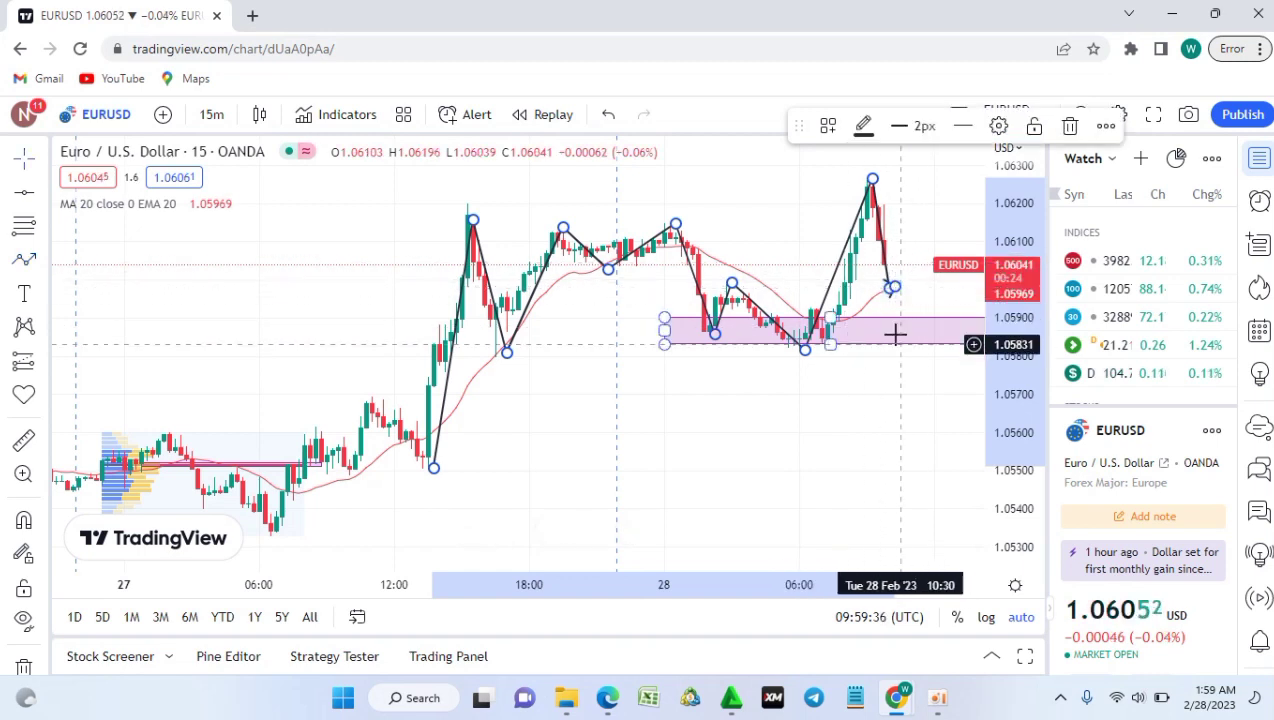
double_click(895, 288)
key(Escape)
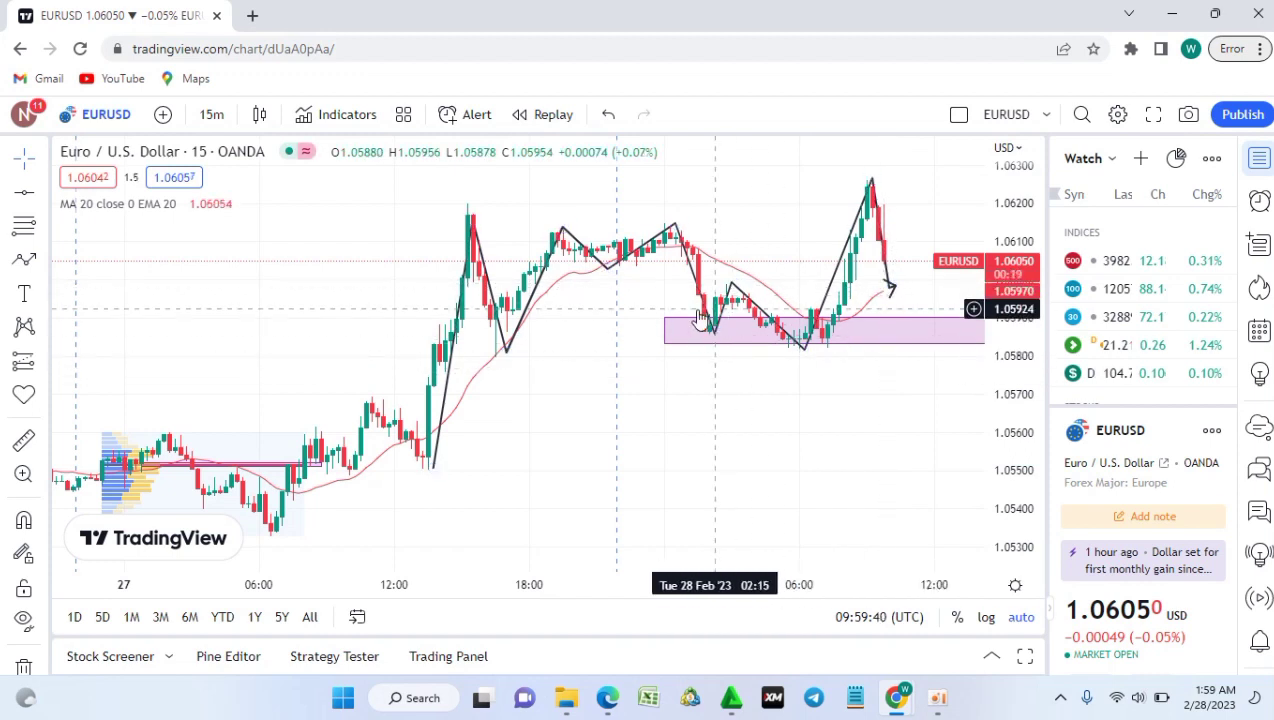
- Delete the zigzag path and the rectangle over the 28 Feb lows
click(583, 276)
click(716, 333)
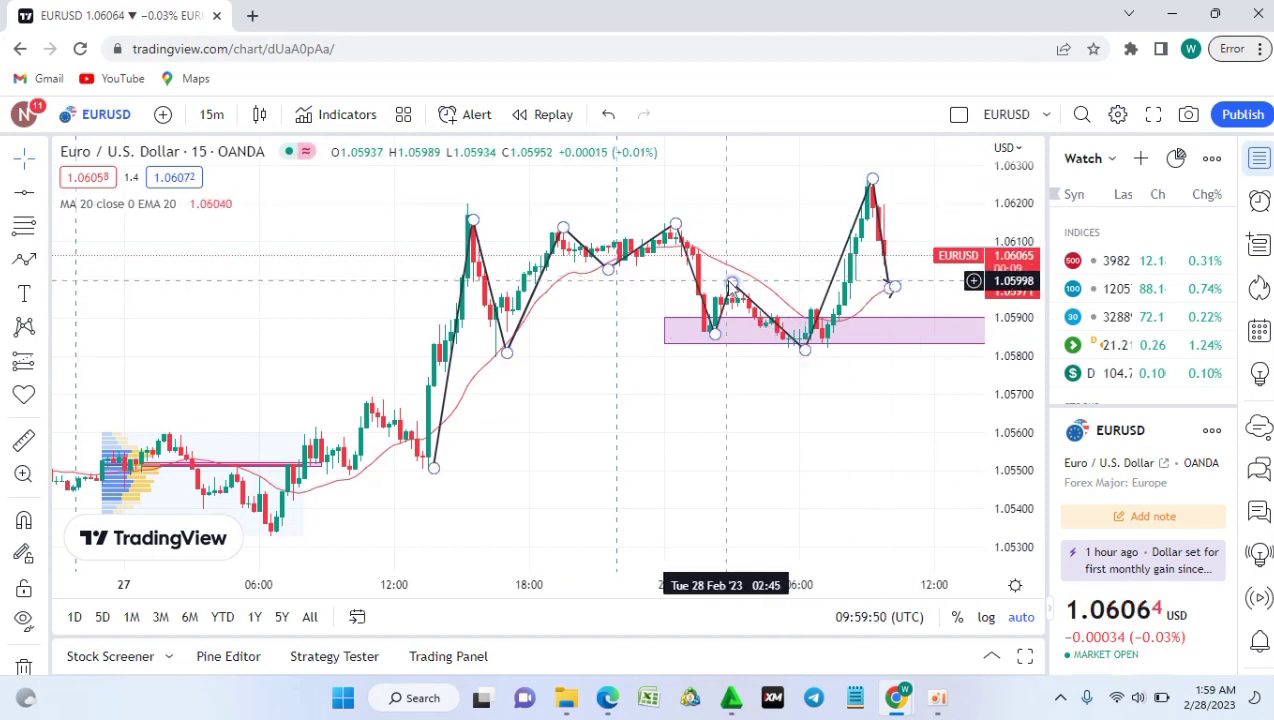
click(731, 285)
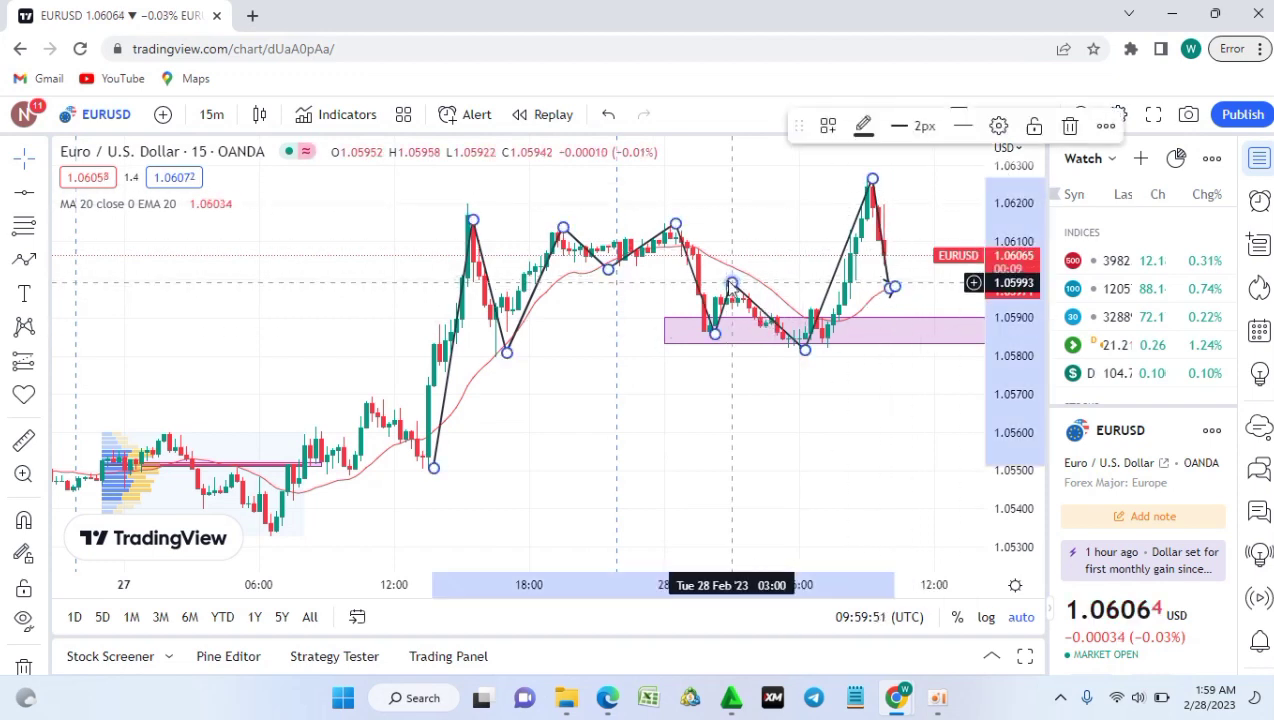
click(1069, 127)
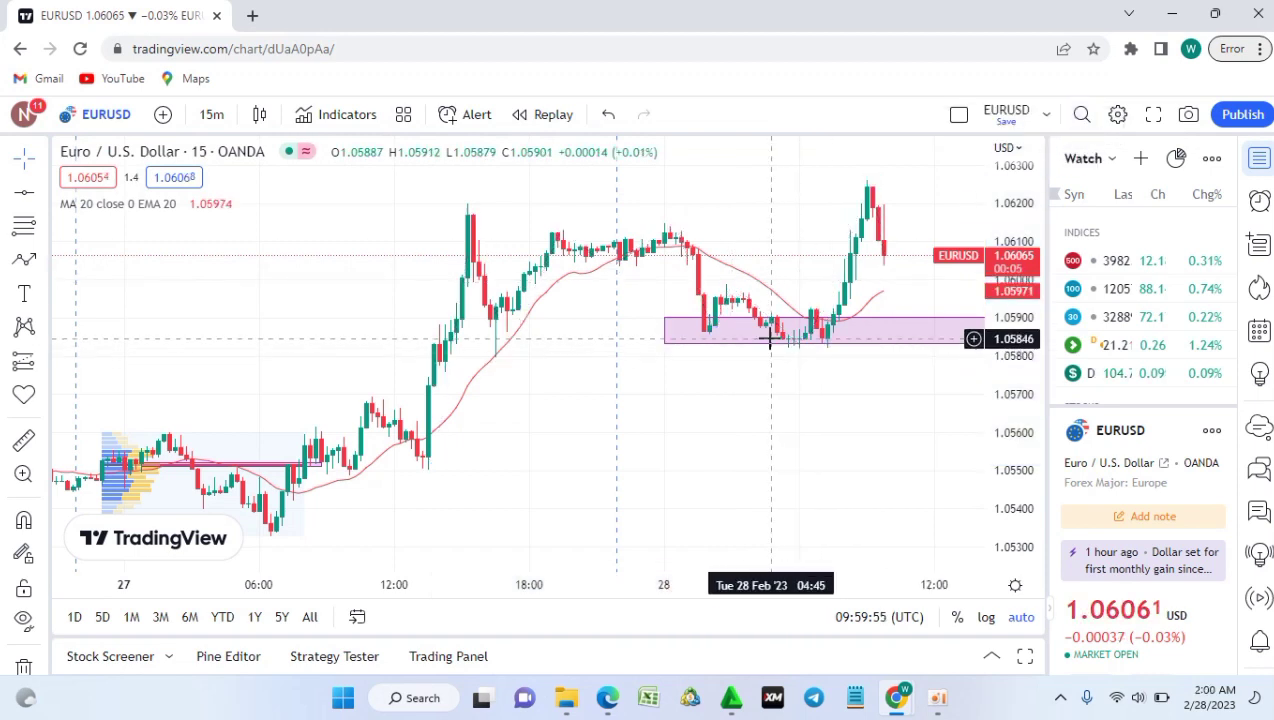
click(673, 340)
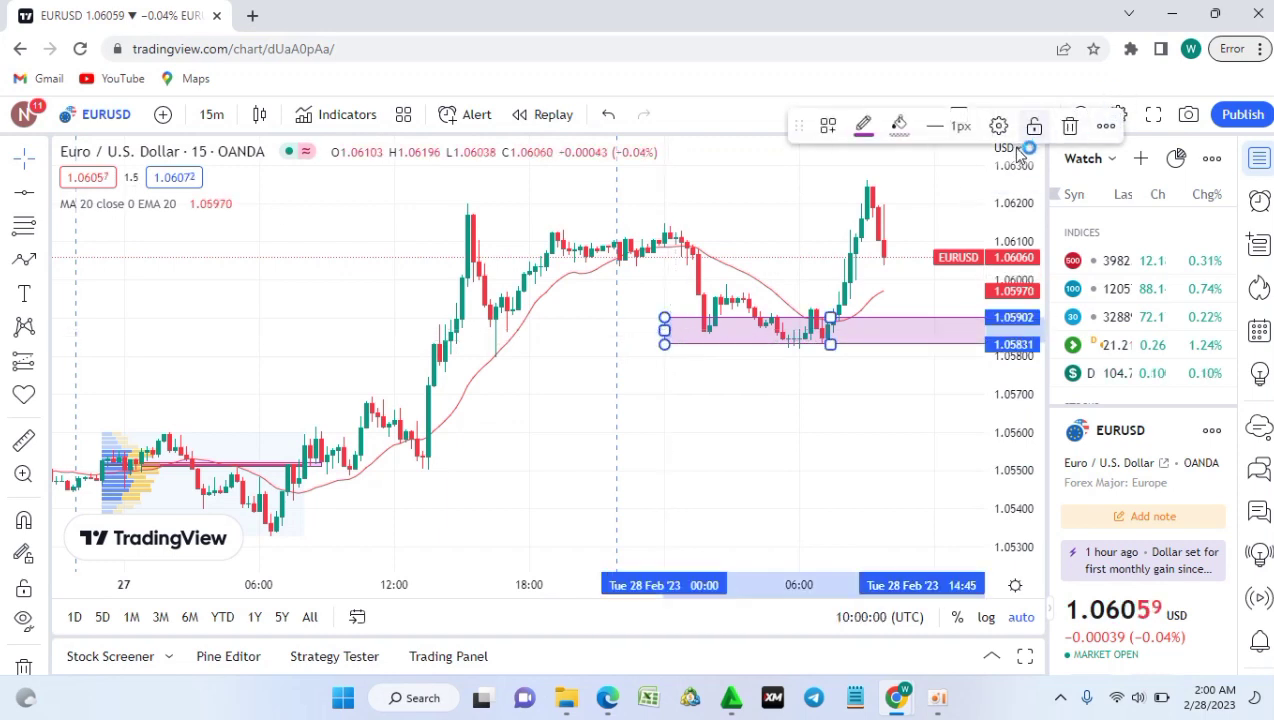
click(1068, 128)
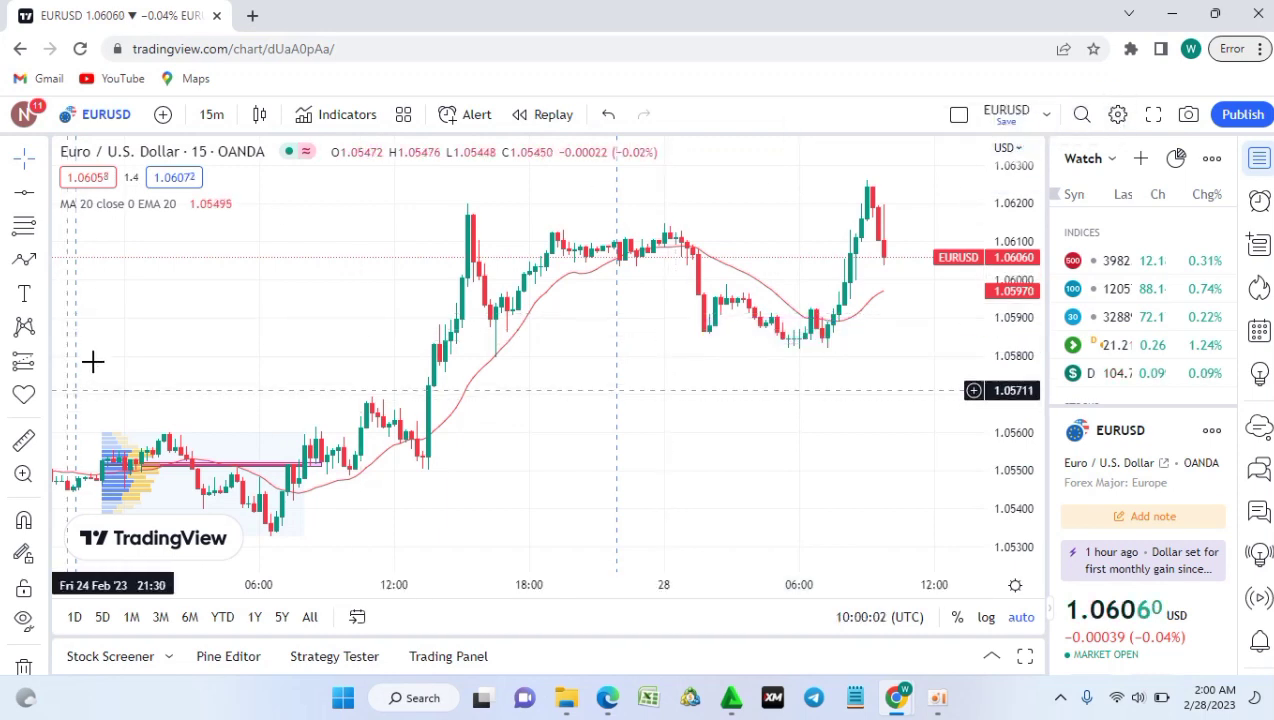
- Add a text note at about 1.05851 late on 27 Feb reading "This is a trade call out" over two lines
click(44, 297)
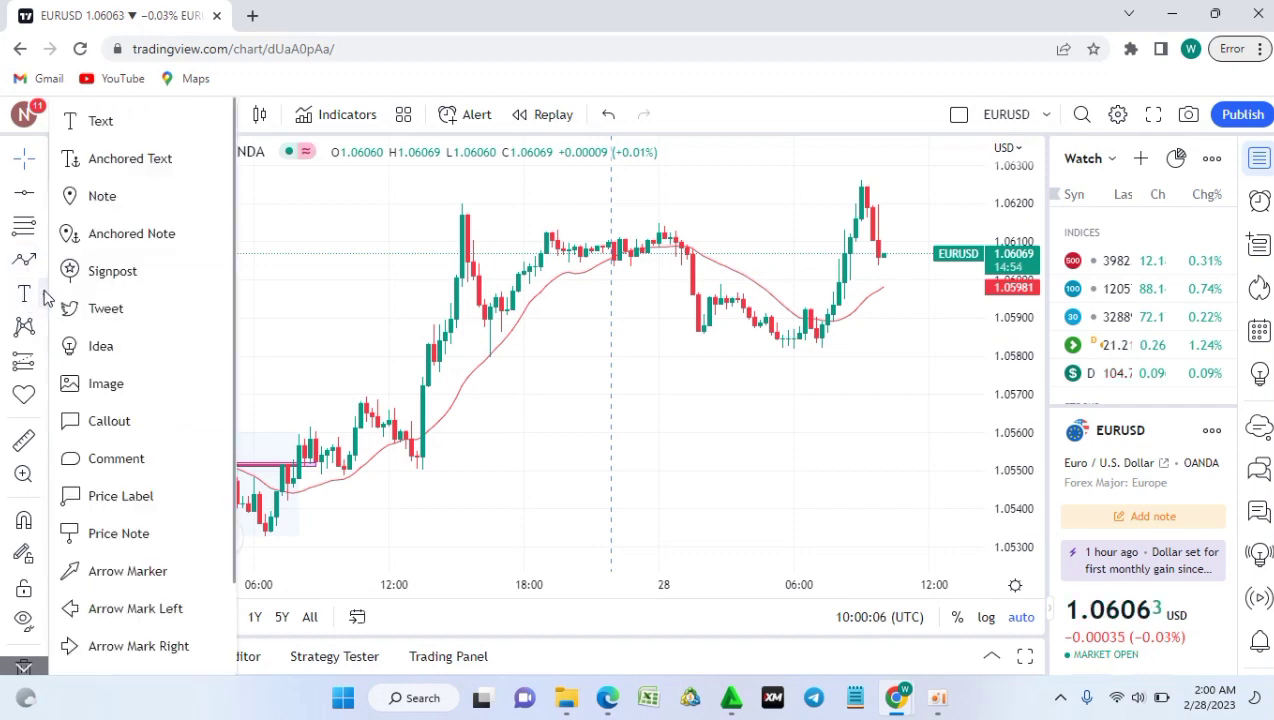
click(104, 124)
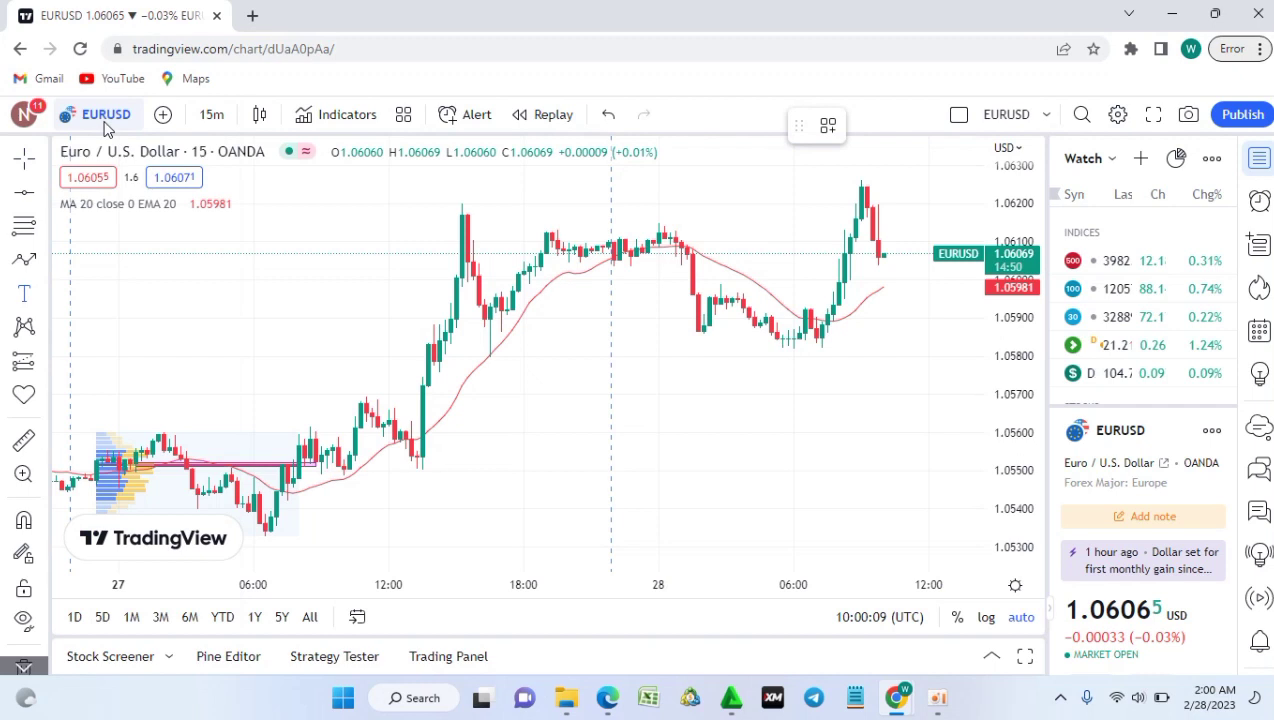
click(584, 337)
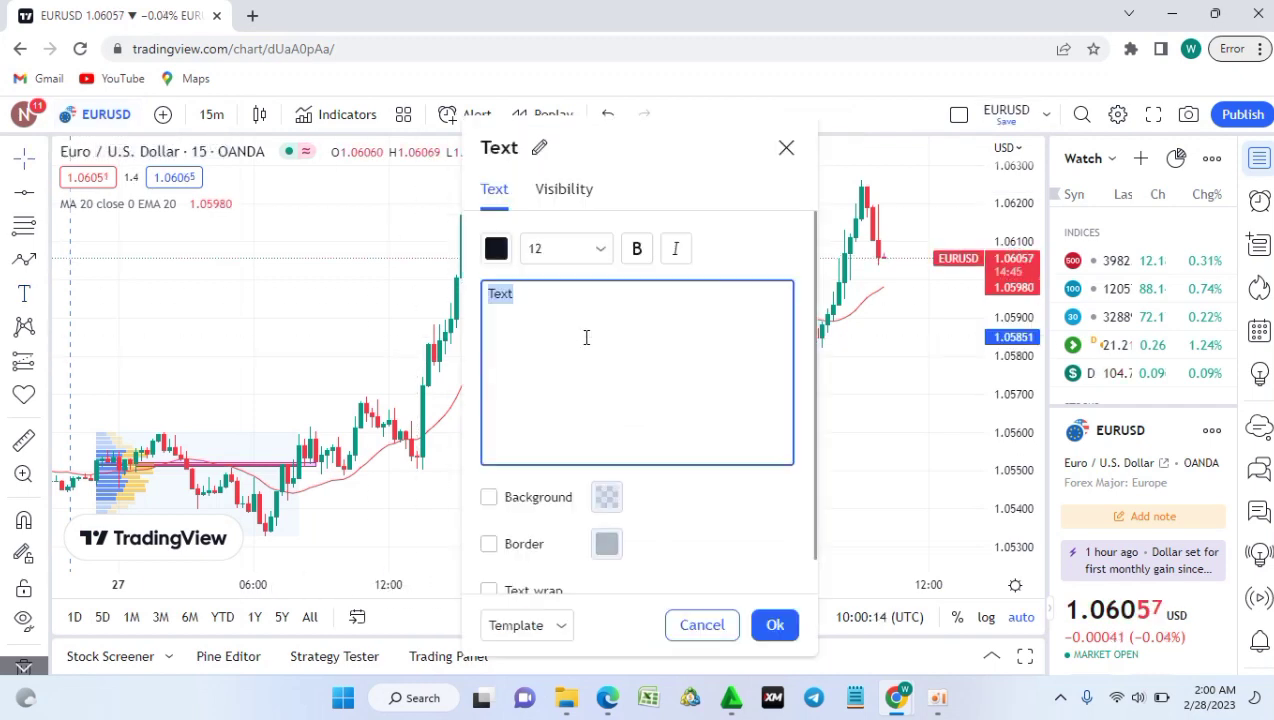
text(This is )
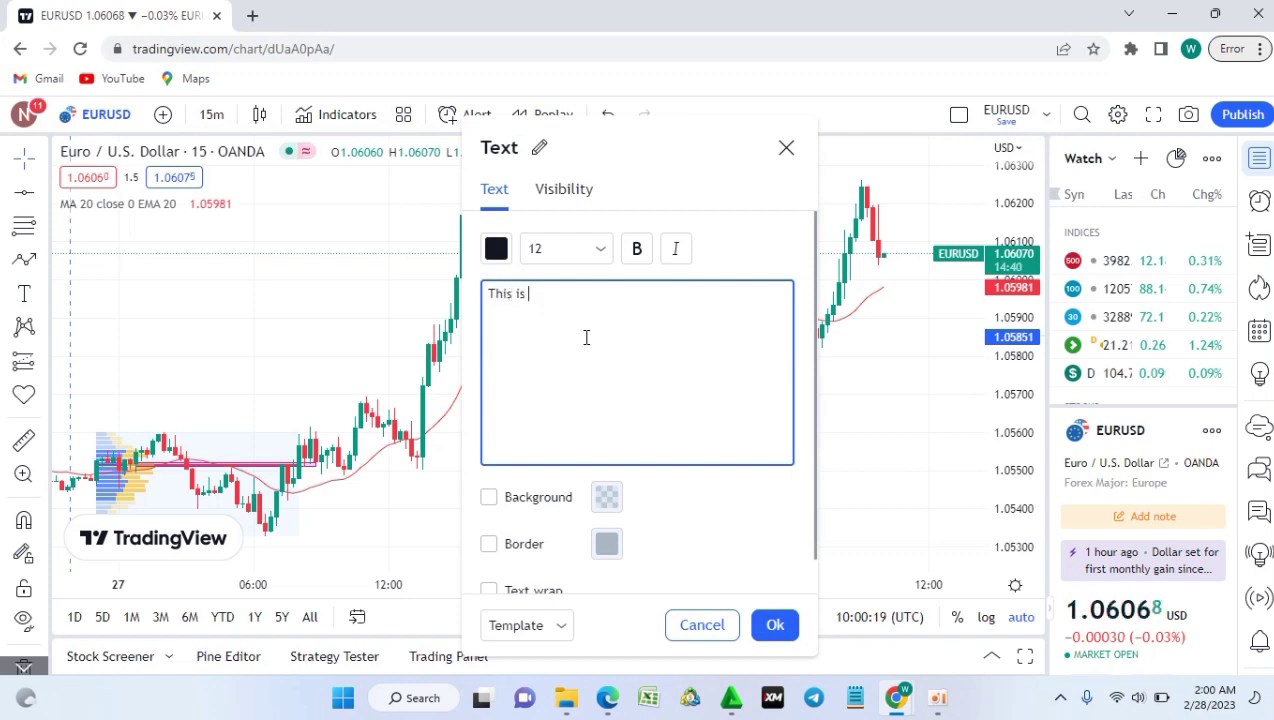
text(a trade)
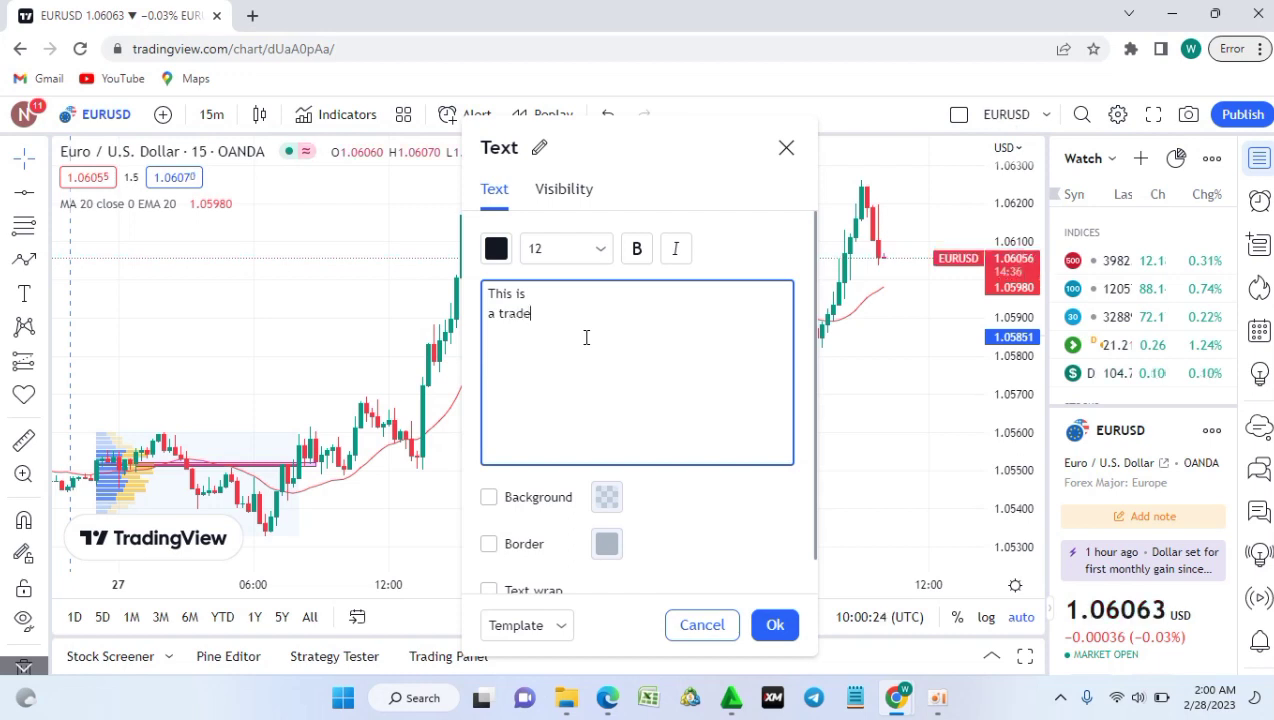
text( call out)
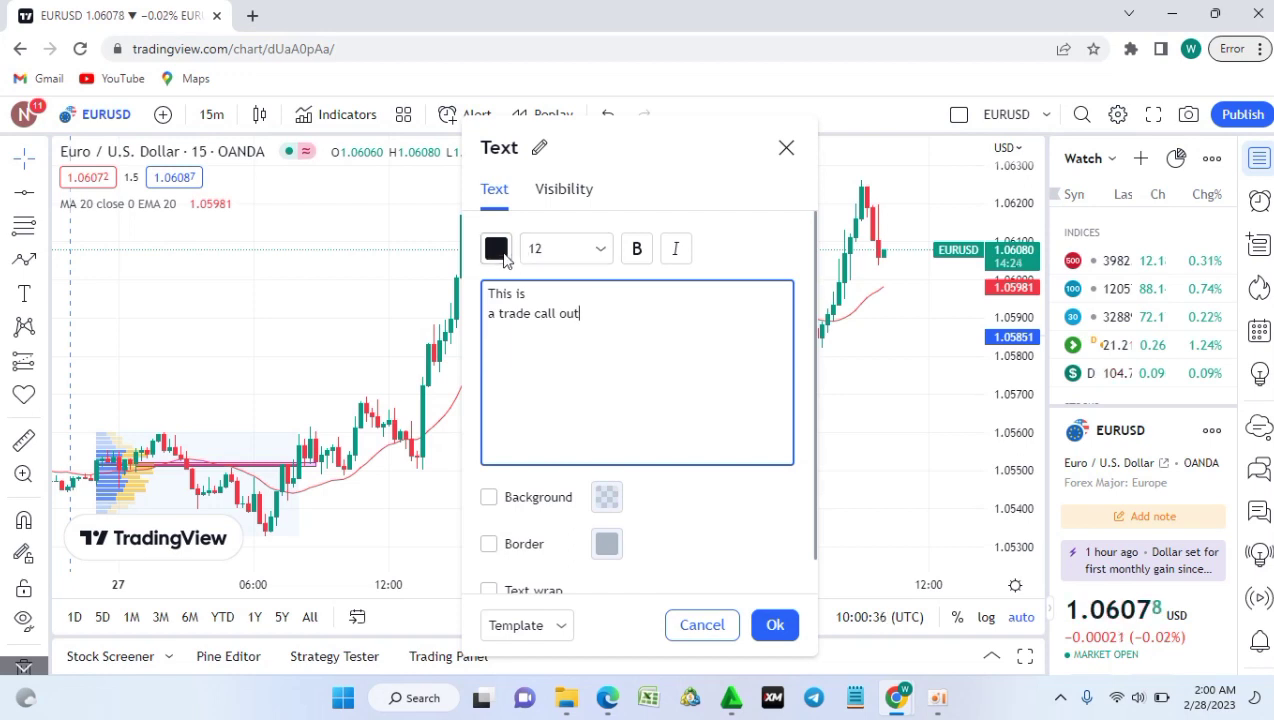
- Try font size 14 for the note, return it to 12, and accept the note with its colour as is
click(601, 250)
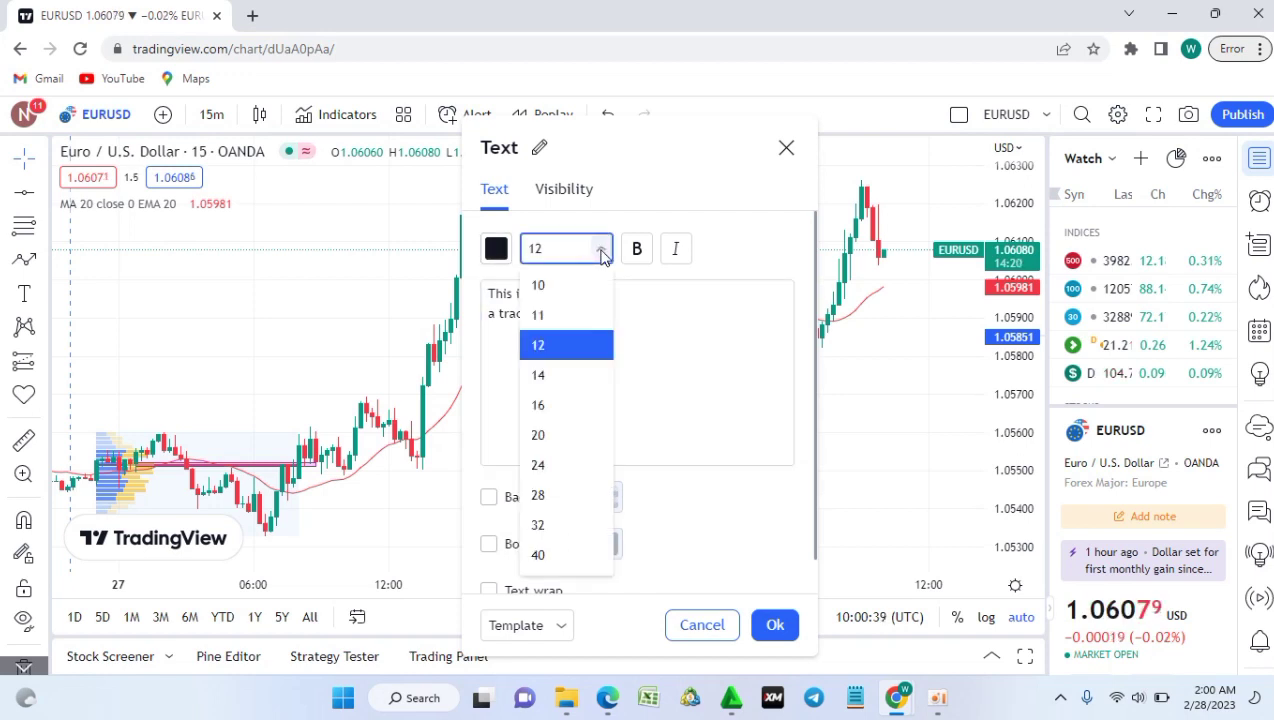
click(545, 377)
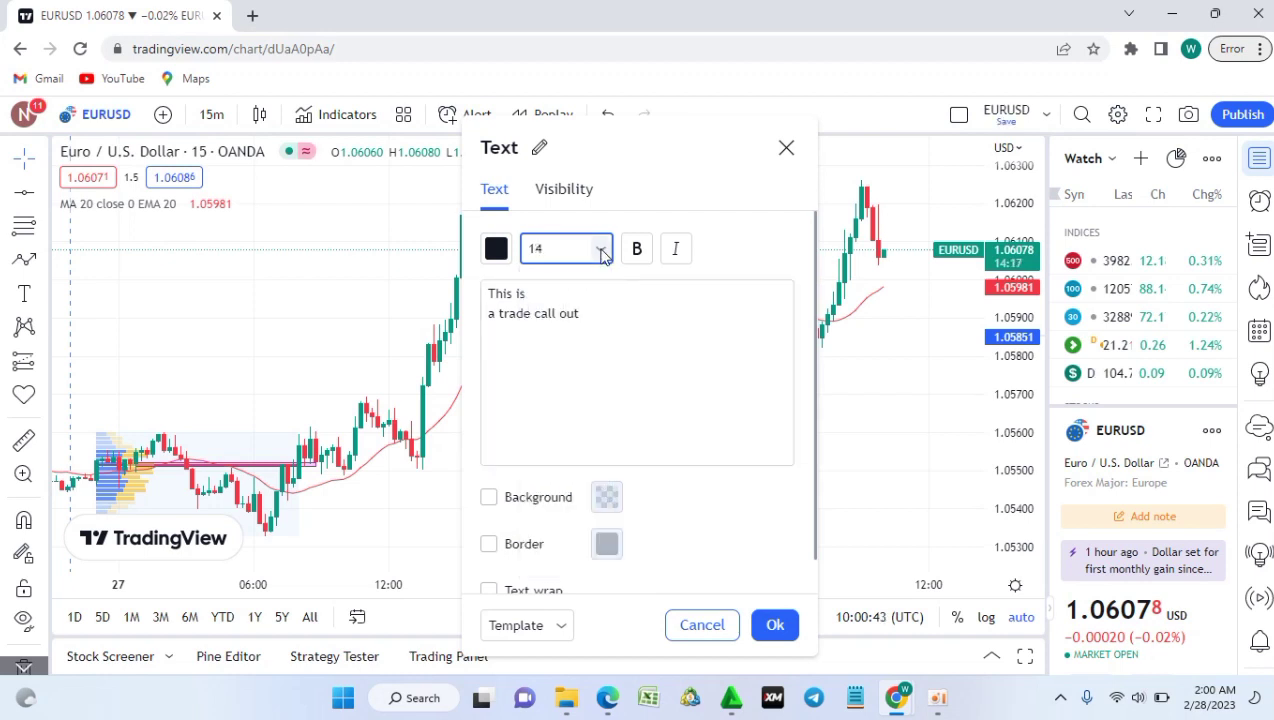
click(600, 248)
click(542, 346)
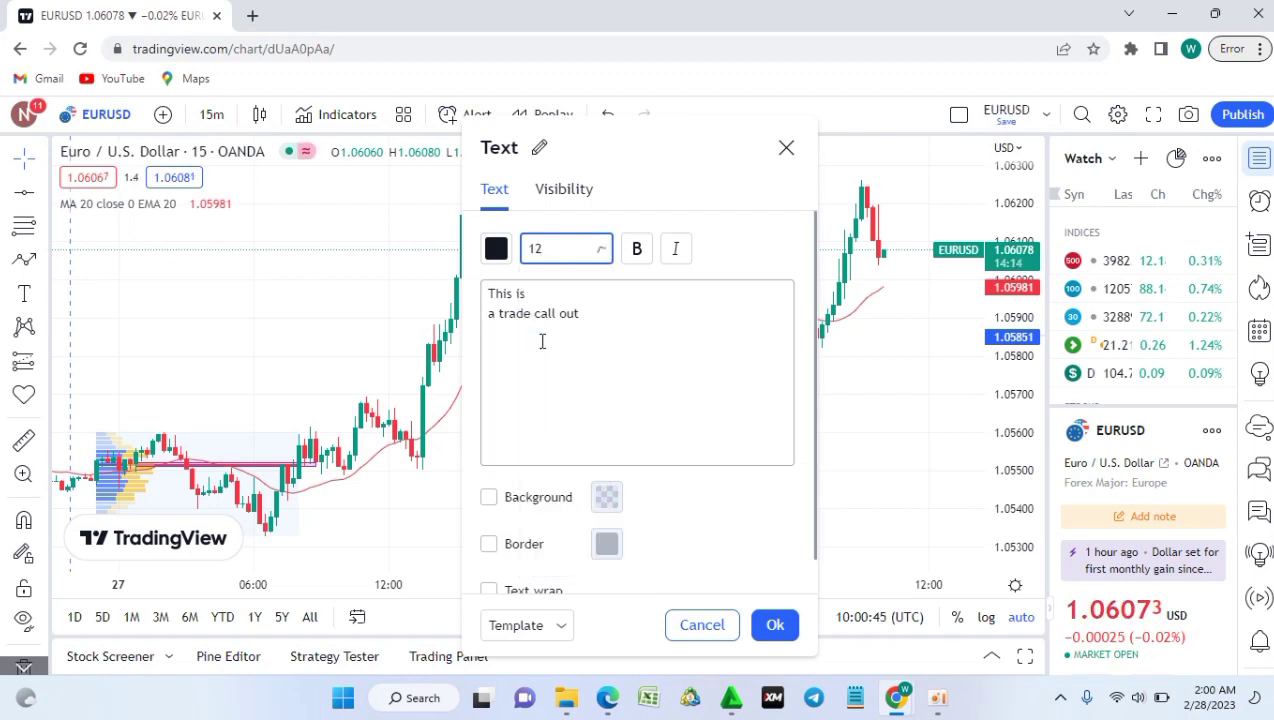
click(500, 251)
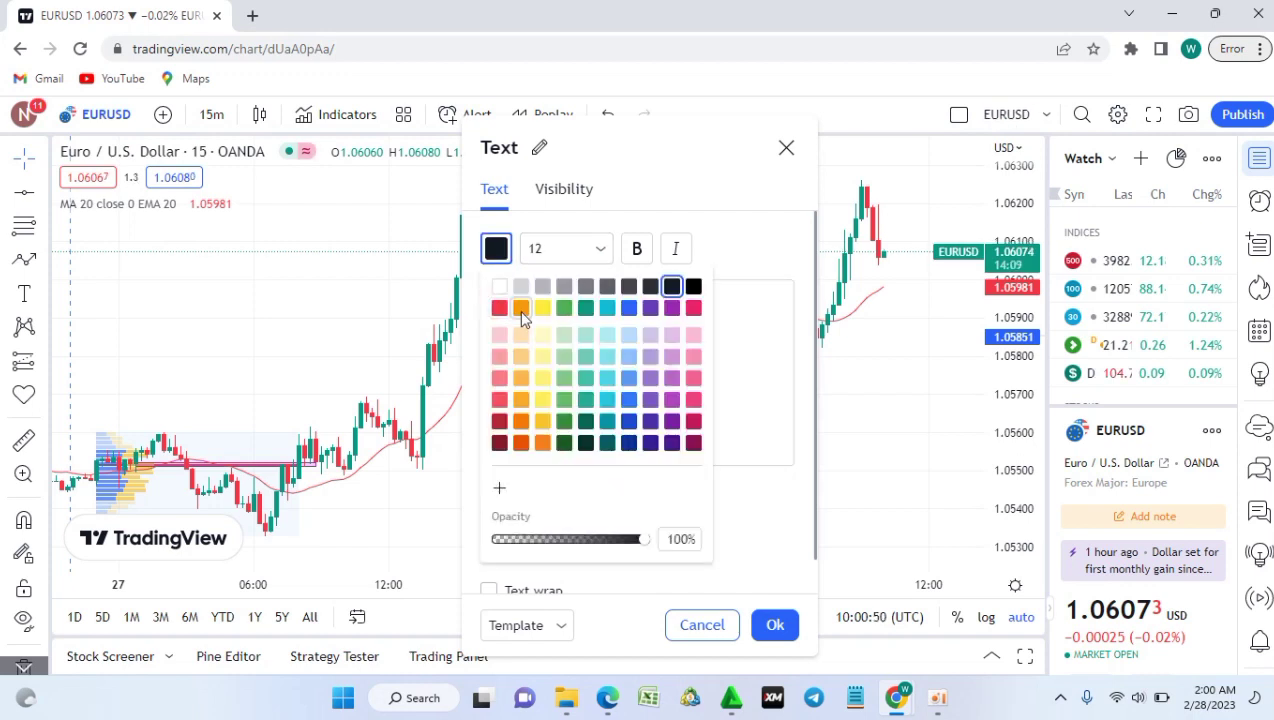
click(503, 253)
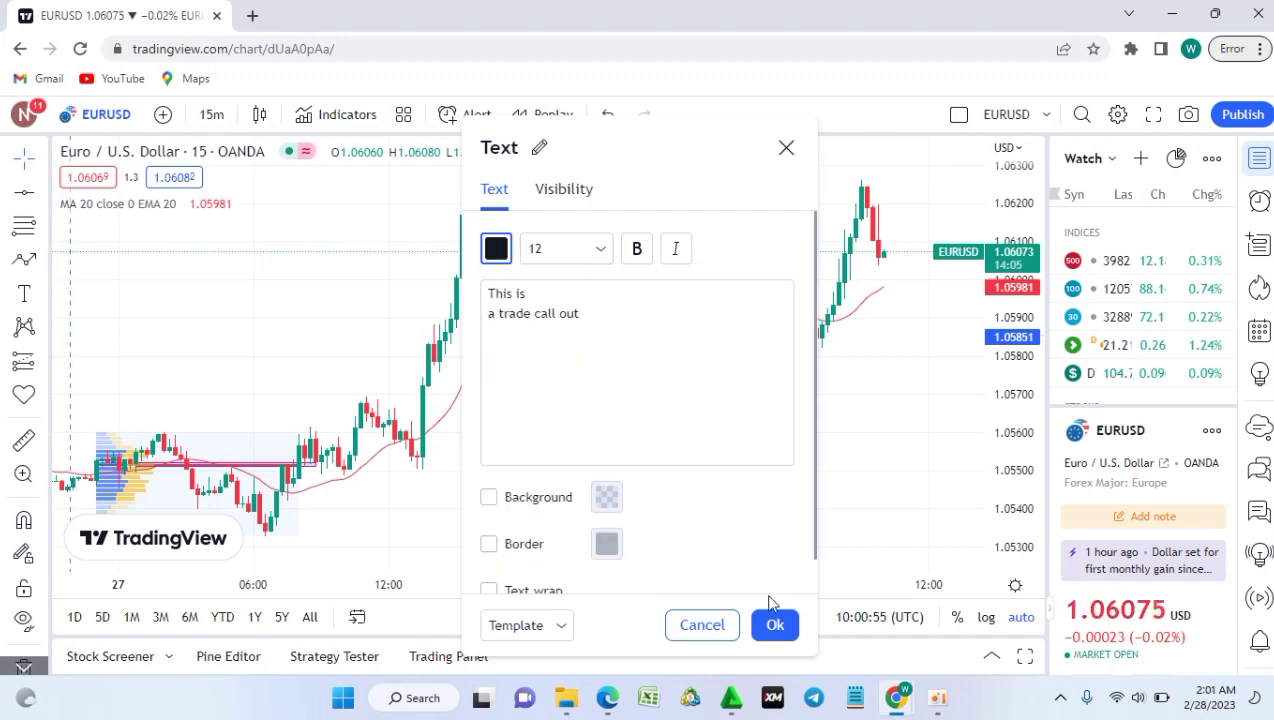
click(775, 626)
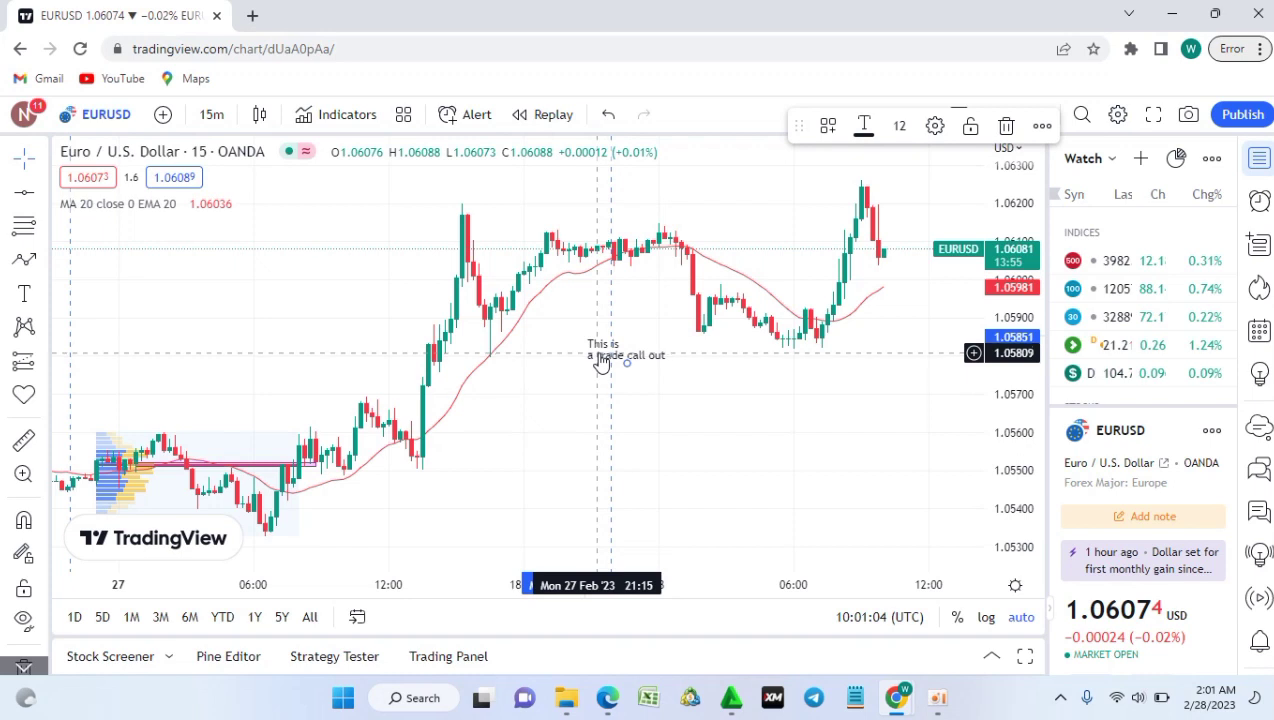
- Move the text note to about 1.05892 beneath the 28 Feb peak, and delete it
mouse_move(608, 363)
mouse_down()
mouse_move(640, 350)
mouse_move(877, 347)
mouse_up()
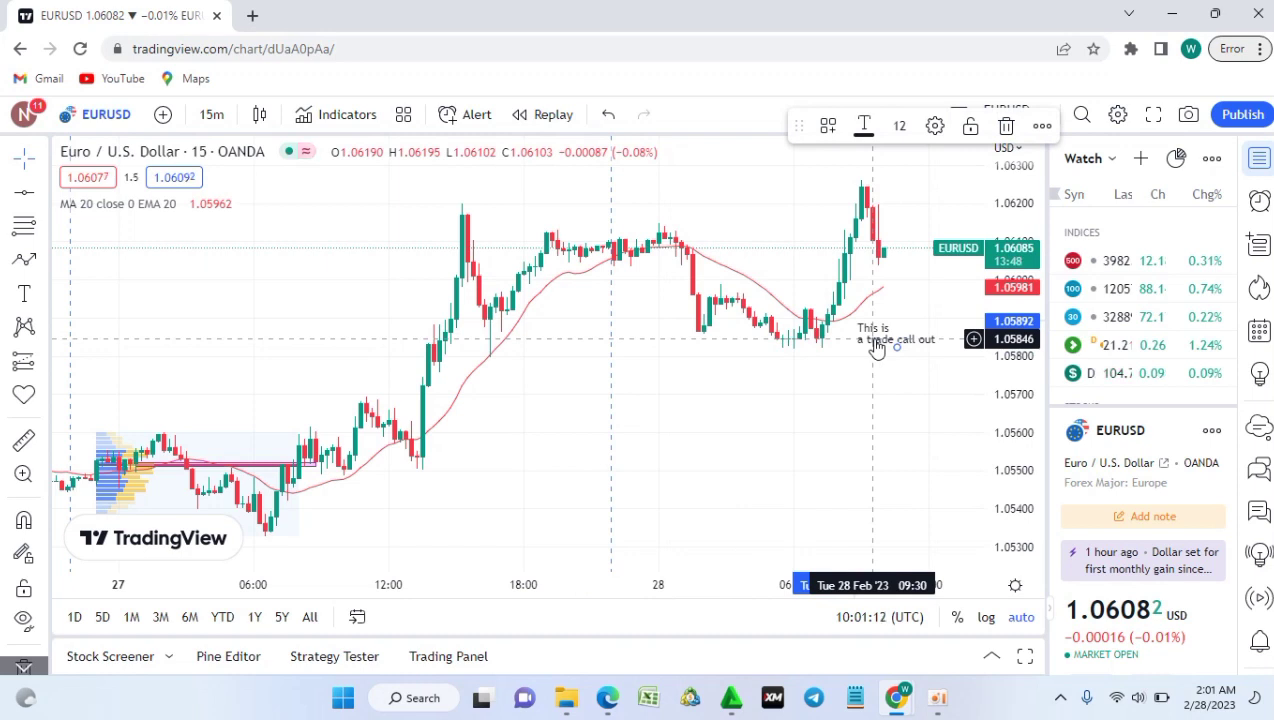
click(1006, 130)
- Delete the fixed range volume profile and the thin purple rectangle over the early 27 Feb candles
click(140, 468)
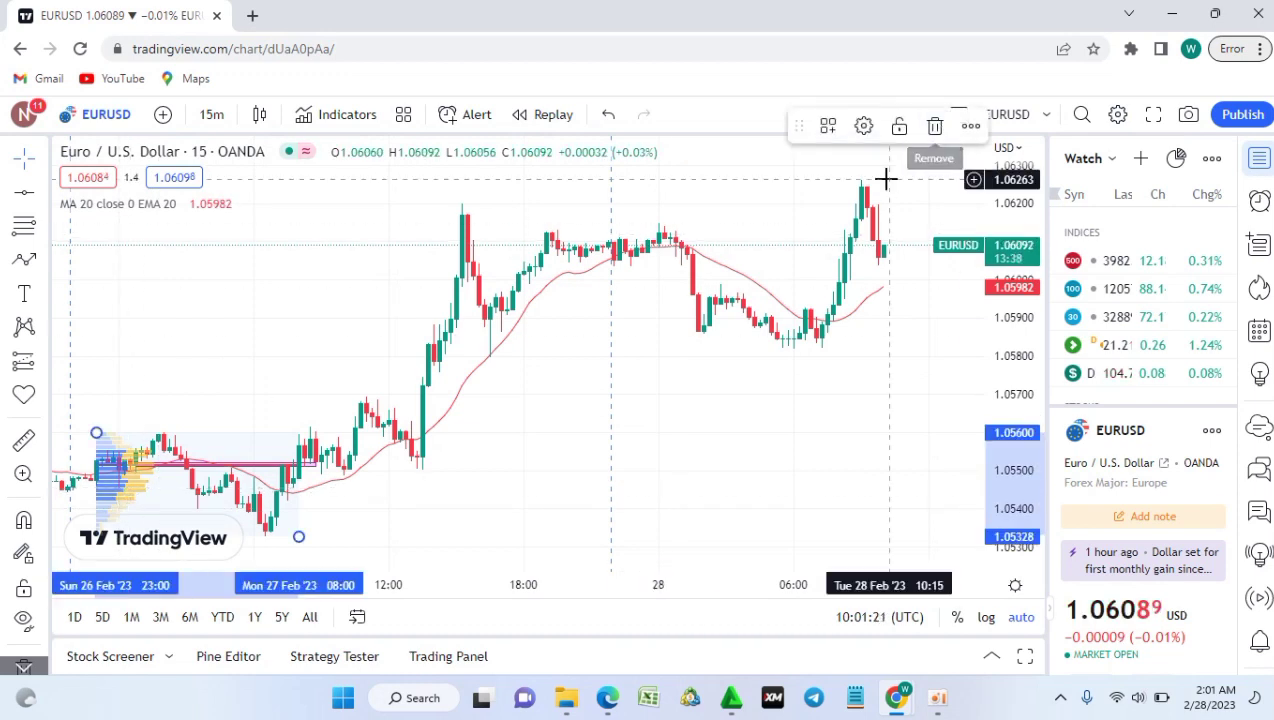
click(936, 128)
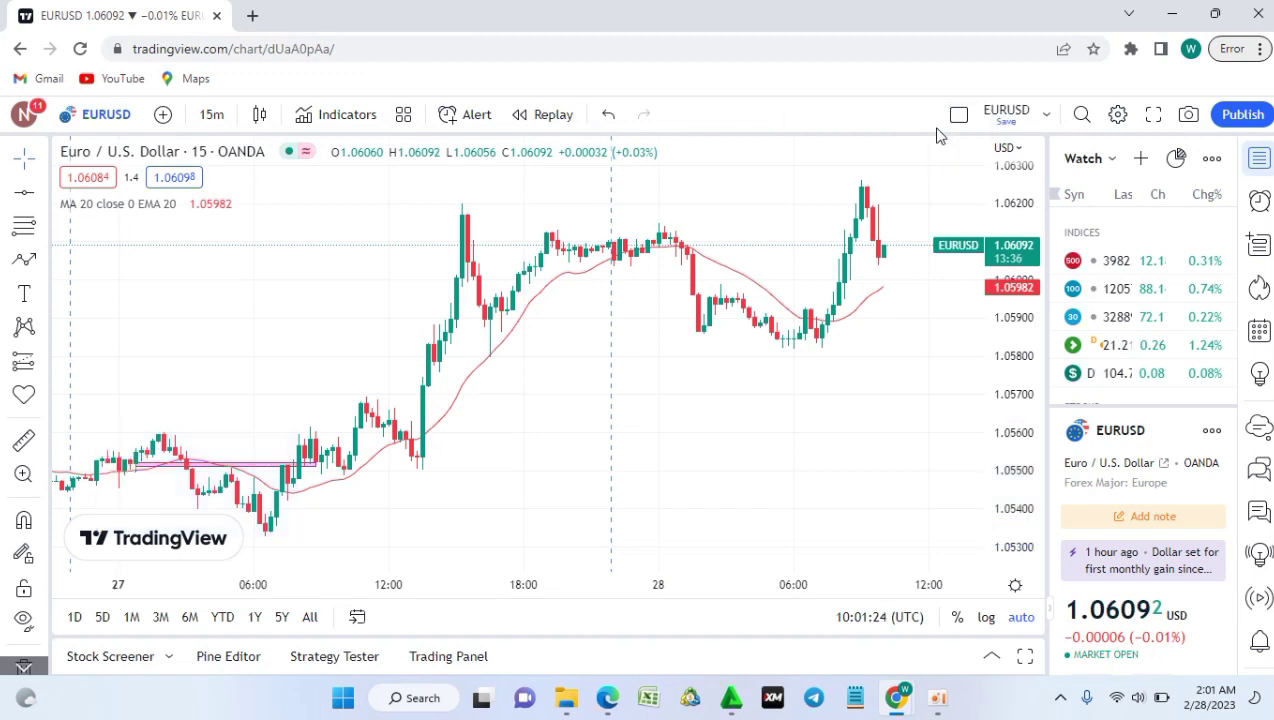
click(280, 468)
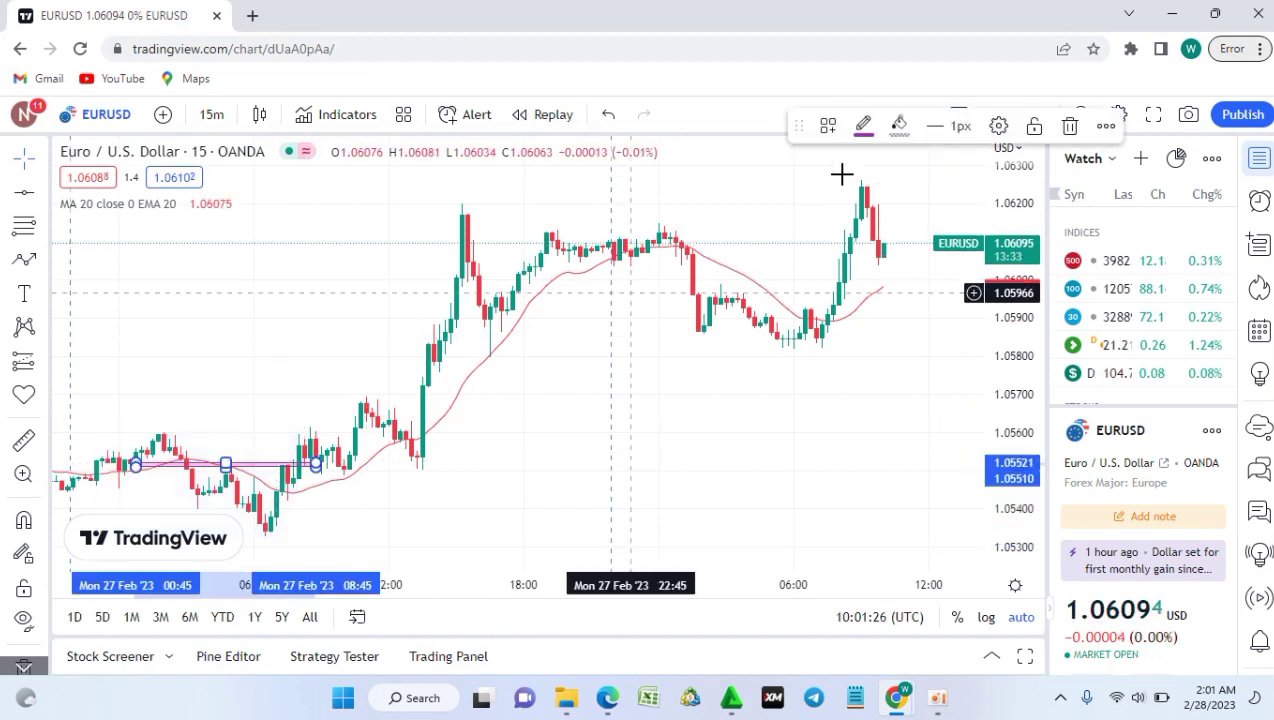
click(1071, 128)
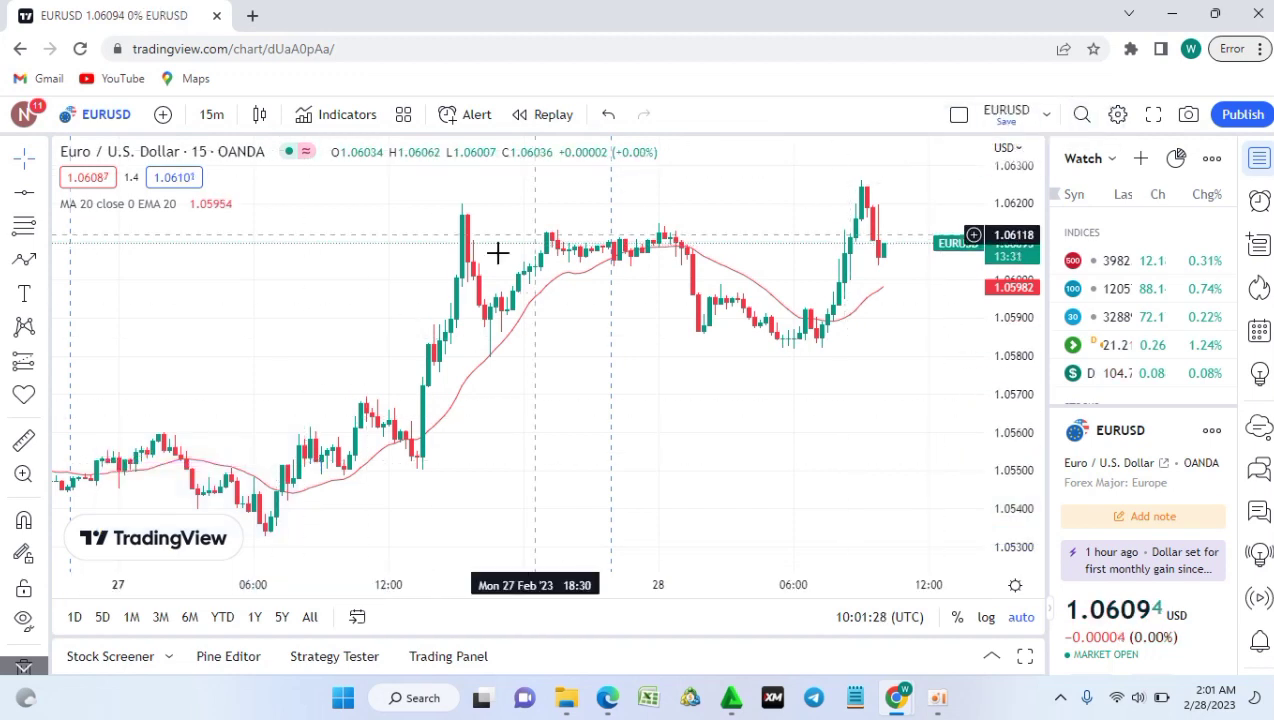
- Try to place a tweet on the chart below the evening candles of 27 Feb
click(43, 297)
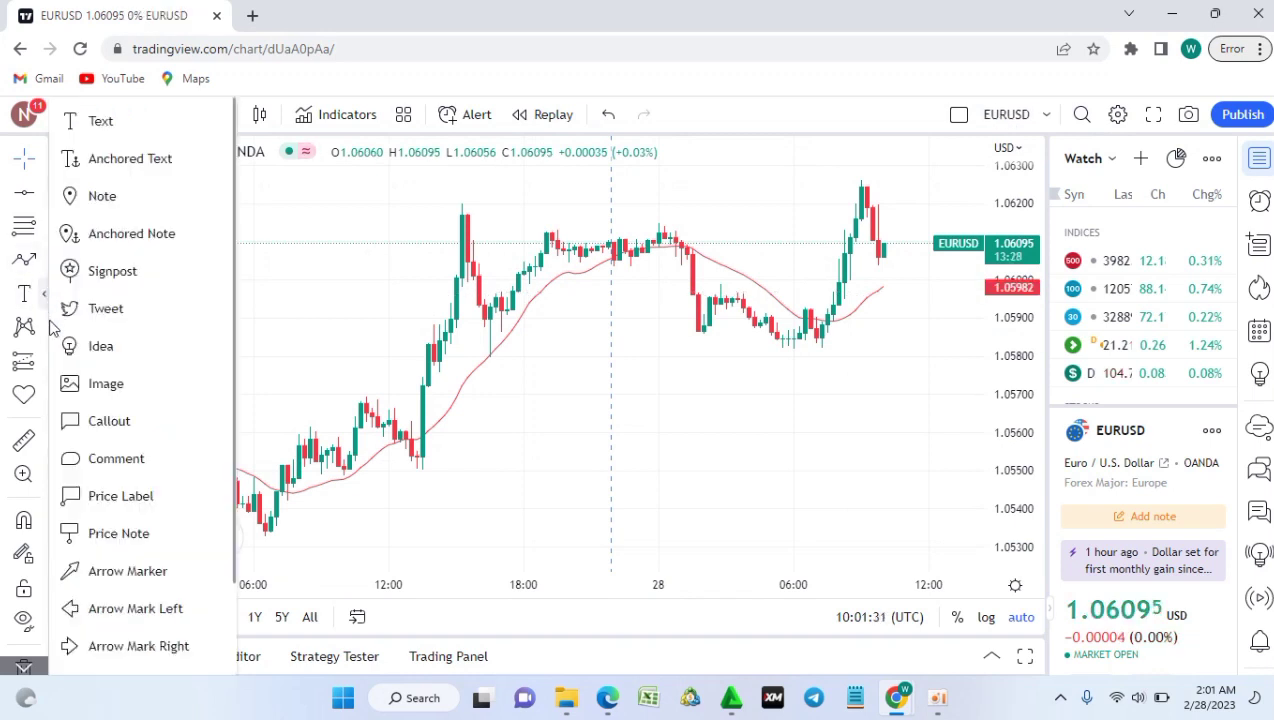
click(118, 310)
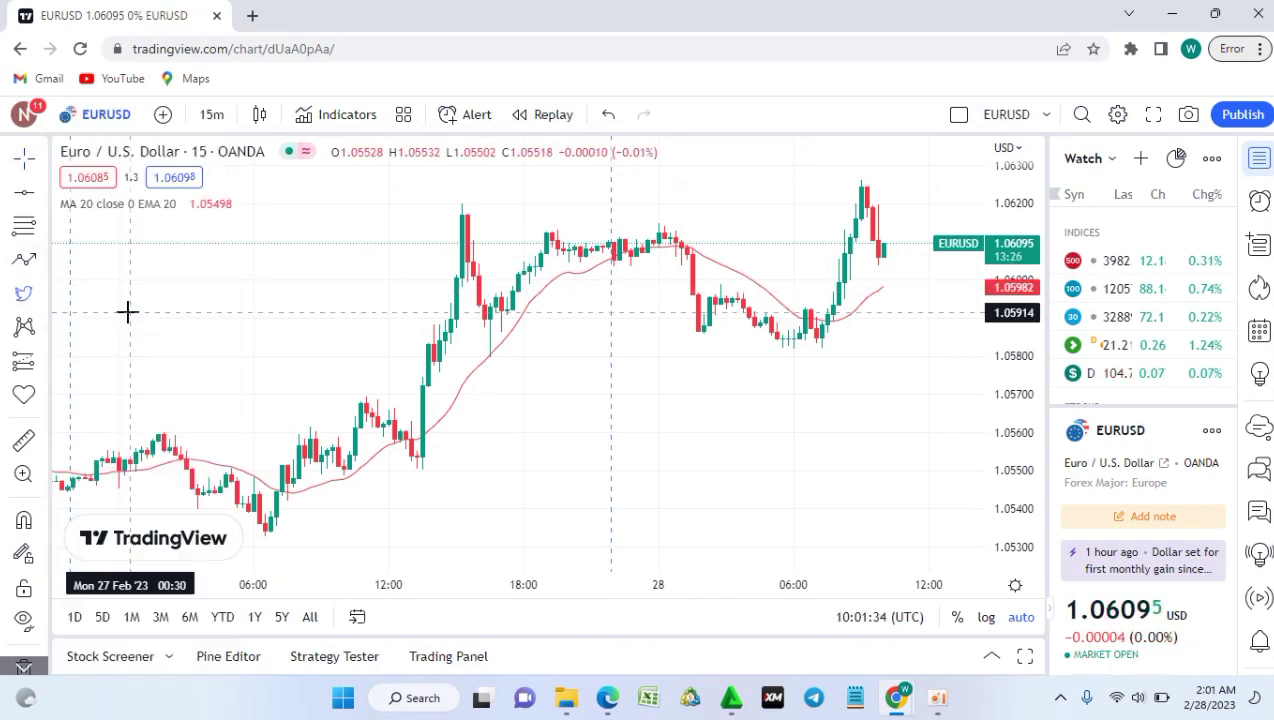
click(587, 320)
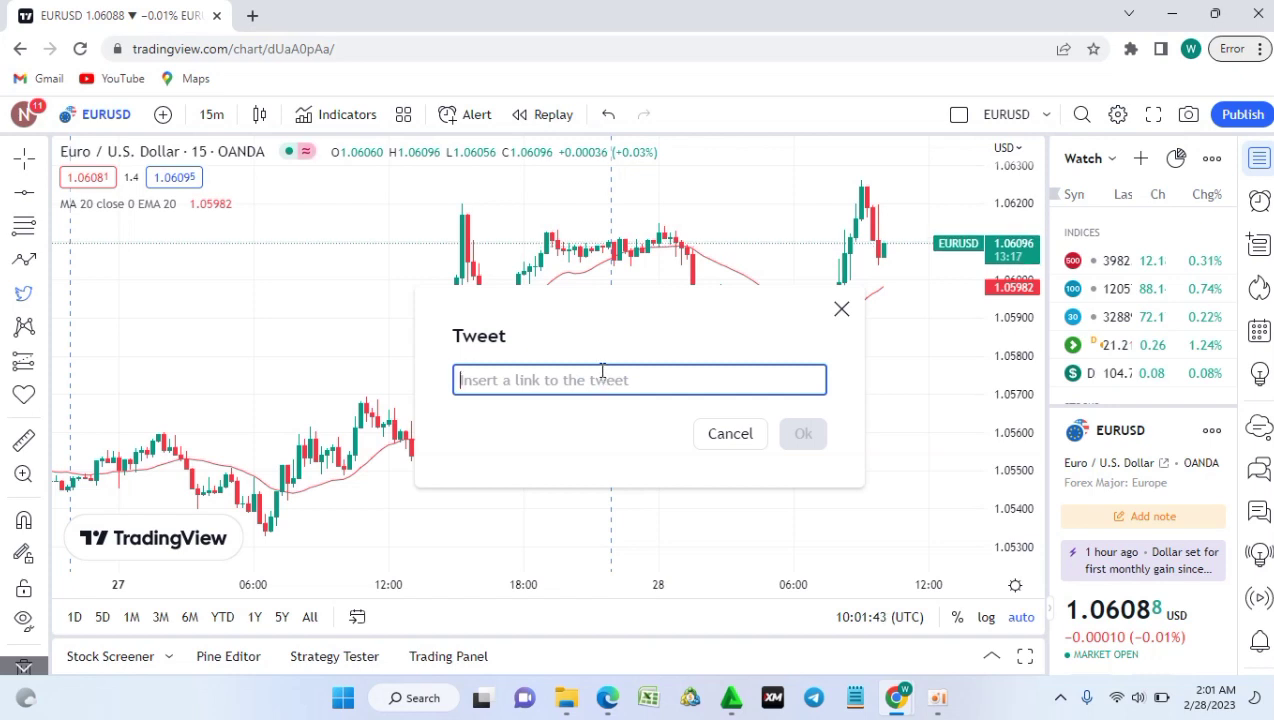
click(731, 434)
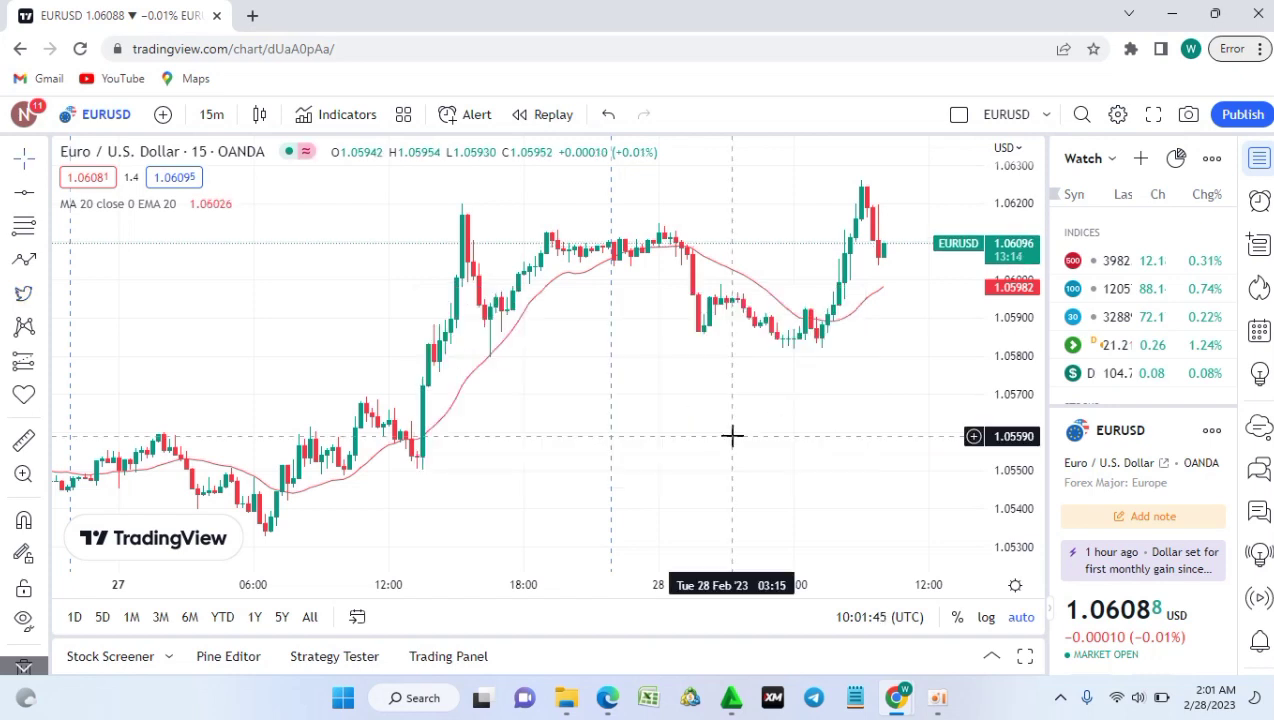
click(24, 293)
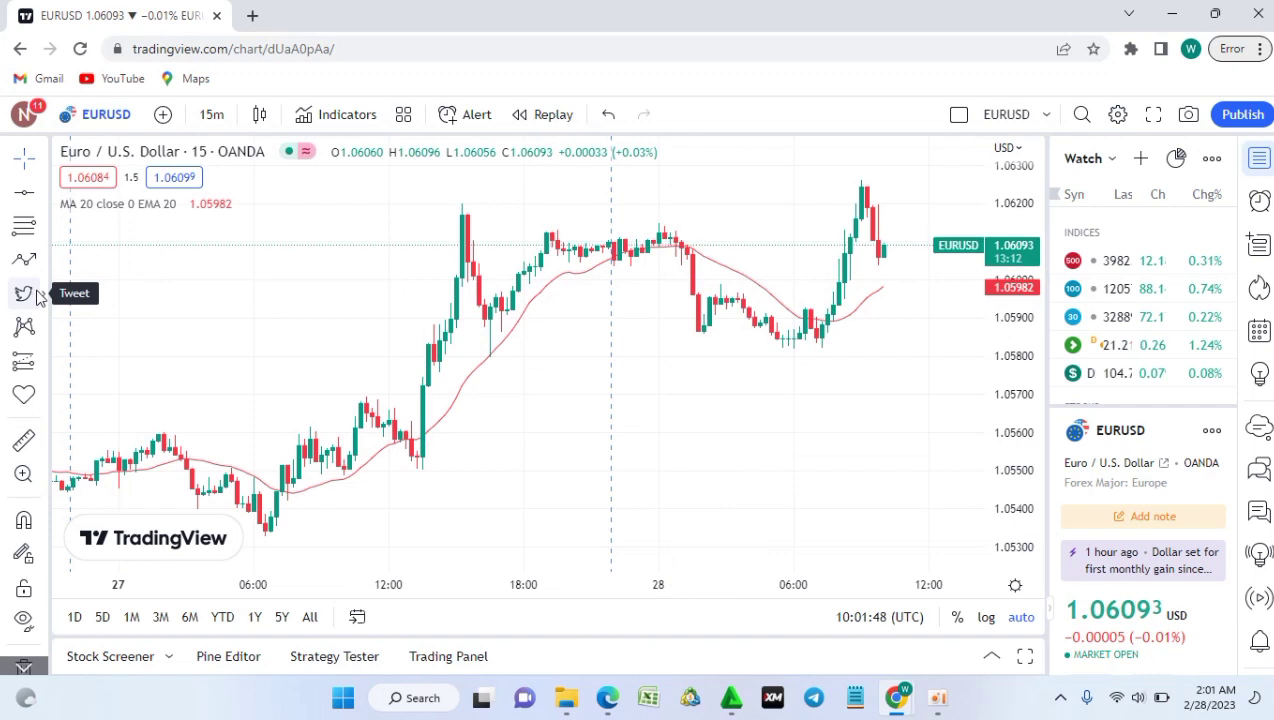
click(72, 303)
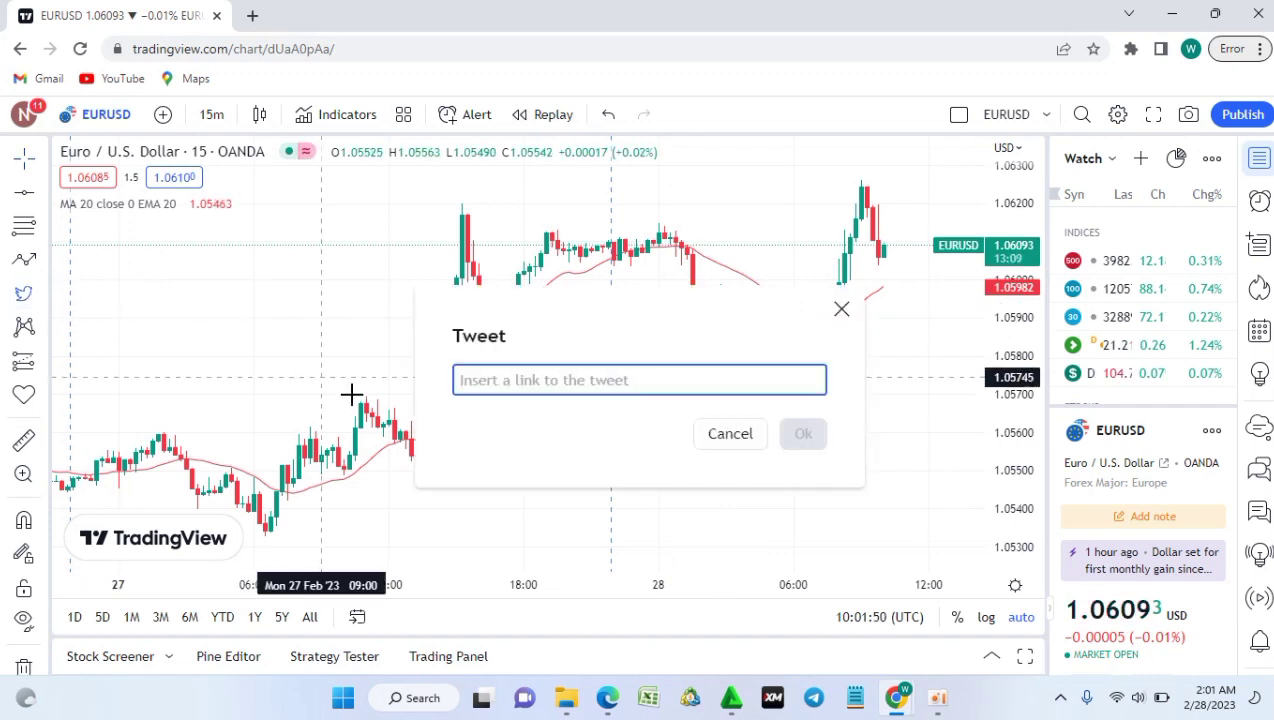
click(728, 436)
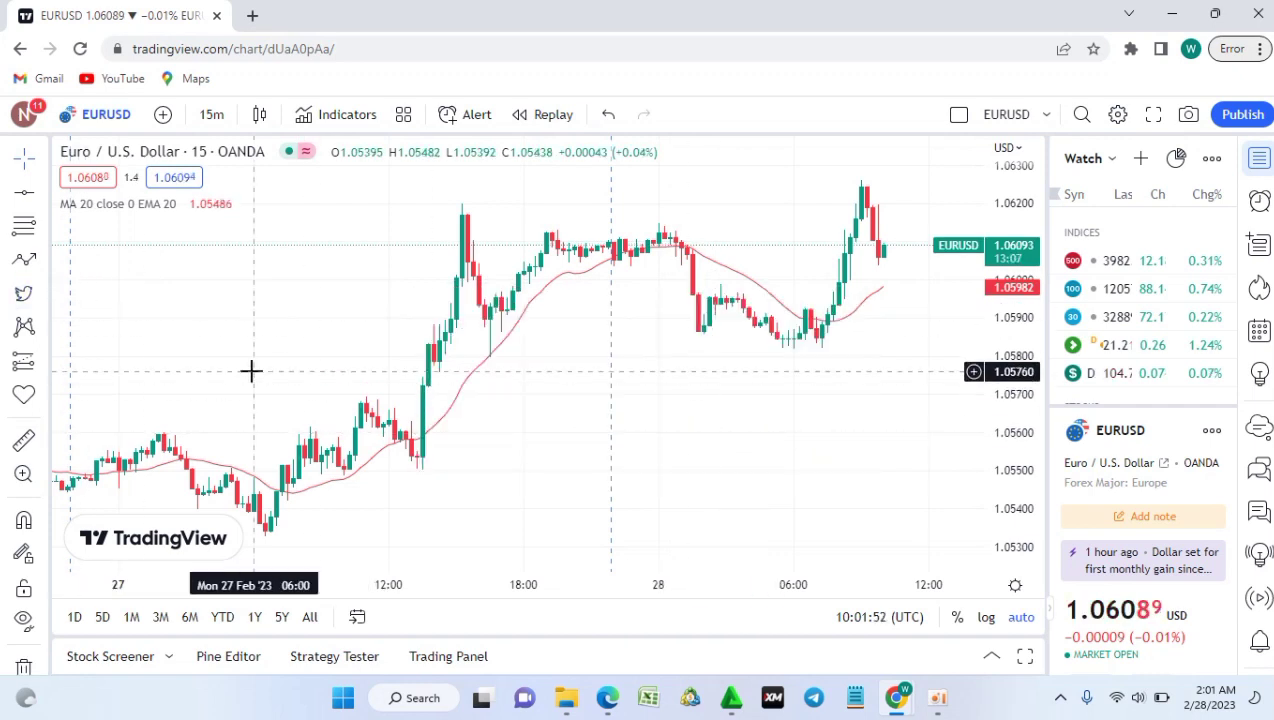
click(40, 330)
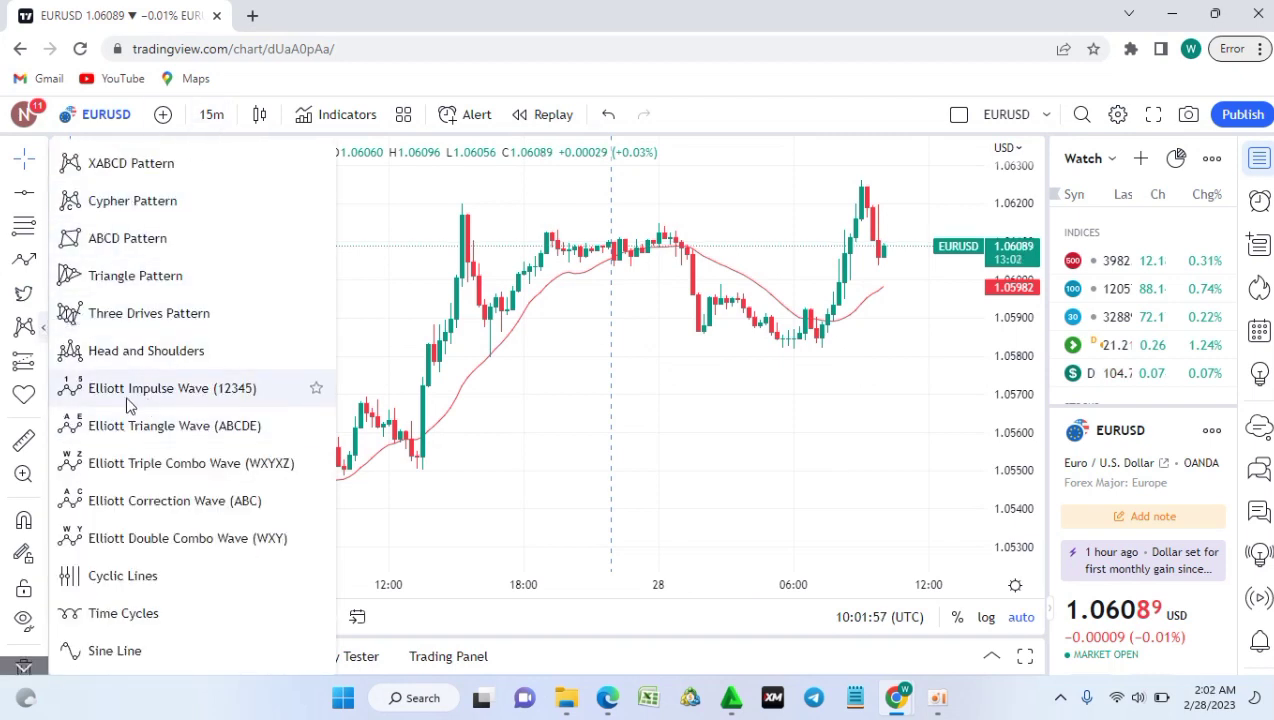
click(392, 304)
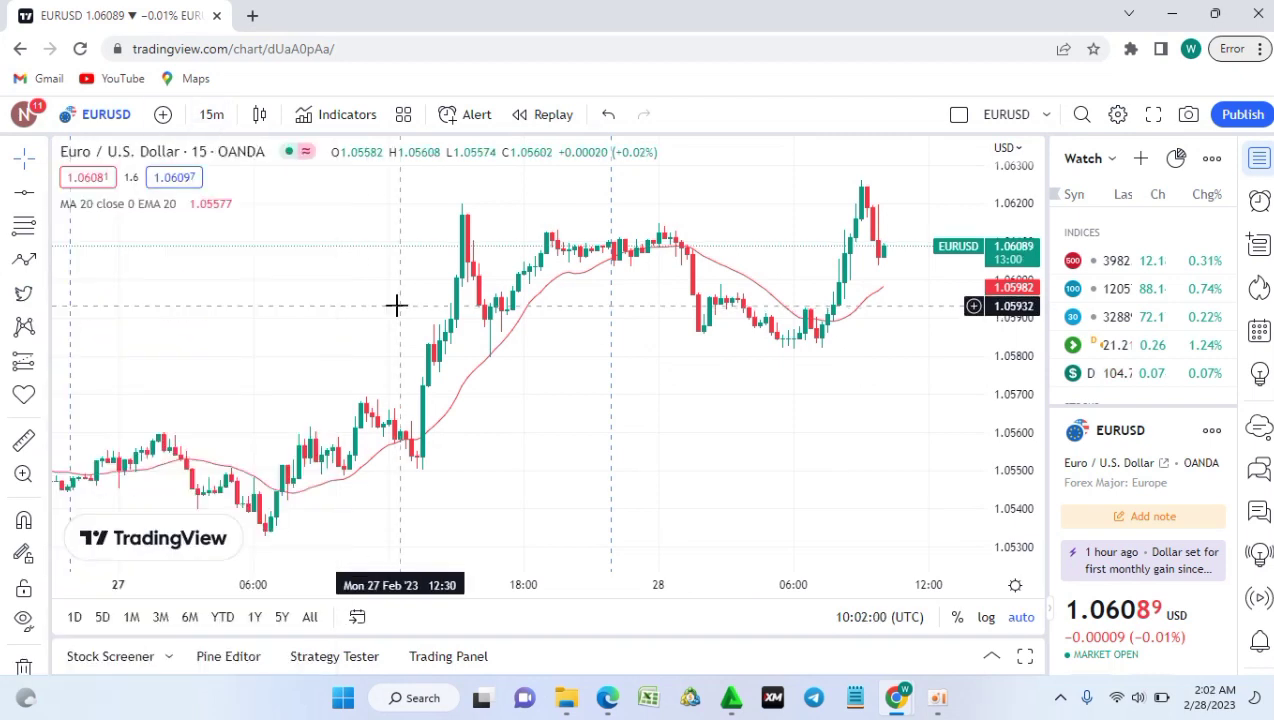
- Place a long position with its entry at about 1.05802, near 06:00 on 28 Feb
click(42, 364)
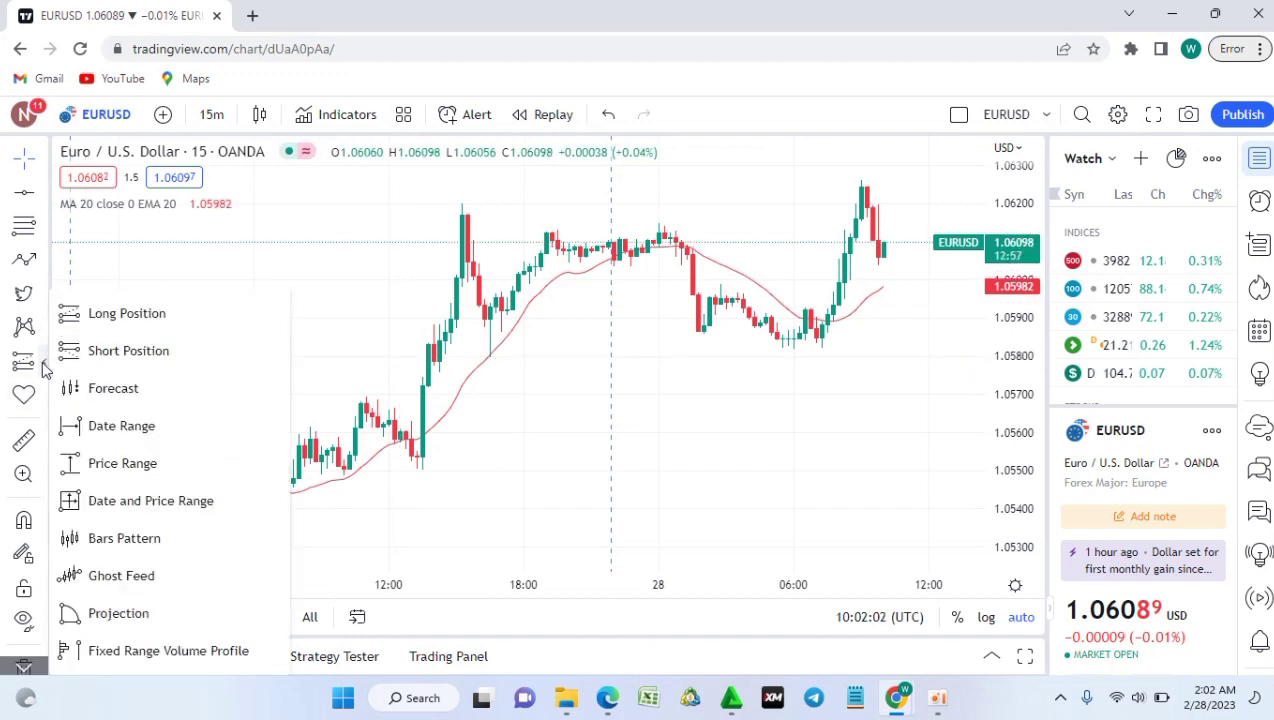
click(136, 314)
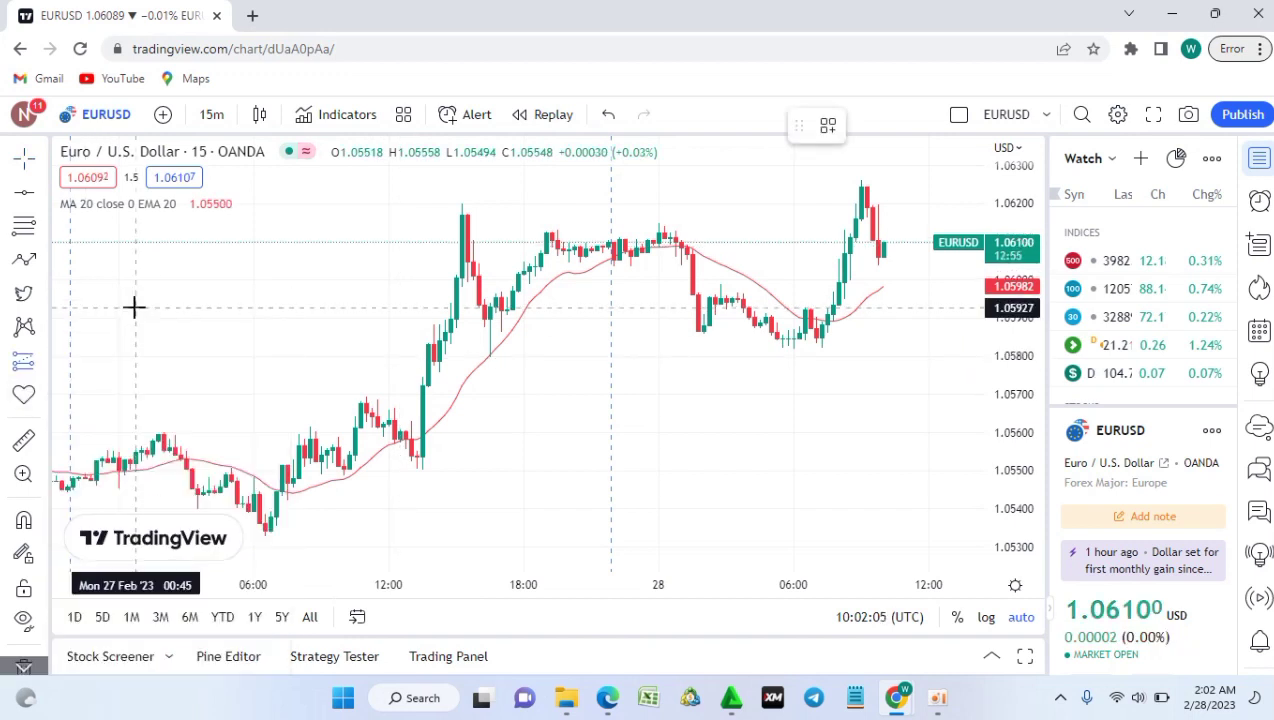
click(793, 353)
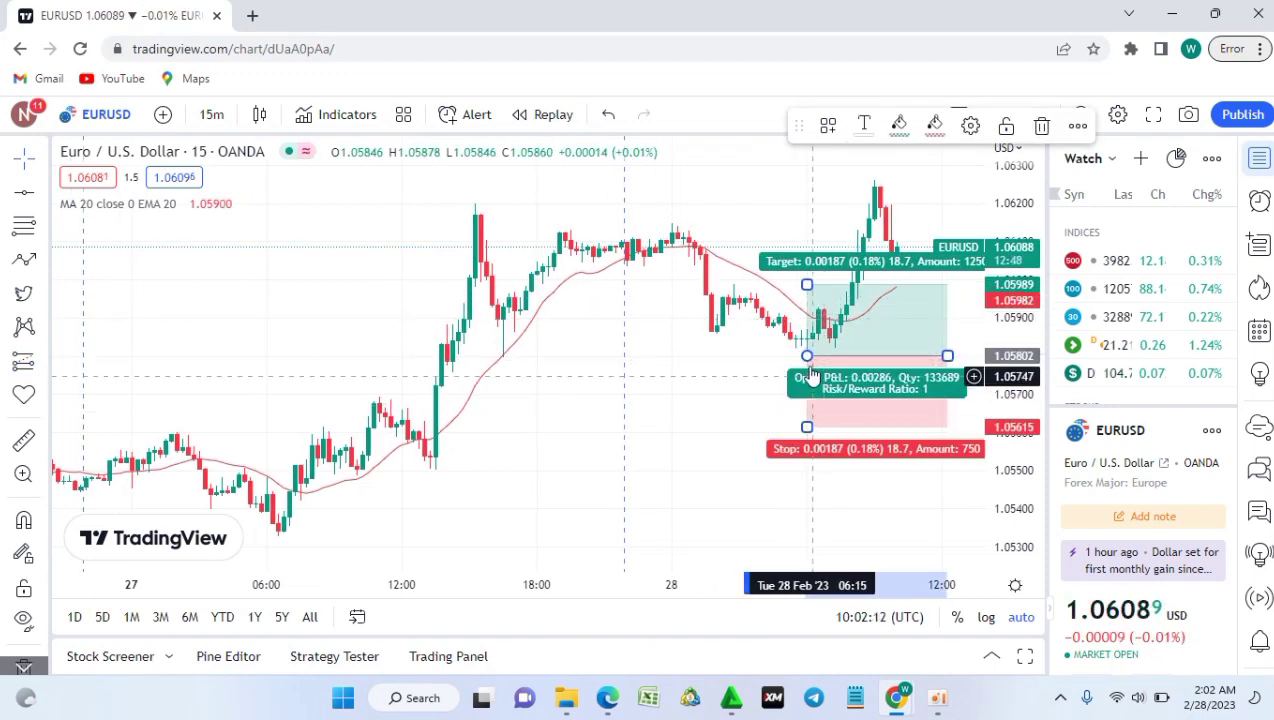
- Adjust the long position to an entry of about 1.05902, a stop of about 1.05821 and a target about 0.00342 above entry
drag(807, 366, 813, 318)
drag(807, 426, 806, 348)
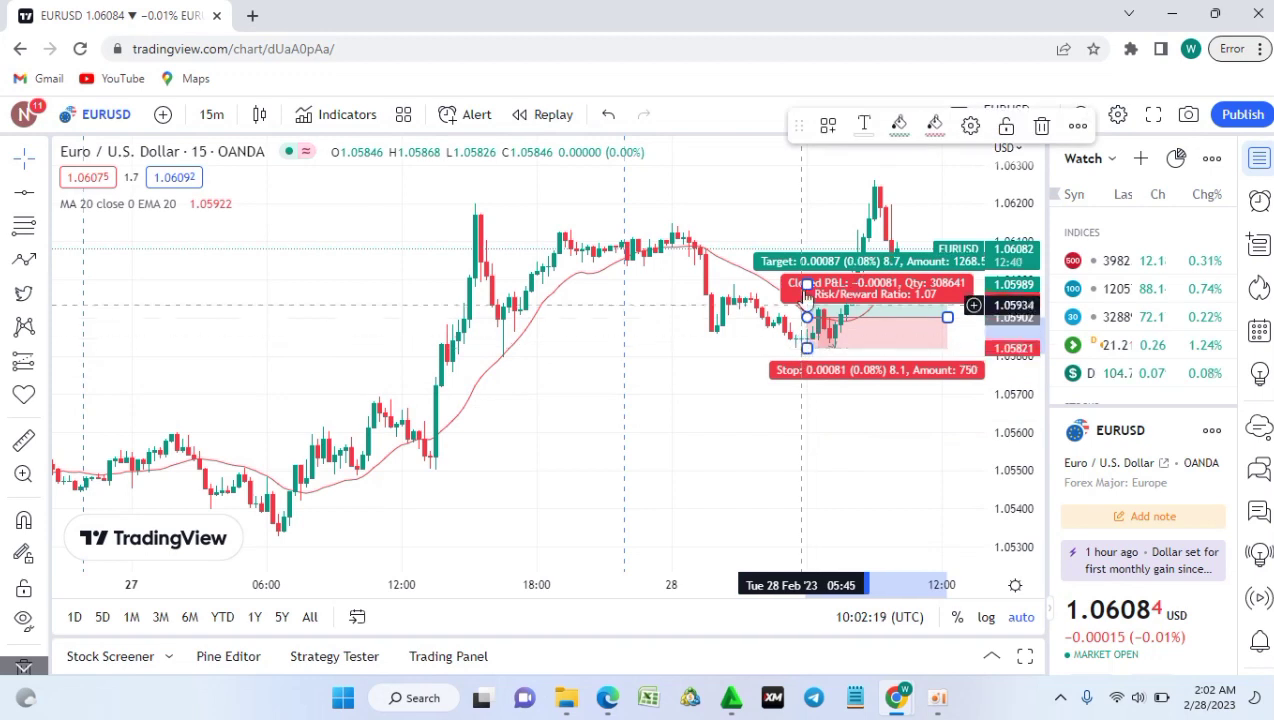
drag(807, 284, 807, 187)
click(777, 193)
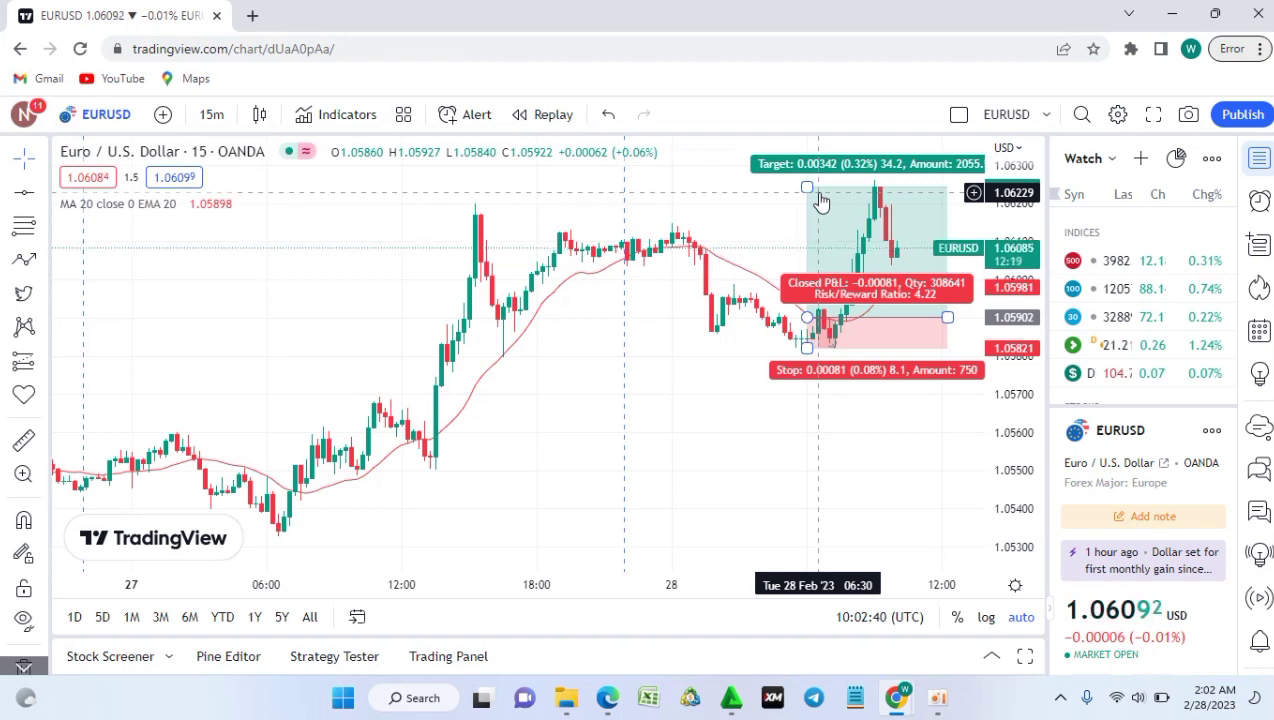
- Delete the long position from the 28 Feb candles
click(850, 252)
click(1042, 127)
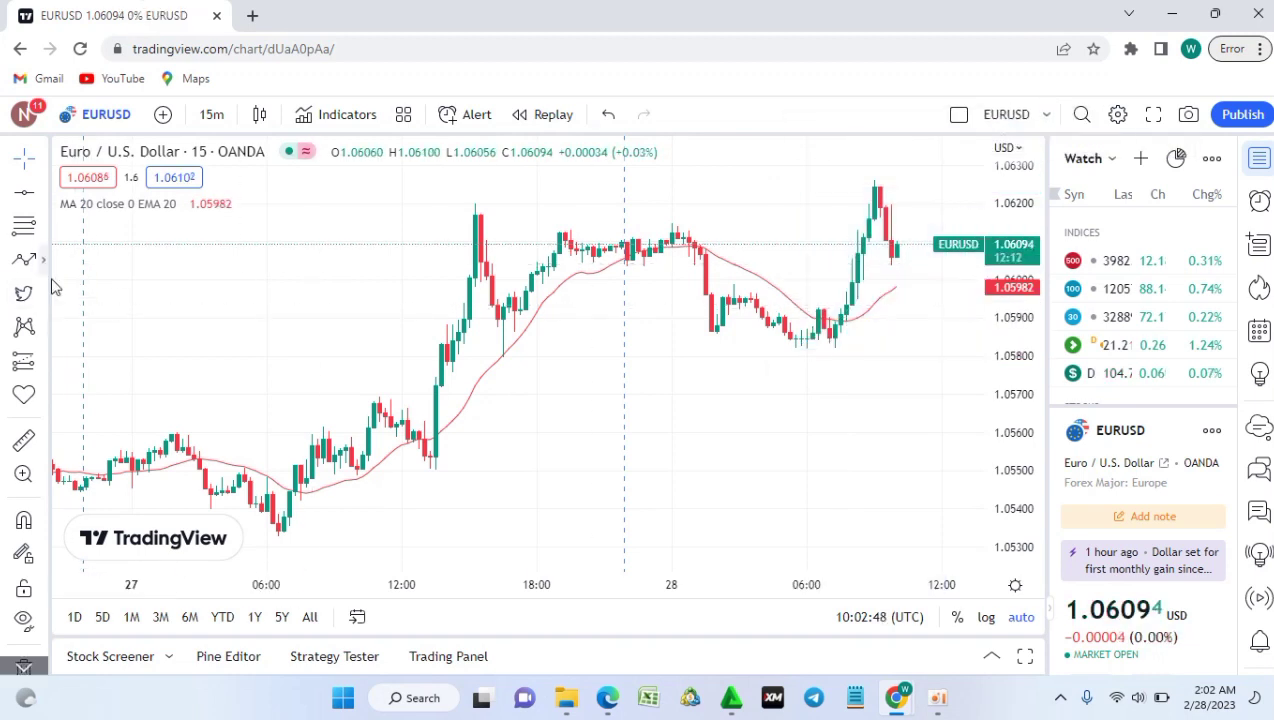
- Place a Fixed Range Volume Profile on the rally of 27 Feb, from the 13:30 low near 1.05502 to the 15:30 high near 1.06200
click(41, 364)
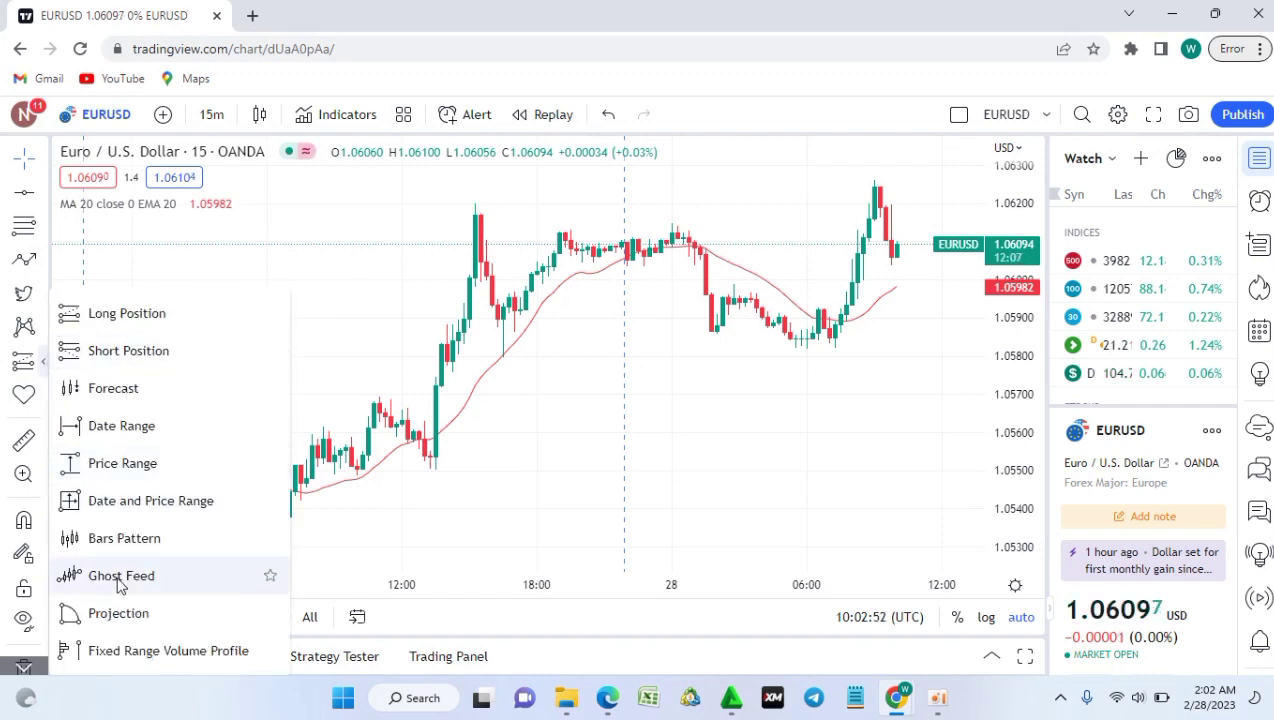
click(158, 653)
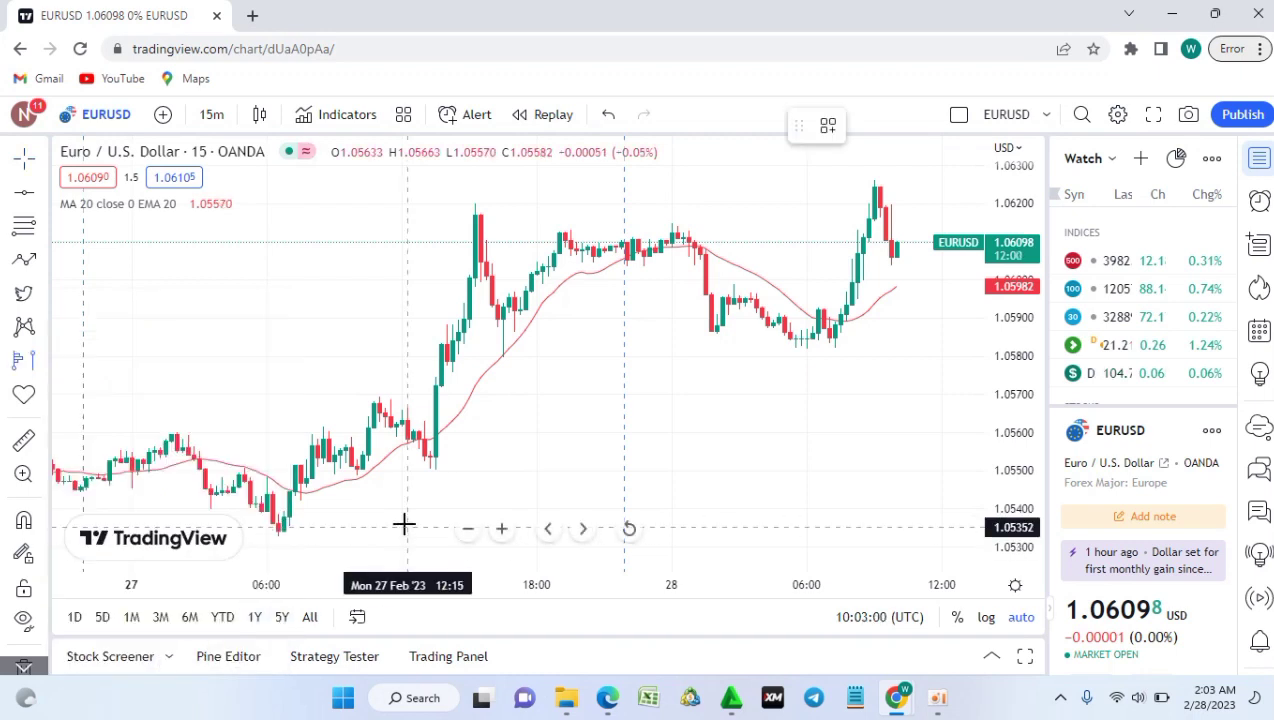
click(436, 469)
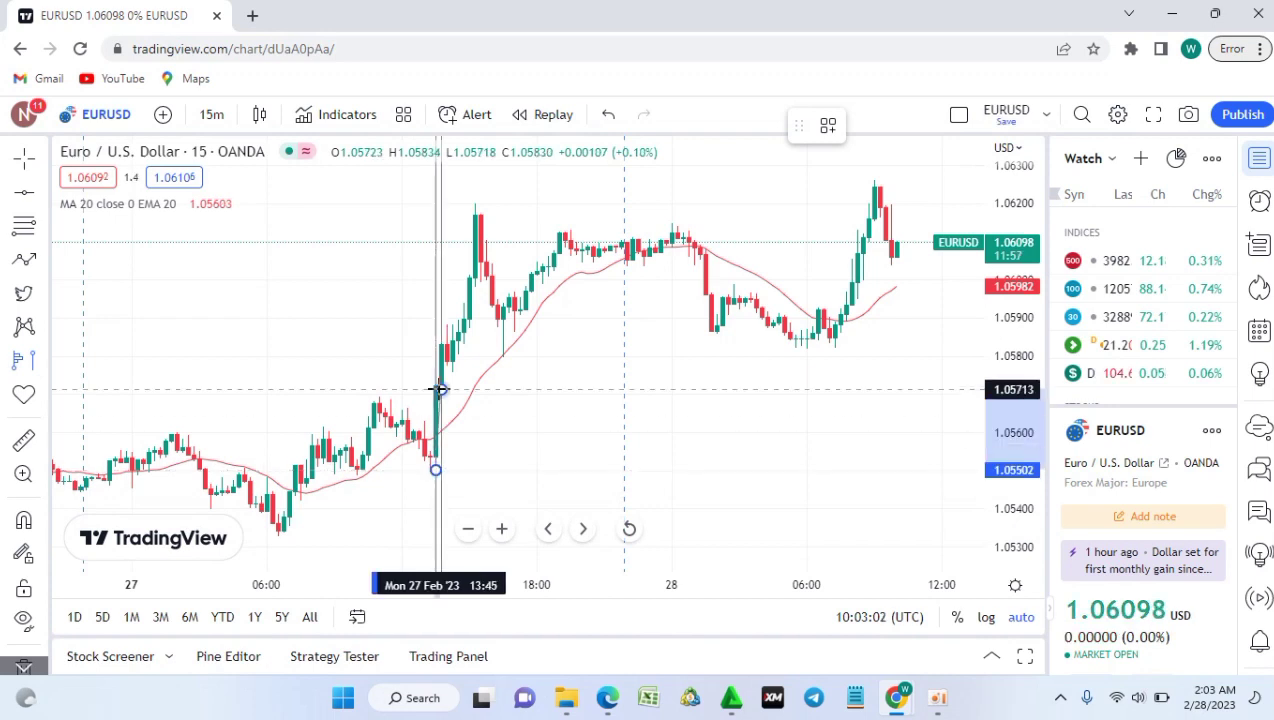
click(480, 206)
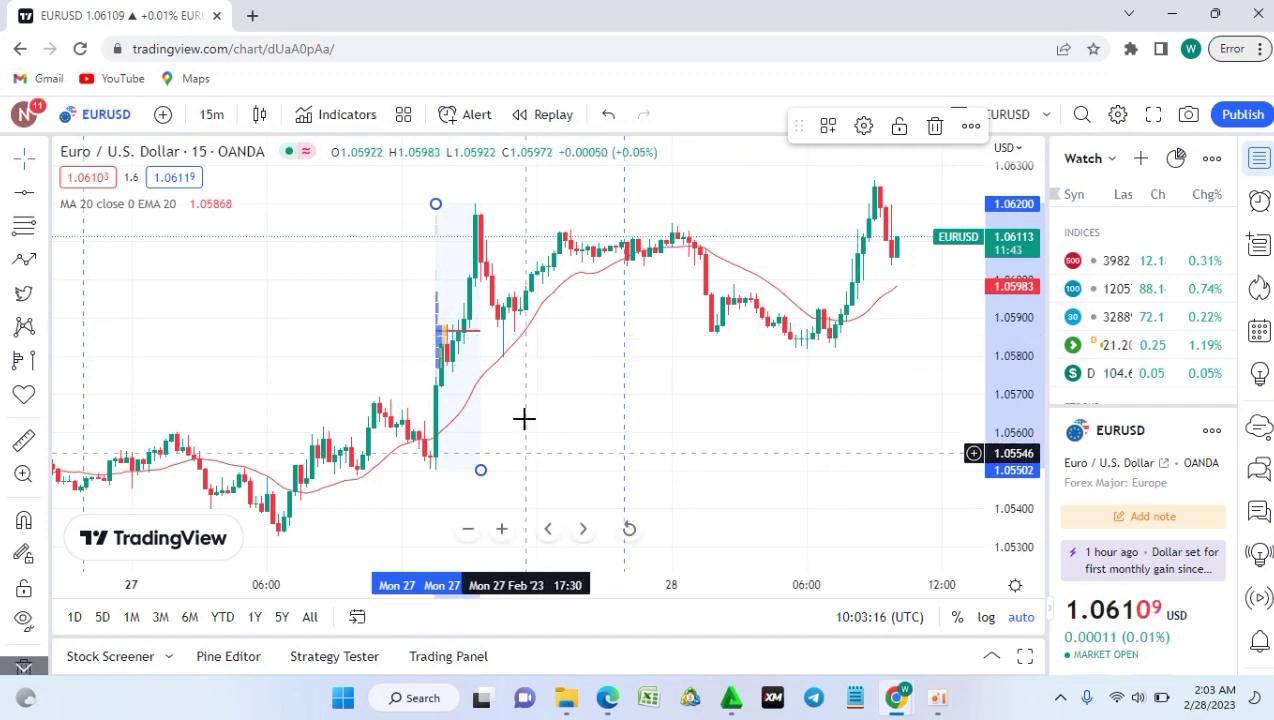
- Draw a thin rectangle between about 1.05883 and 1.05856, starting at 14:15 on 27 Feb, and extend it to about 13:30 on 28 Feb
click(42, 264)
click(66, 309)
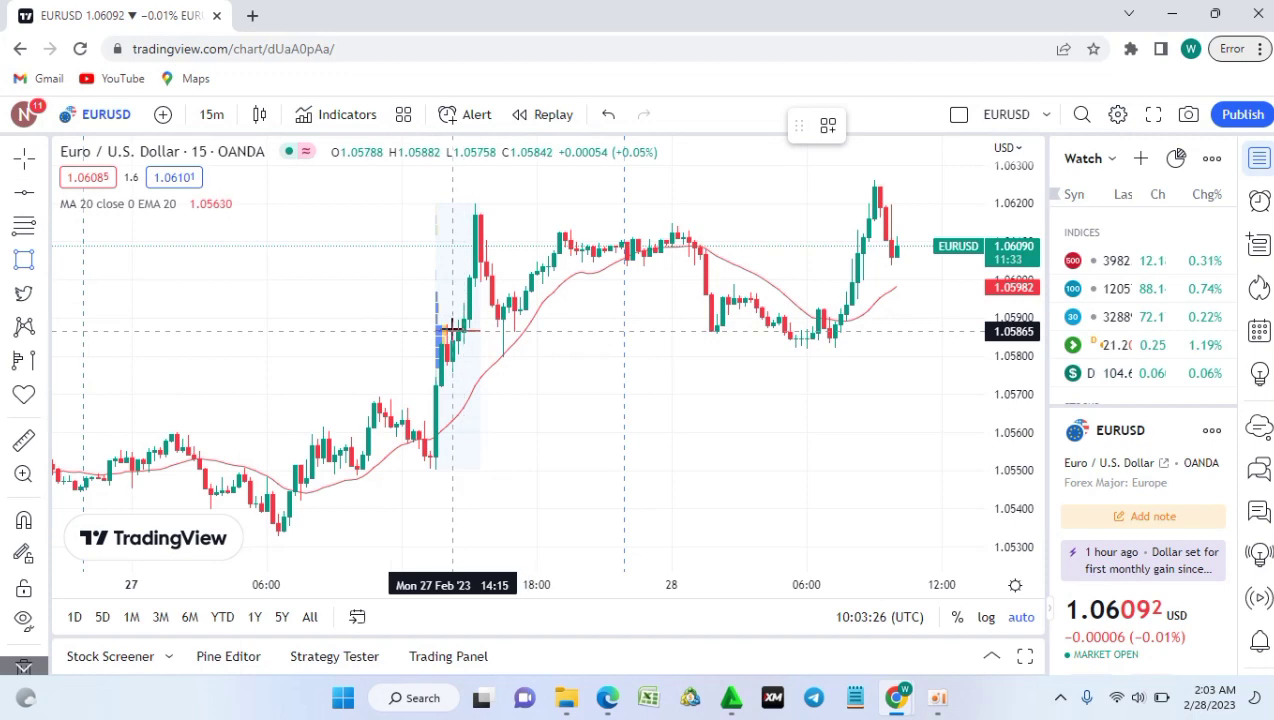
click(452, 326)
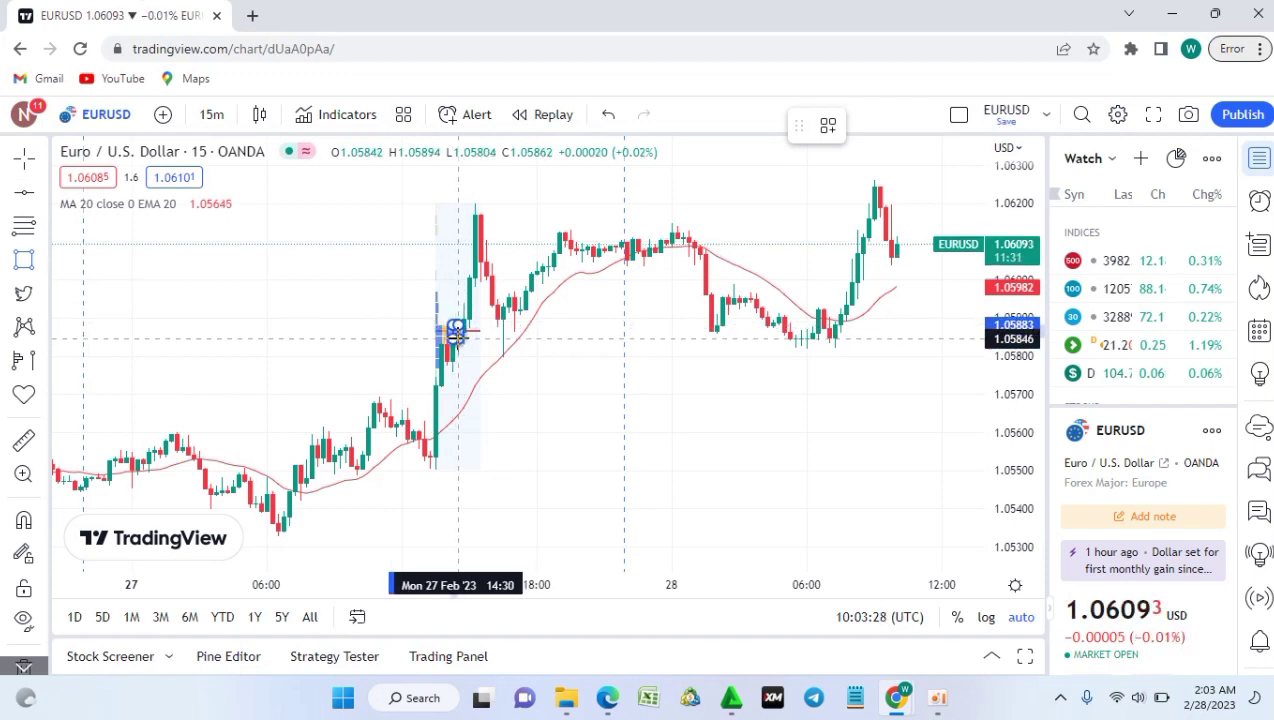
click(700, 330)
mouse_move(716, 338)
mouse_down()
mouse_move(890, 333)
mouse_move(964, 354)
mouse_move(984, 337)
mouse_move(890, 356)
mouse_move(983, 336)
mouse_move(920, 336)
mouse_move(976, 334)
mouse_up()
click(975, 335)
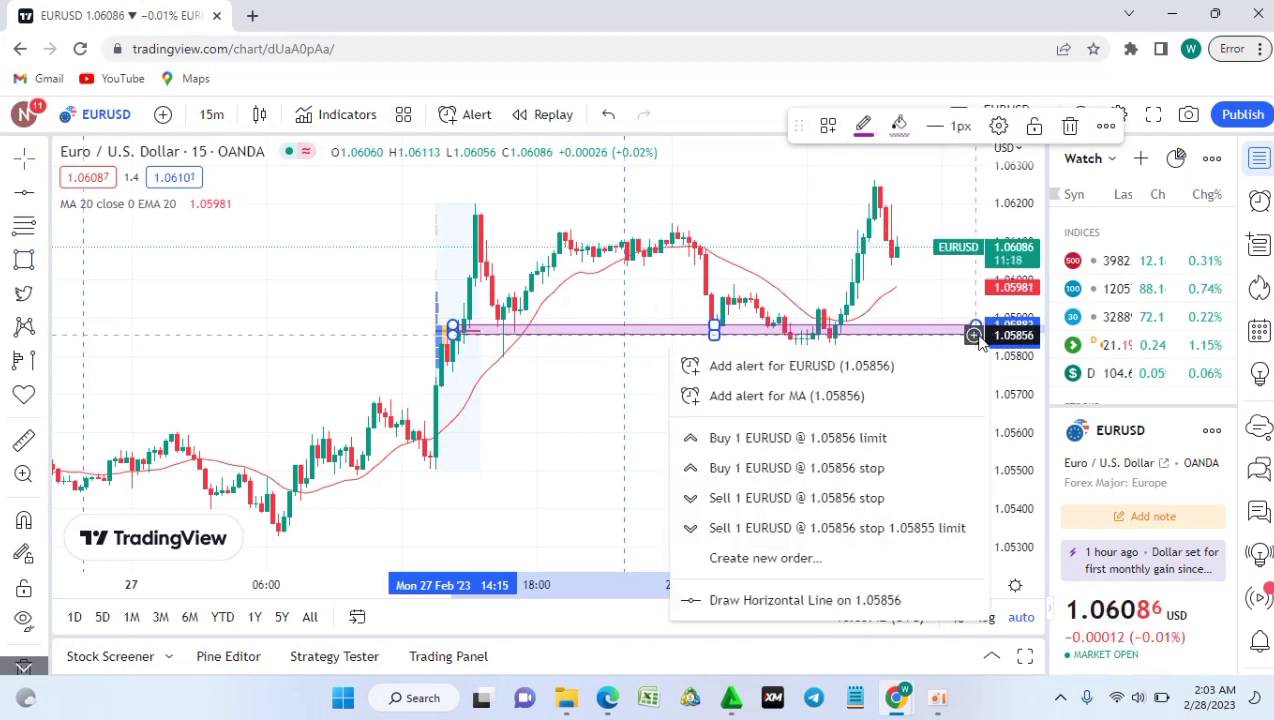
click(640, 381)
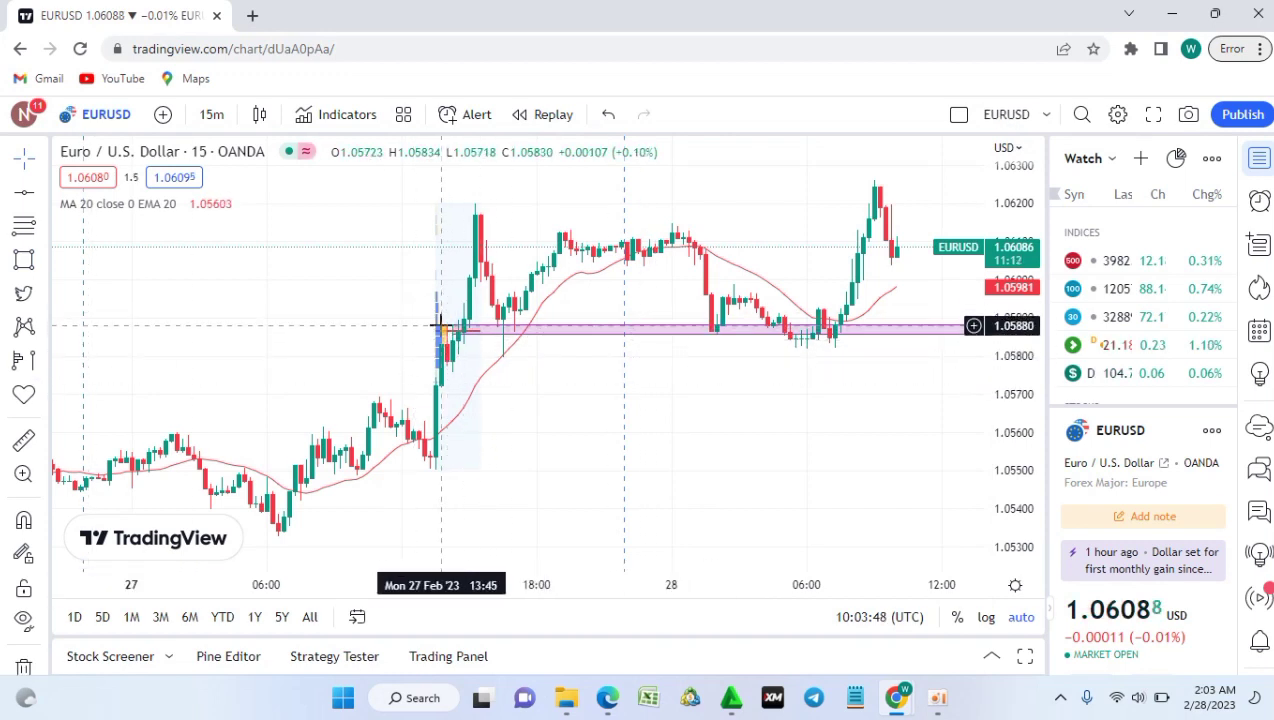
- Delete the fixed range volume profile and the thin rectangle from the chart
click(436, 206)
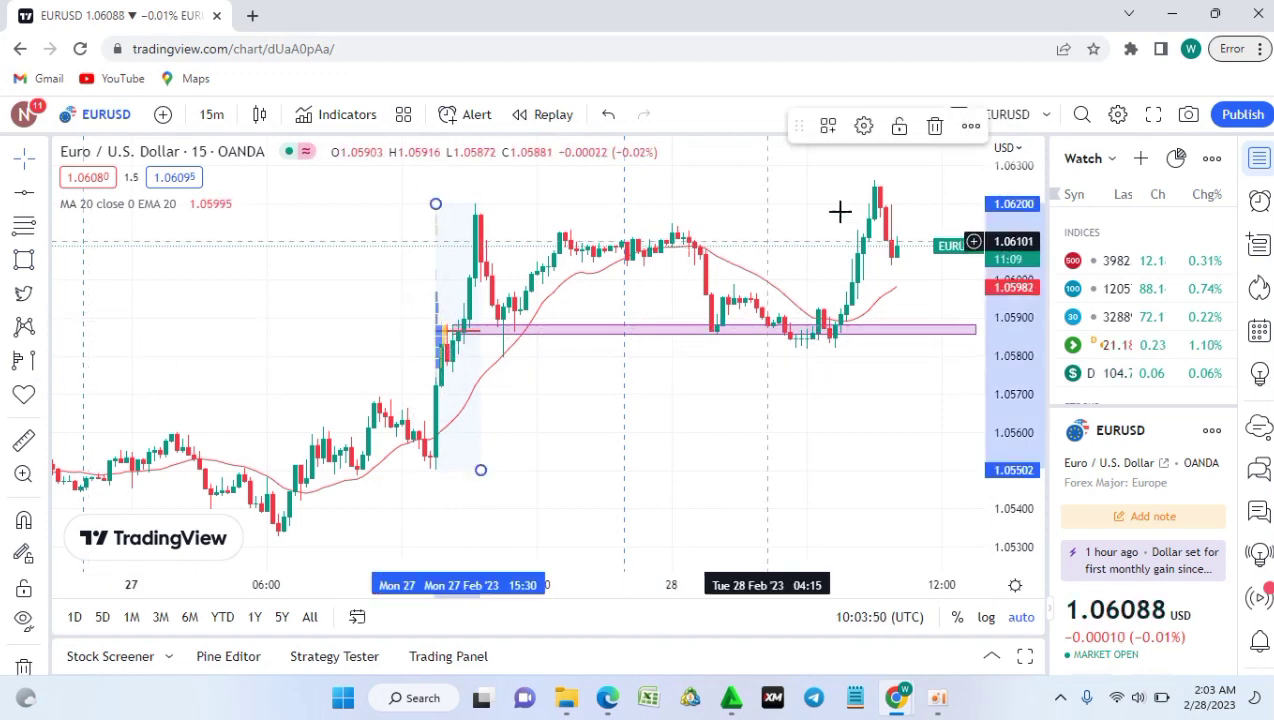
click(936, 132)
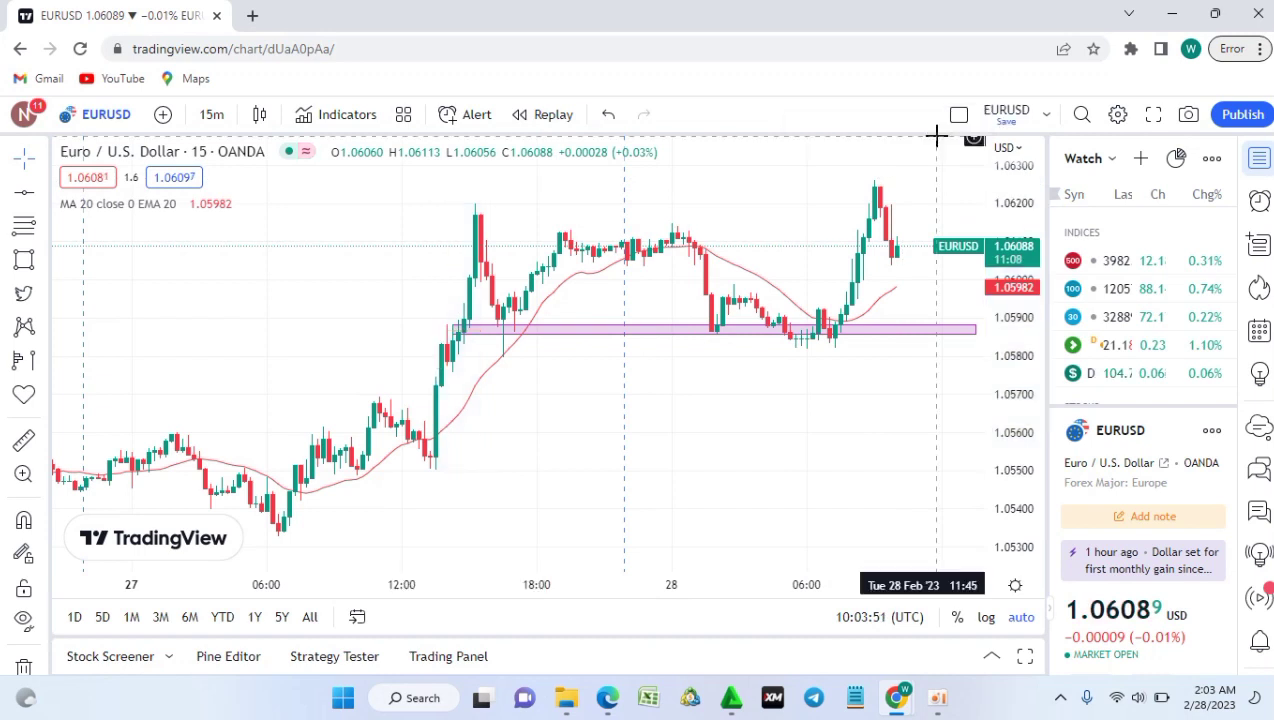
click(758, 340)
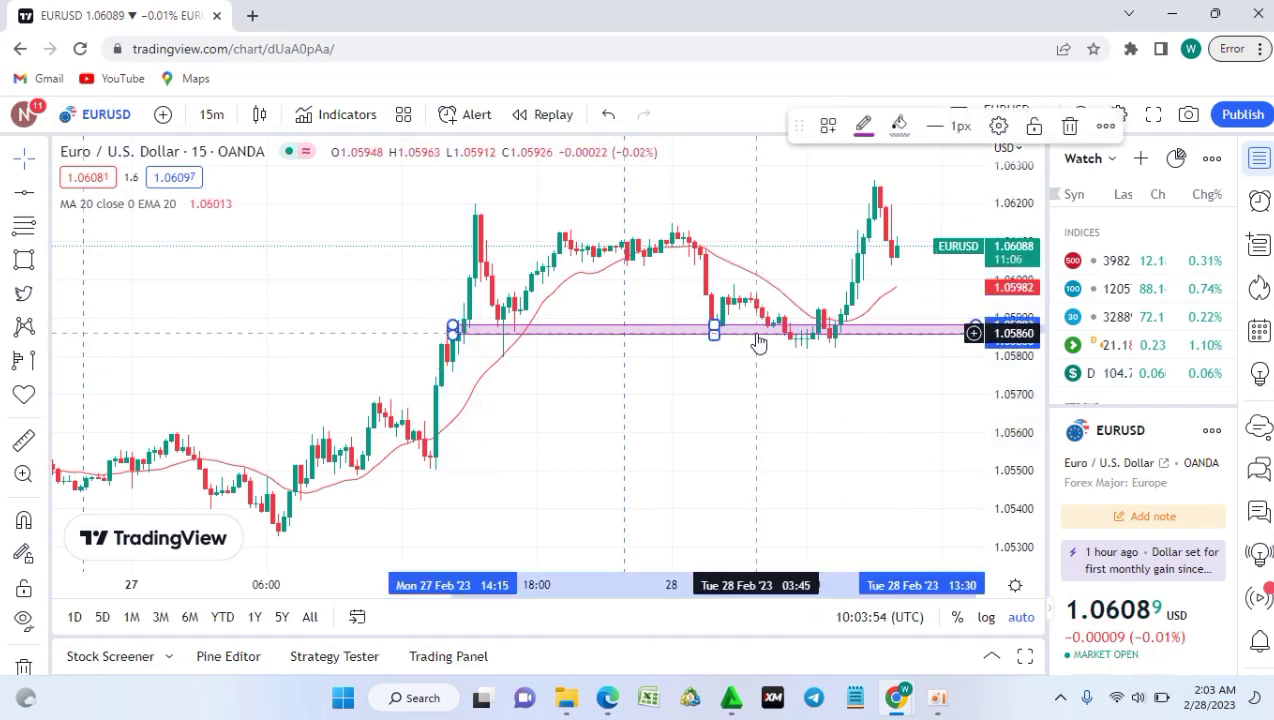
click(1071, 126)
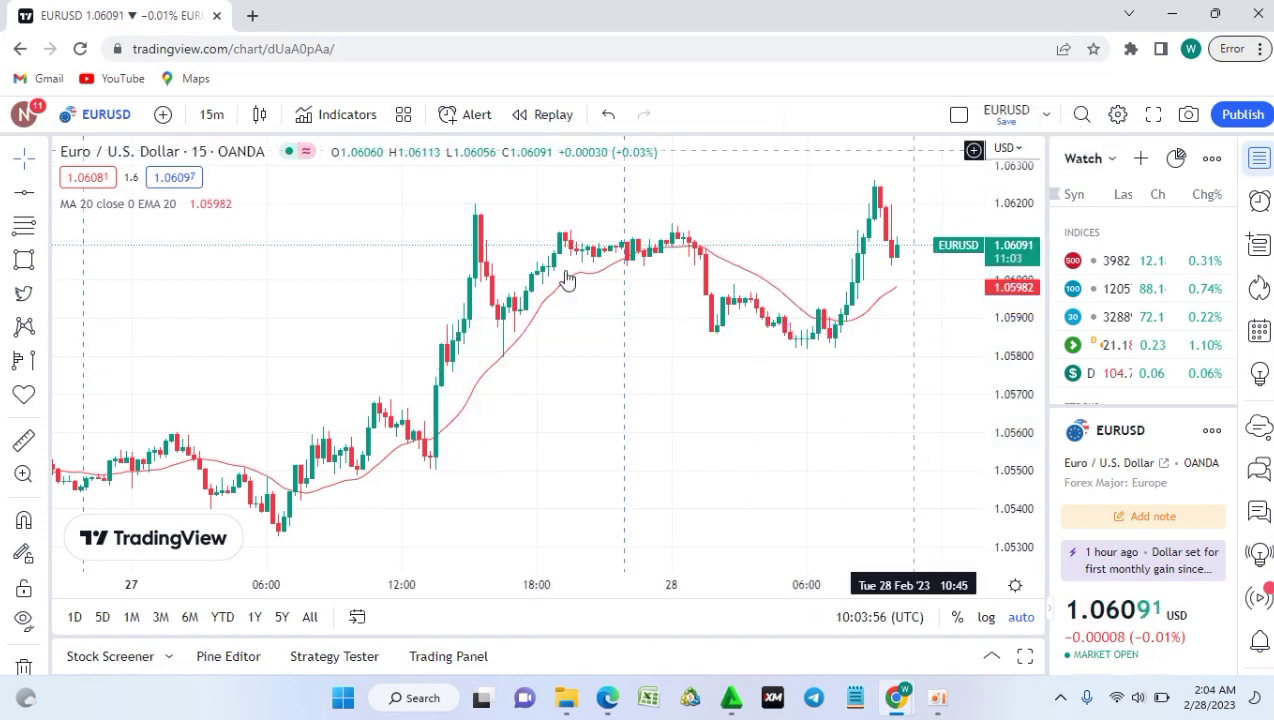
- Place a thumbs-up icon below the candles around midnight on 28 Feb and move it above the candles near 05:00
click(43, 398)
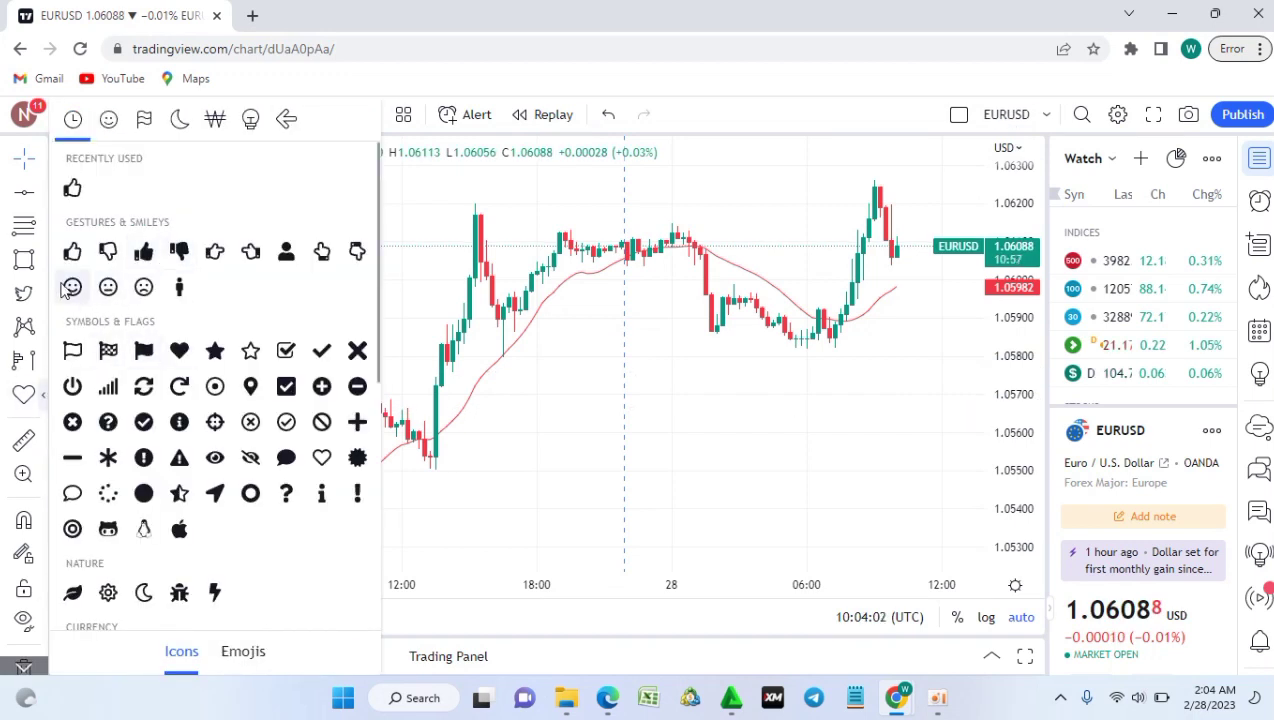
click(71, 254)
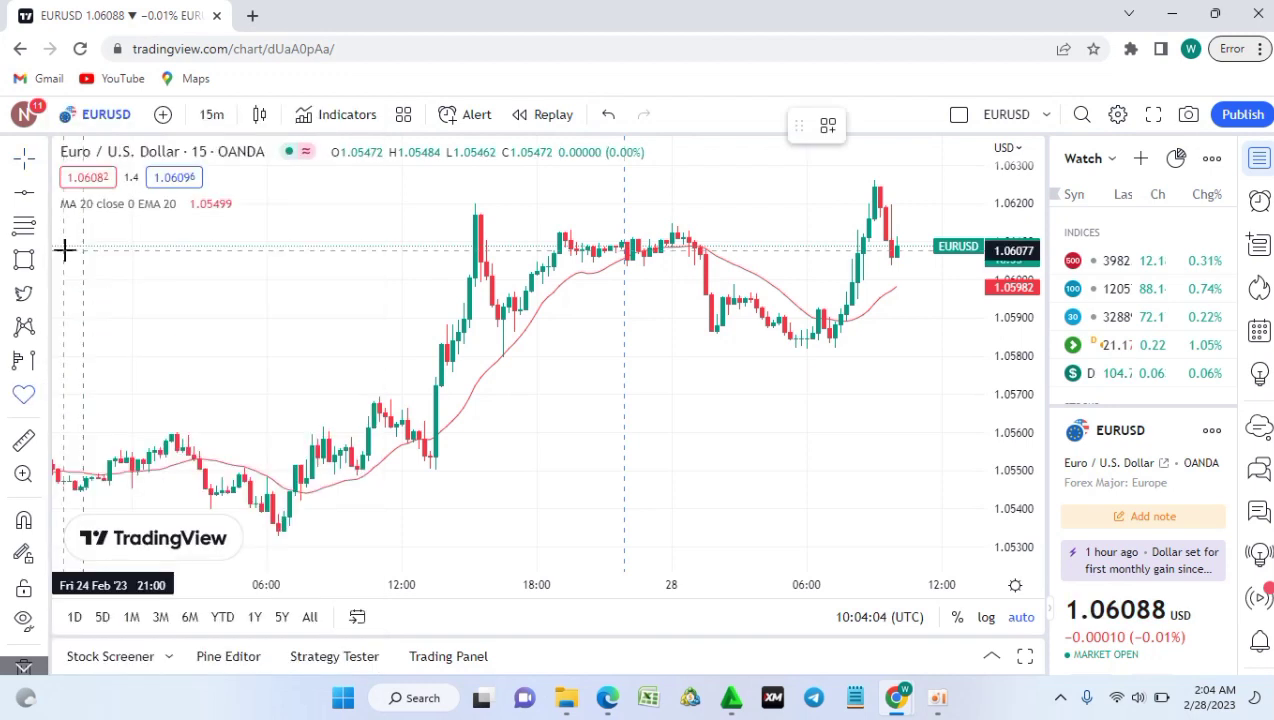
click(659, 345)
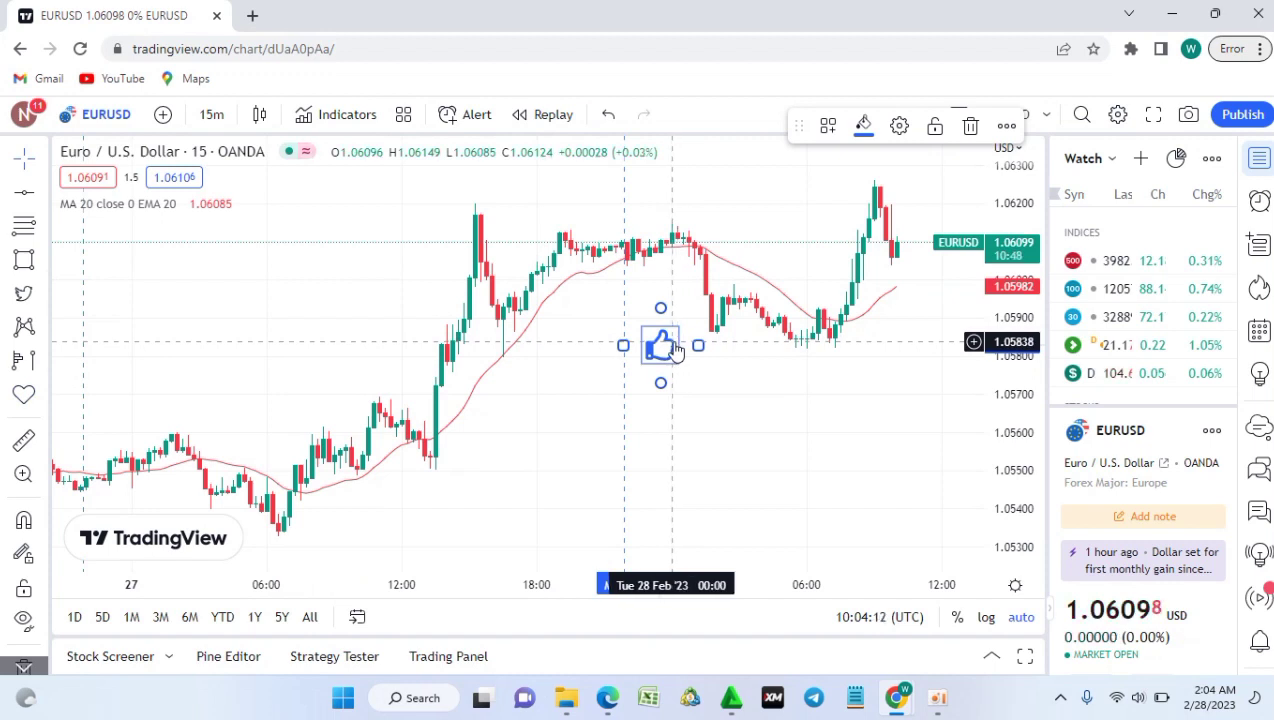
mouse_move(676, 350)
mouse_down()
mouse_move(784, 338)
mouse_move(764, 349)
mouse_move(818, 352)
mouse_move(800, 257)
mouse_up()
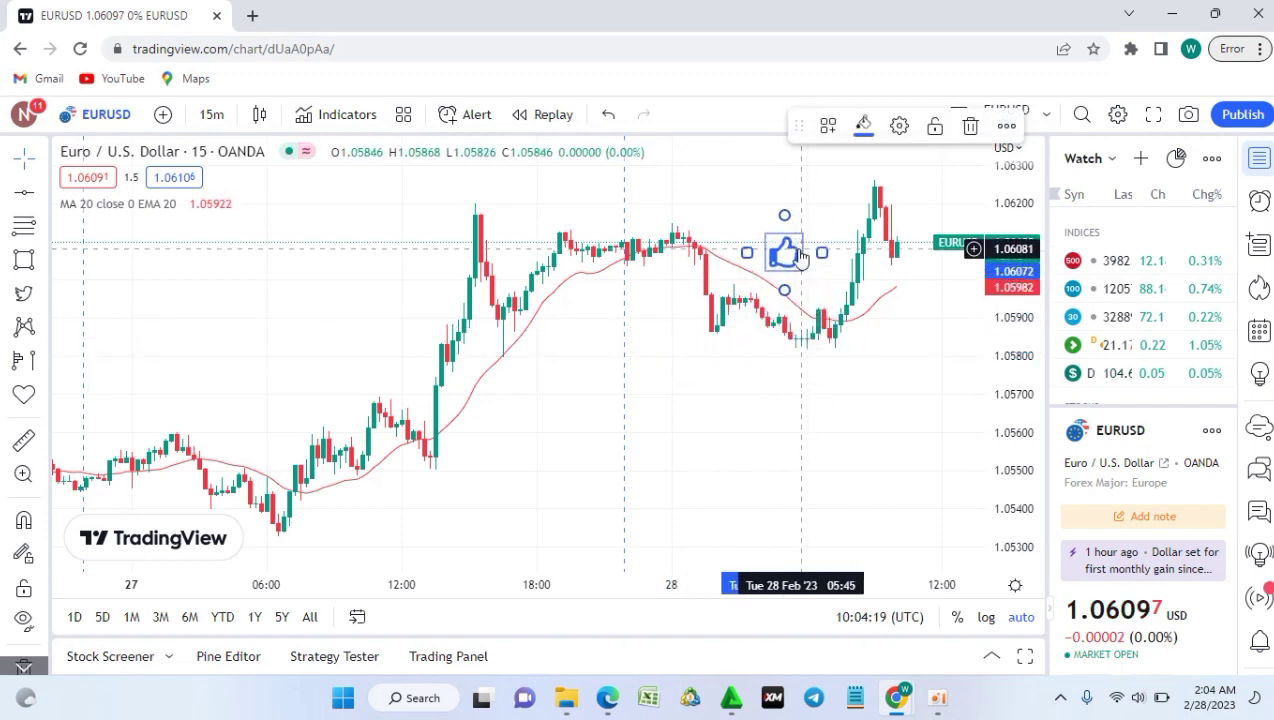
- Delete the thumbs-up icon from the chart
click(975, 138)
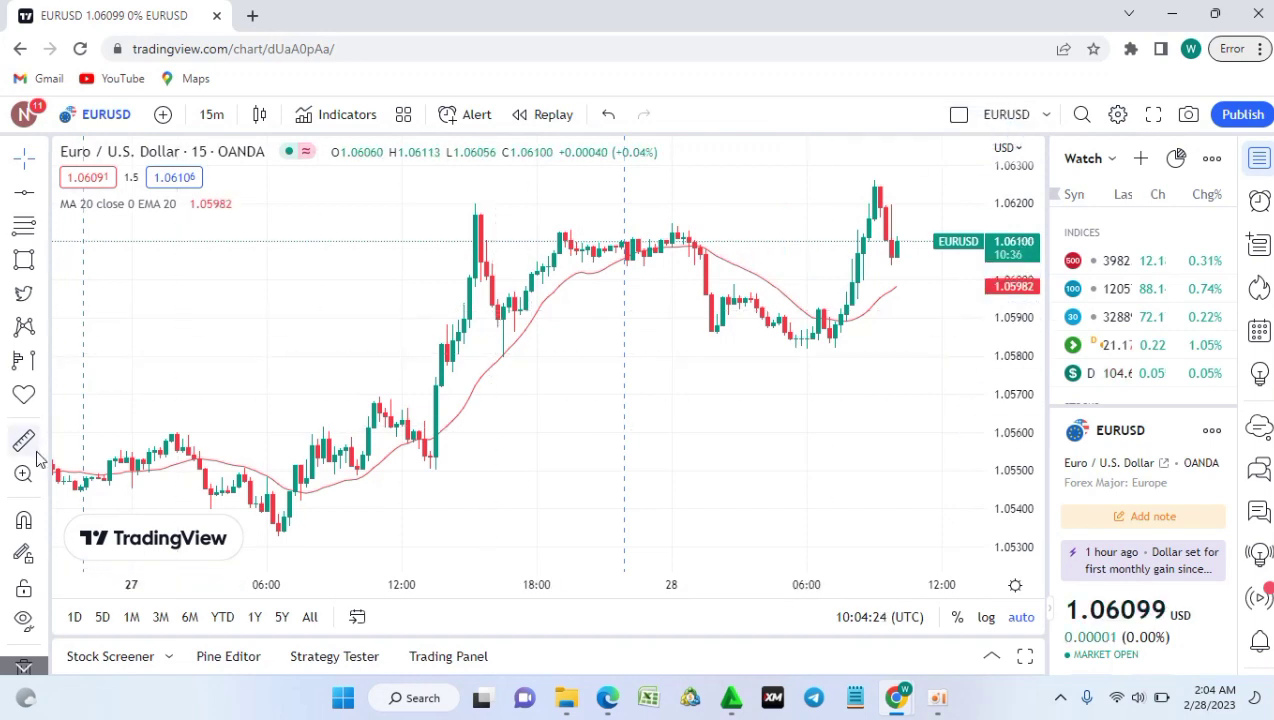
click(25, 668)
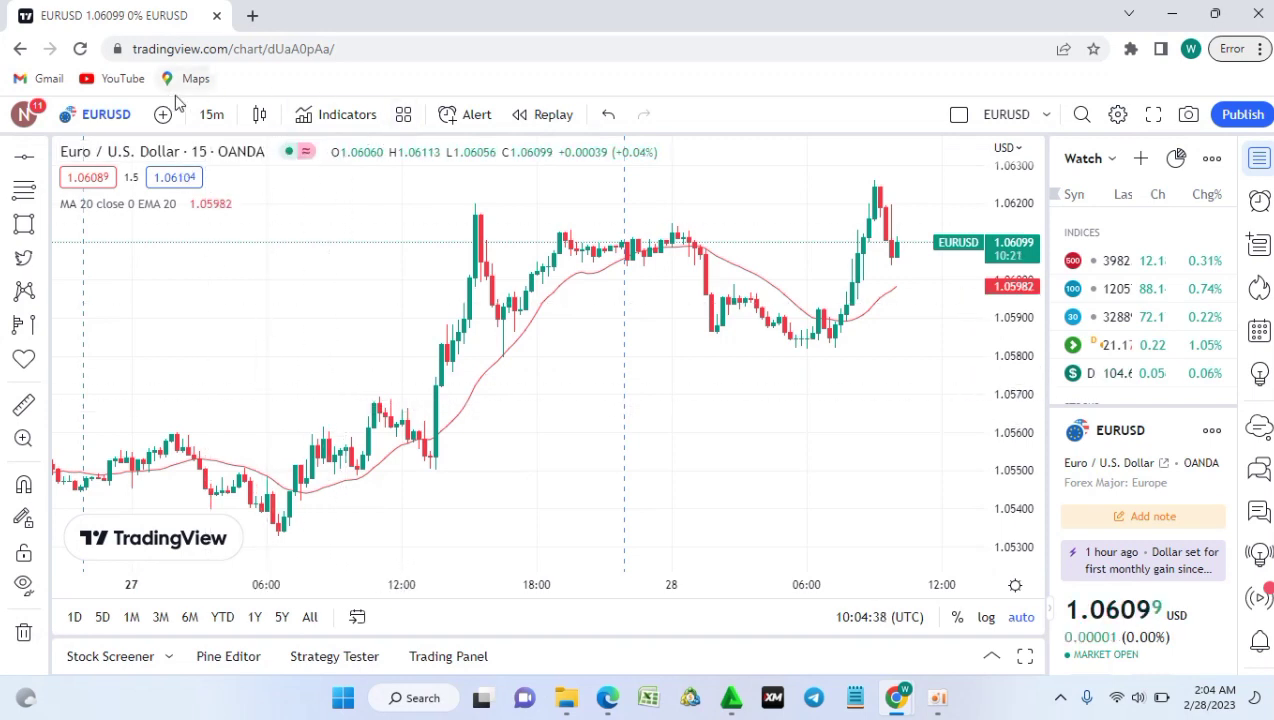
- Search the chart symbols for XAUUSD
click(100, 114)
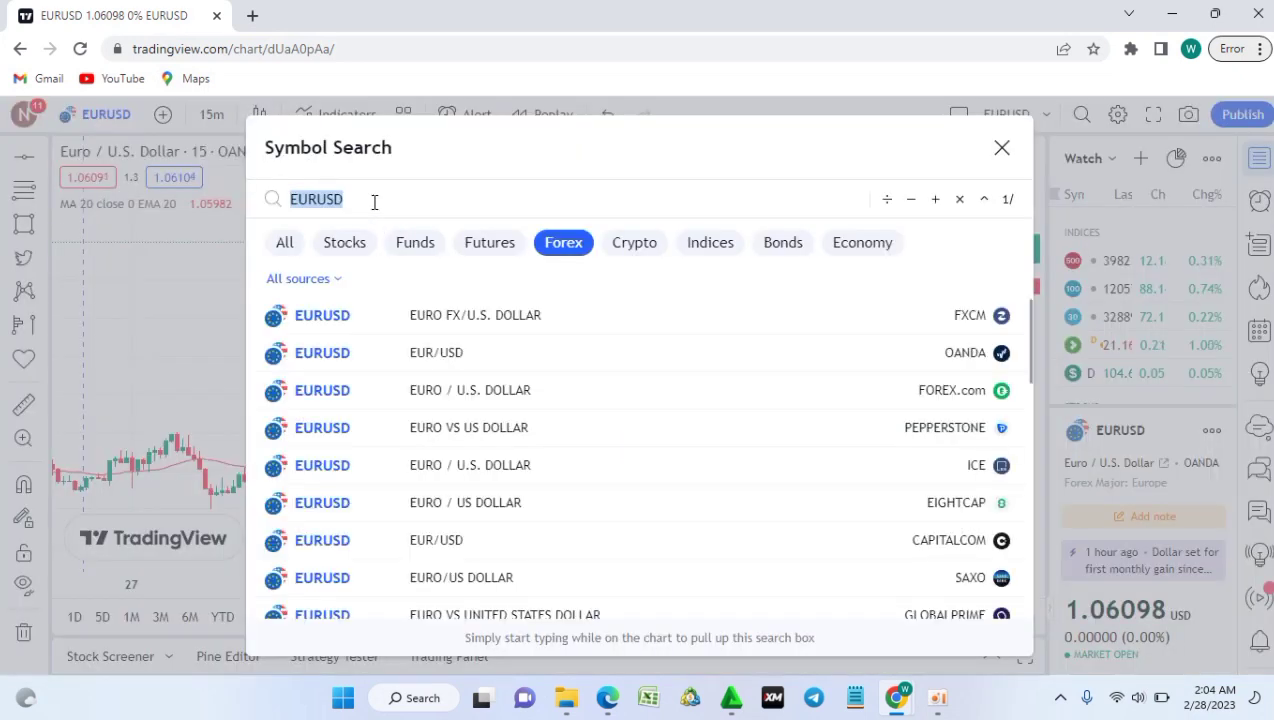
text(XAU)
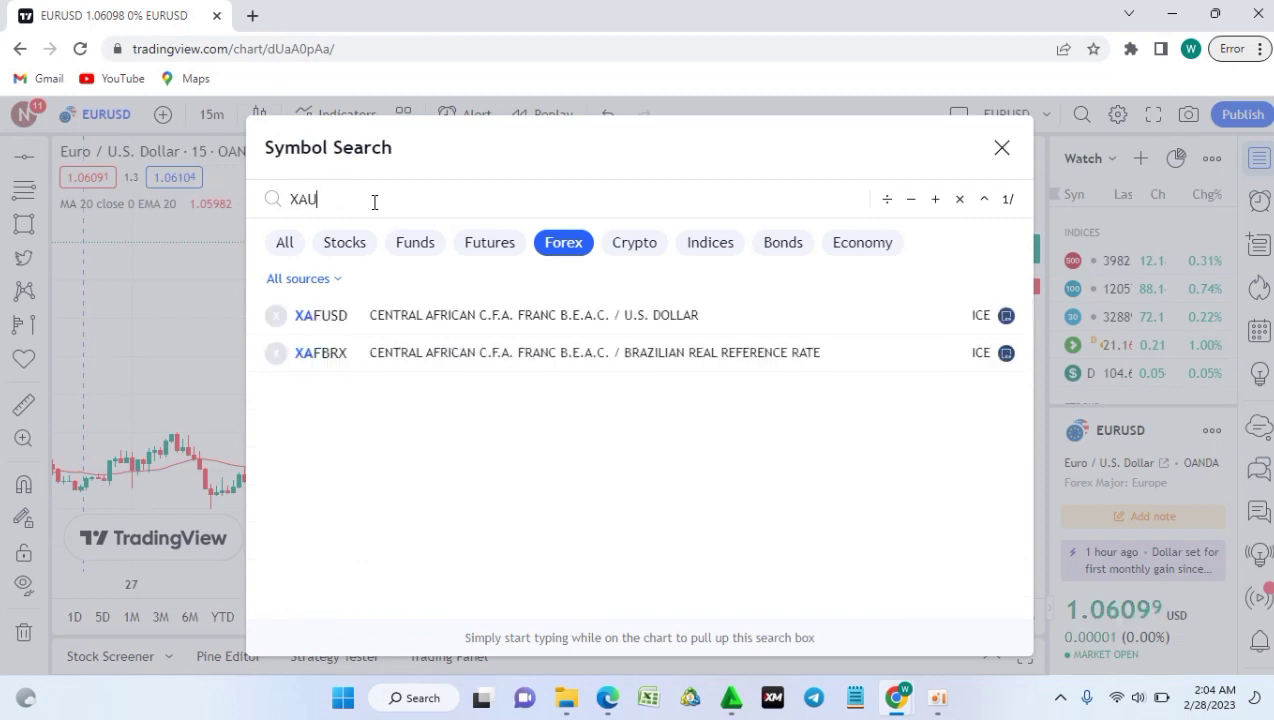
text(USD)
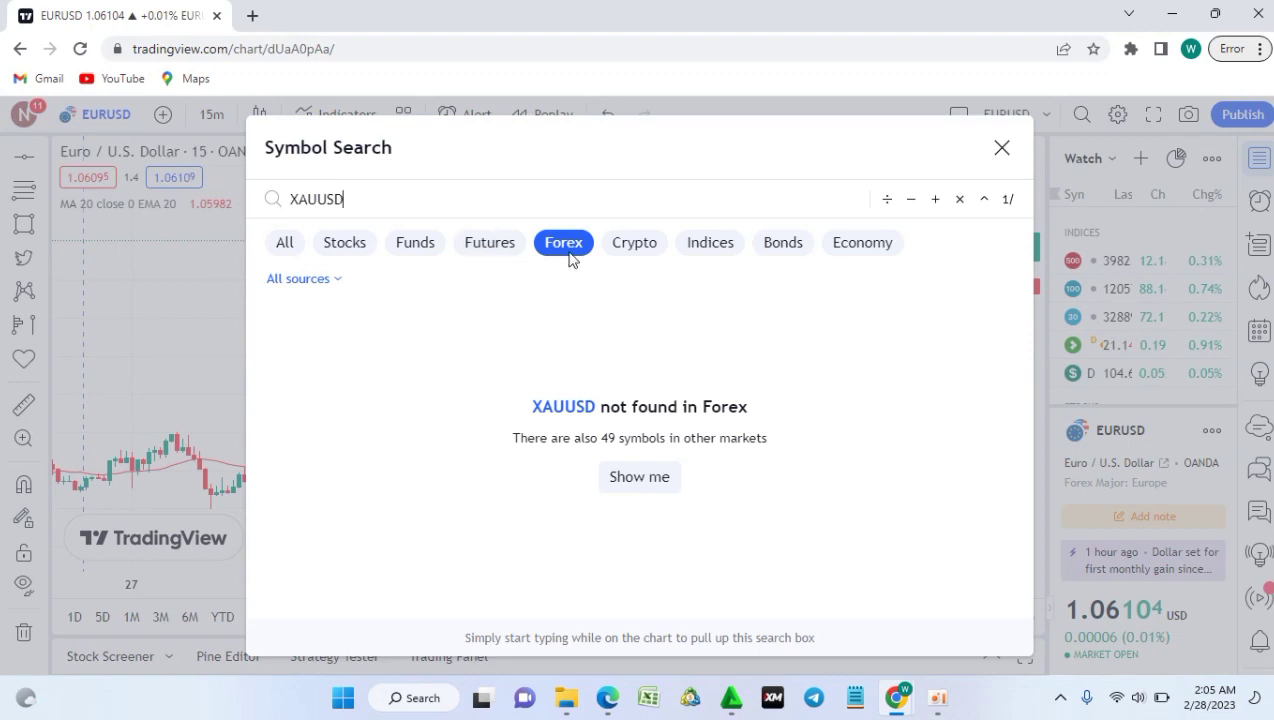
- Examine the XAUUSD search results in the Economy, Bonds, Indices, Crypto, Futures and Funds markets
click(876, 251)
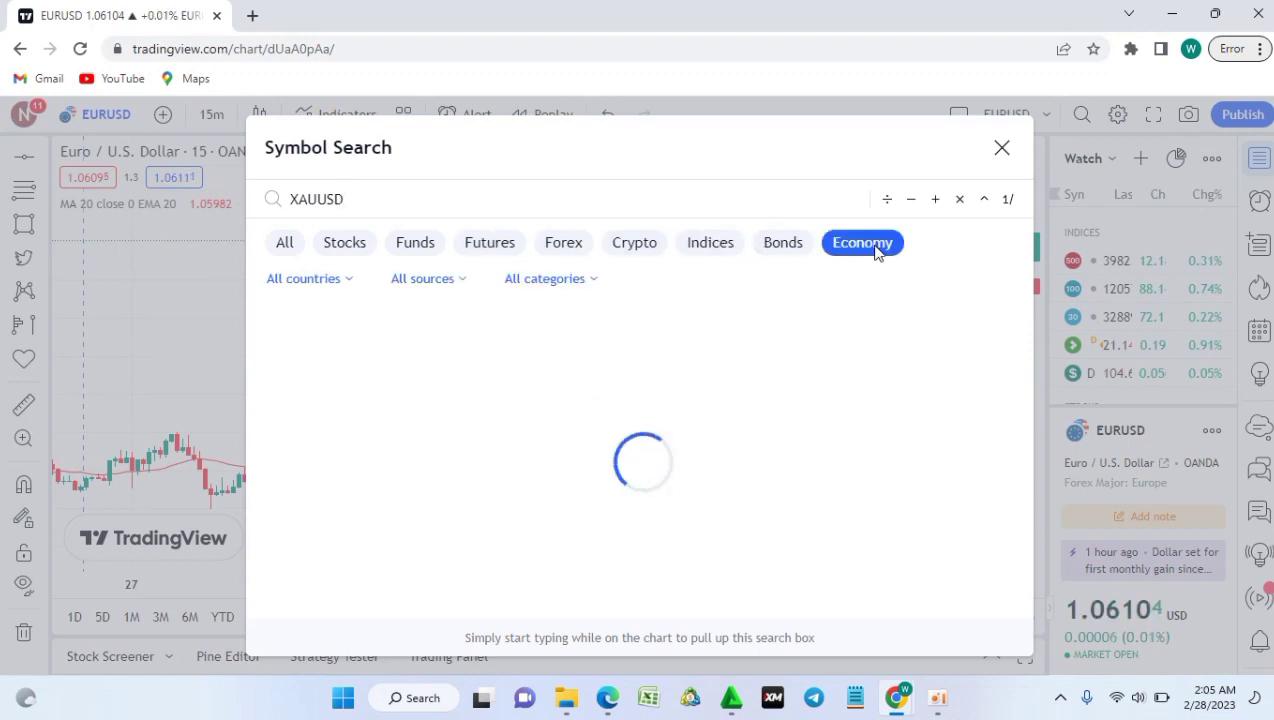
click(785, 245)
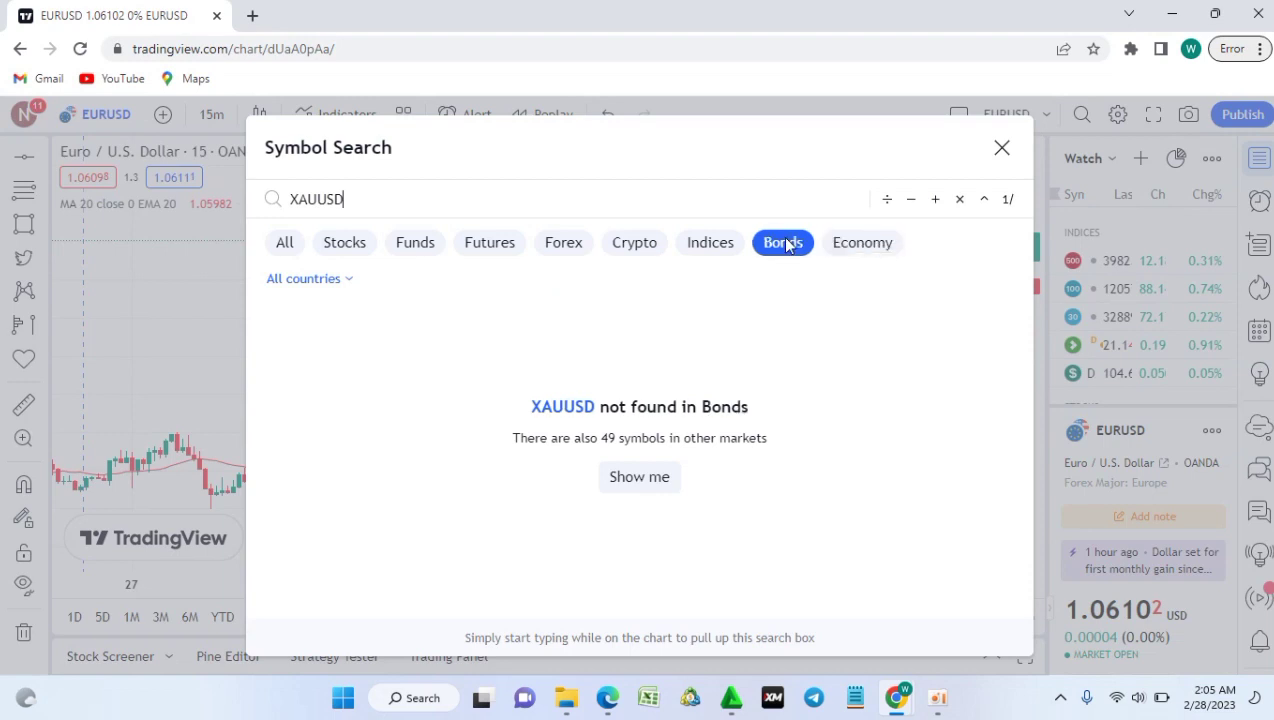
click(733, 244)
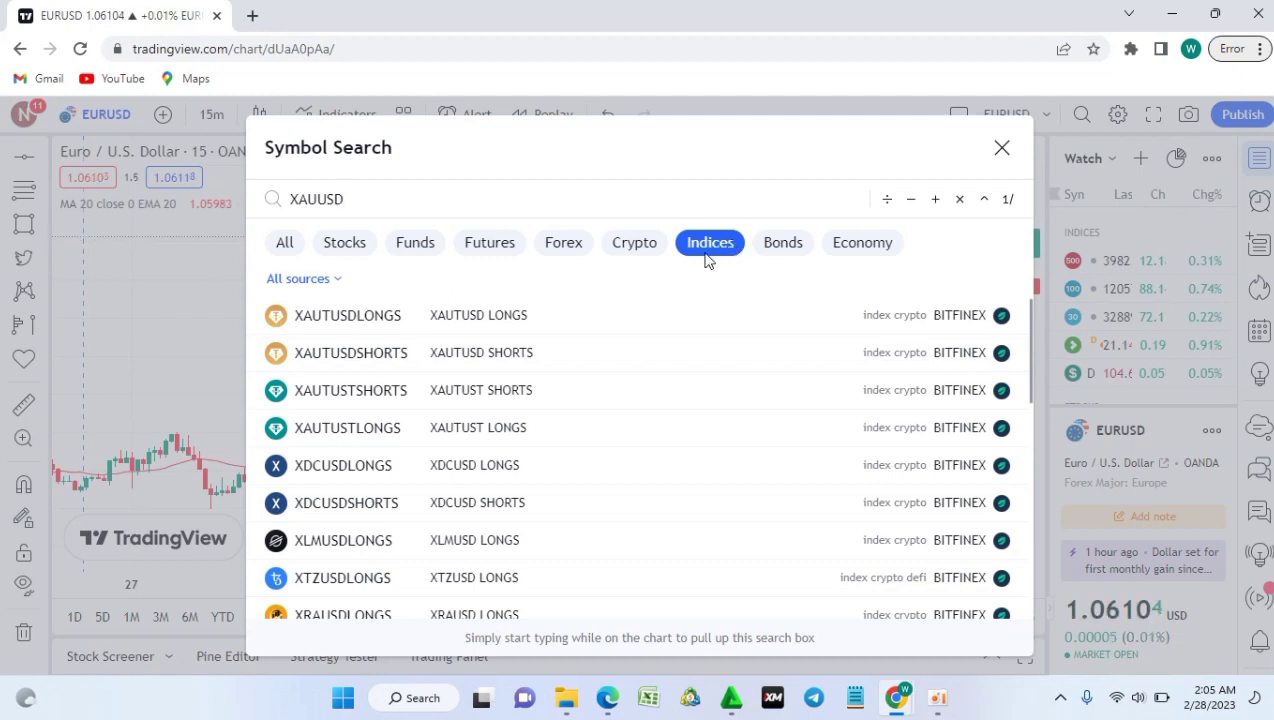
click(645, 251)
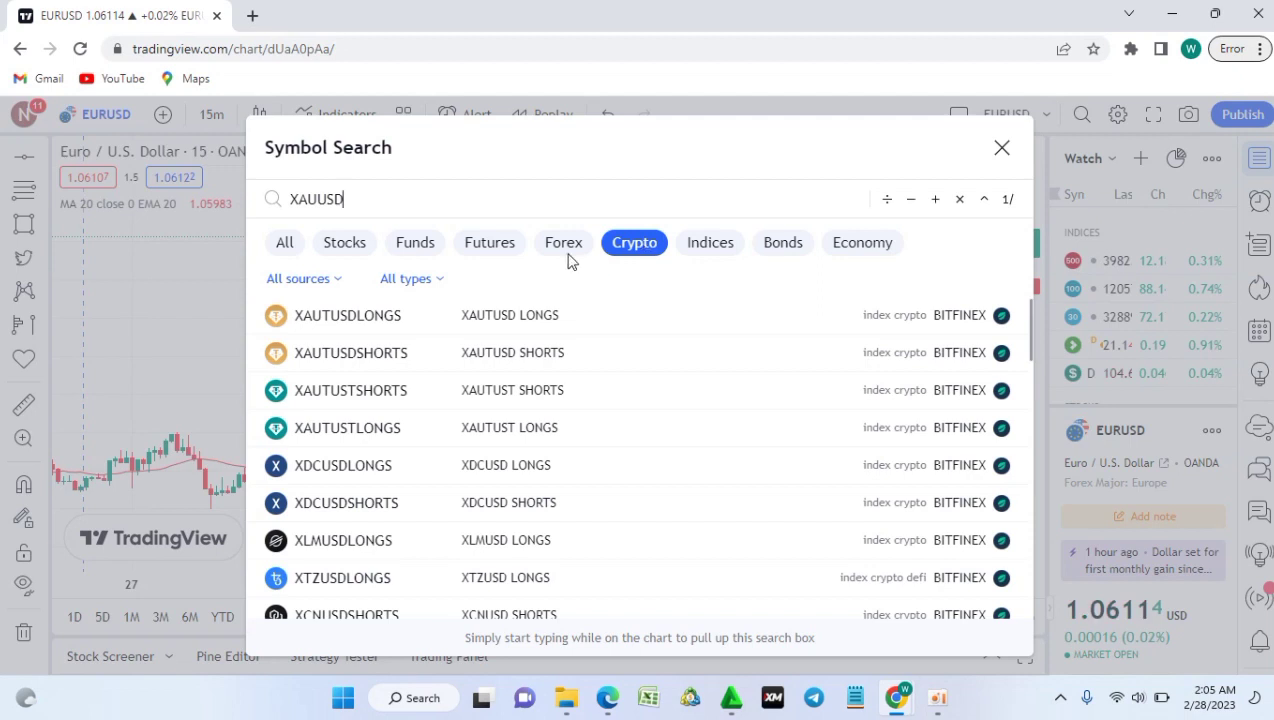
click(500, 245)
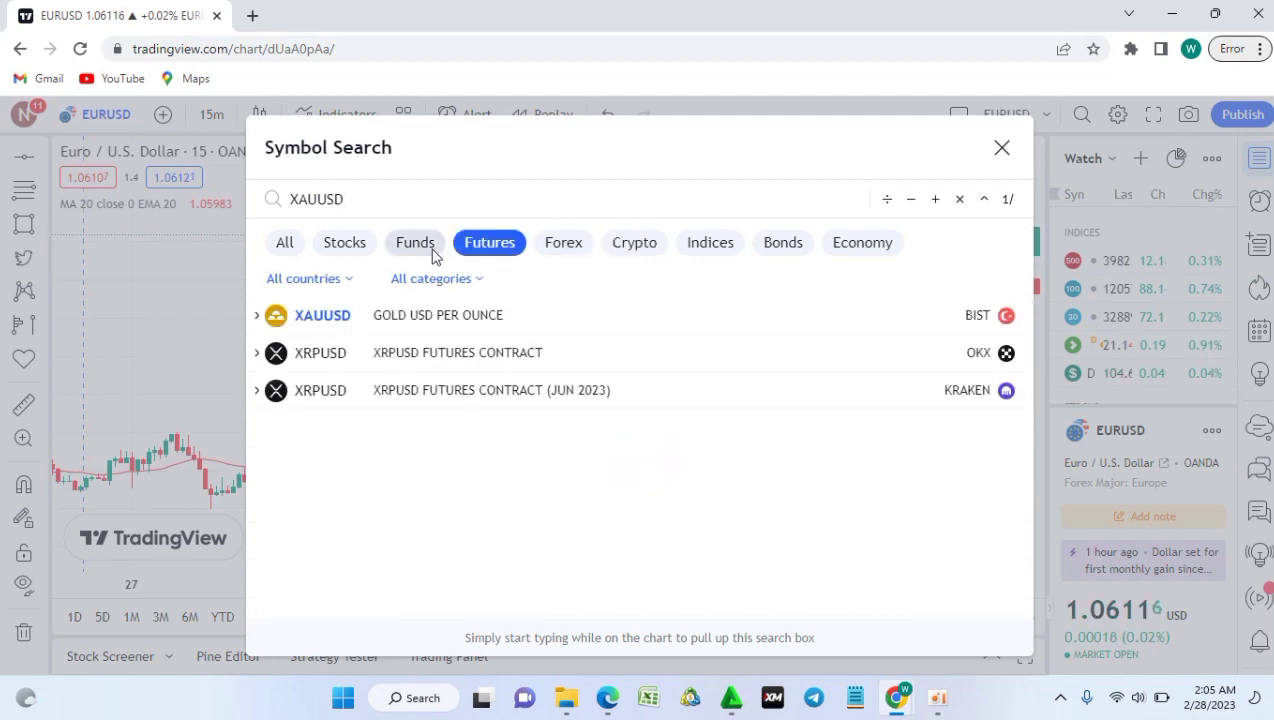
click(434, 252)
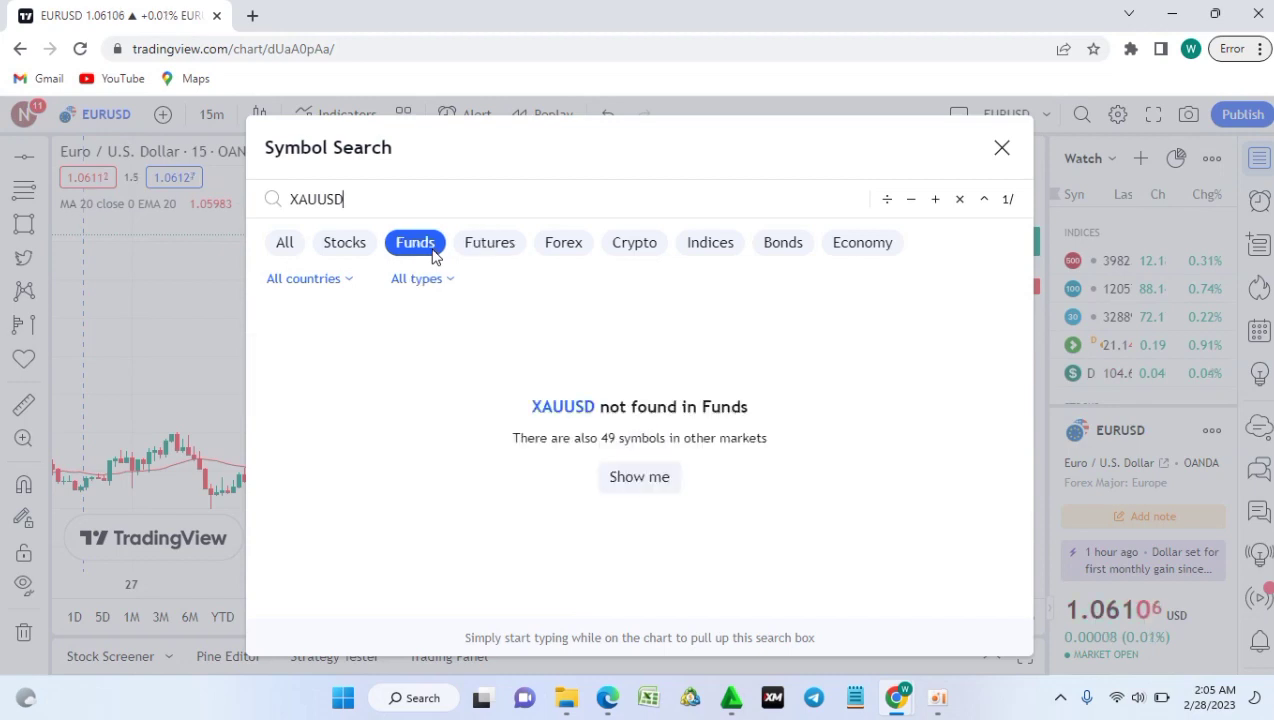
- List the XAUUSD results from all markets and load the OANDA gold symbol on the chart
click(284, 243)
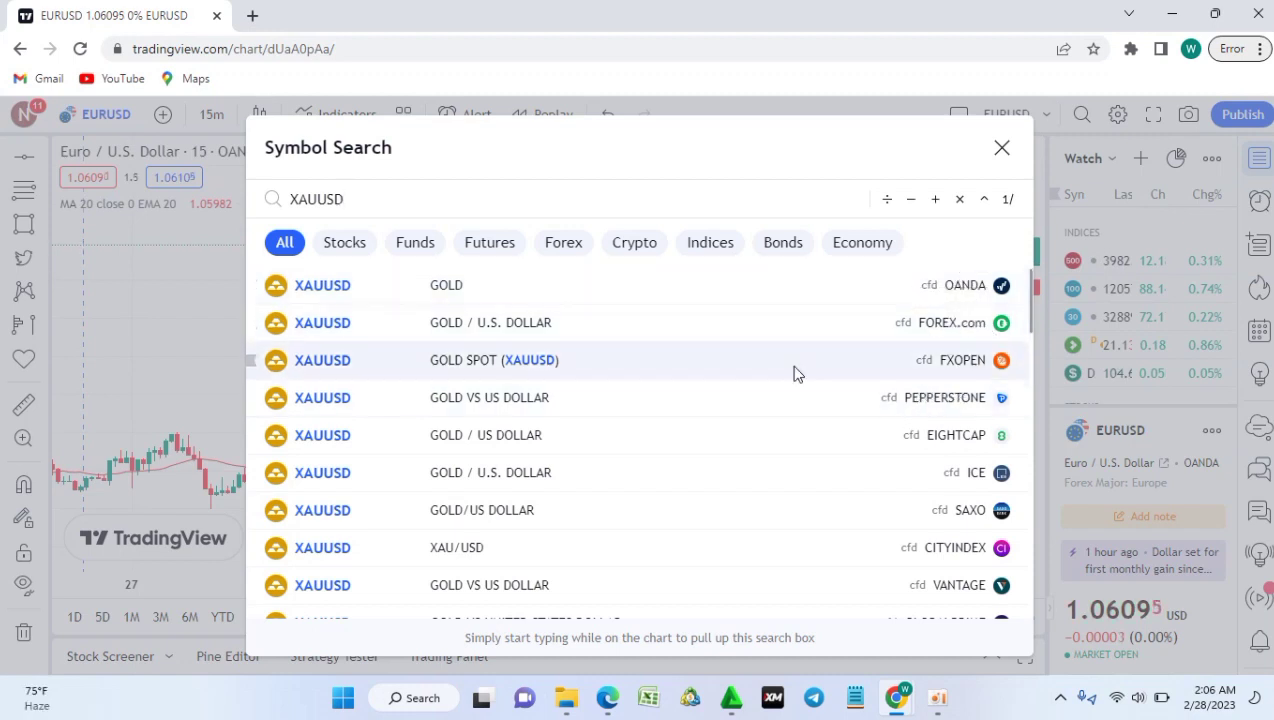
click(406, 292)
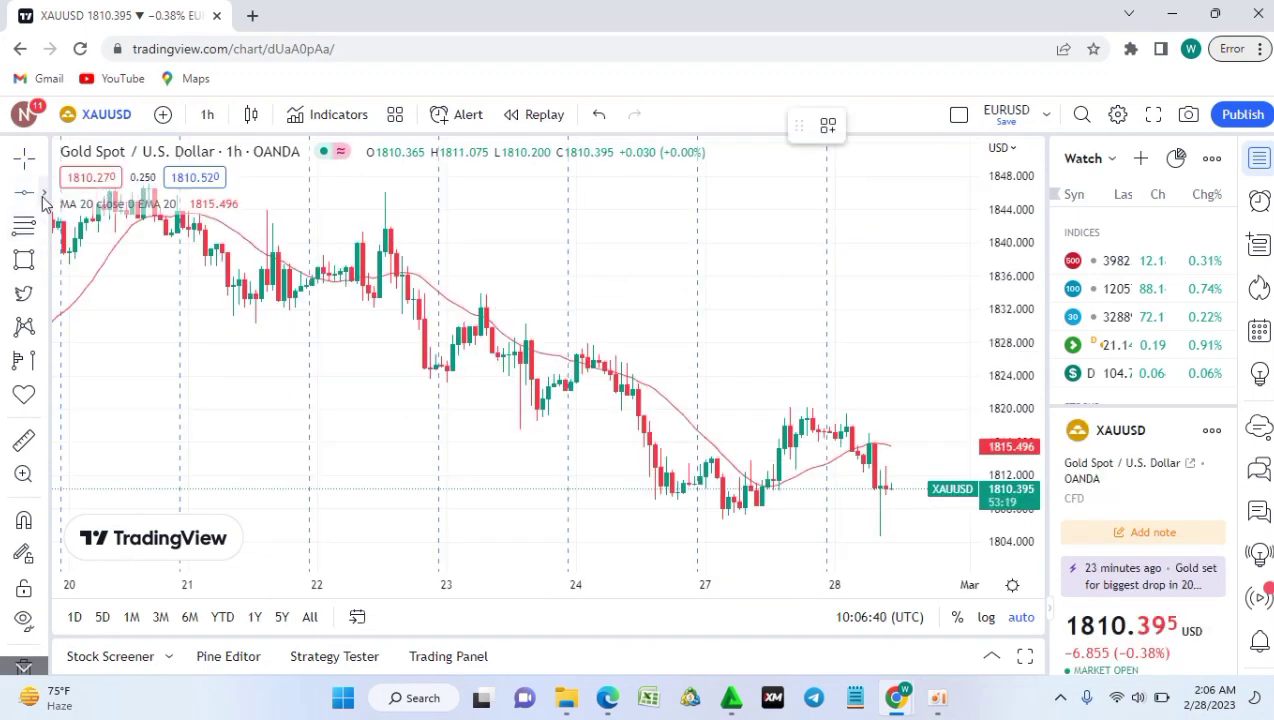
- Draw a trend line under the gold lows at about 1806.8, extended from 18:00 on 24 Feb to 19:00 on 28 Feb
click(43, 193)
click(72, 130)
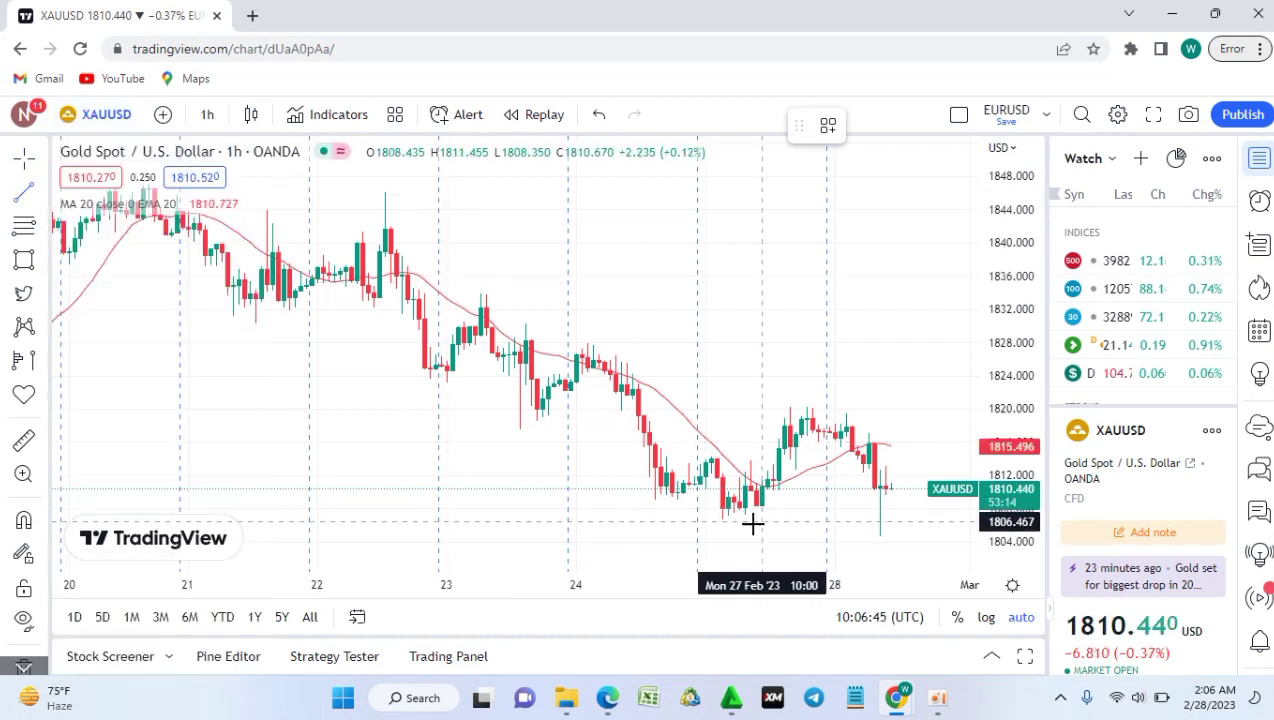
click(716, 520)
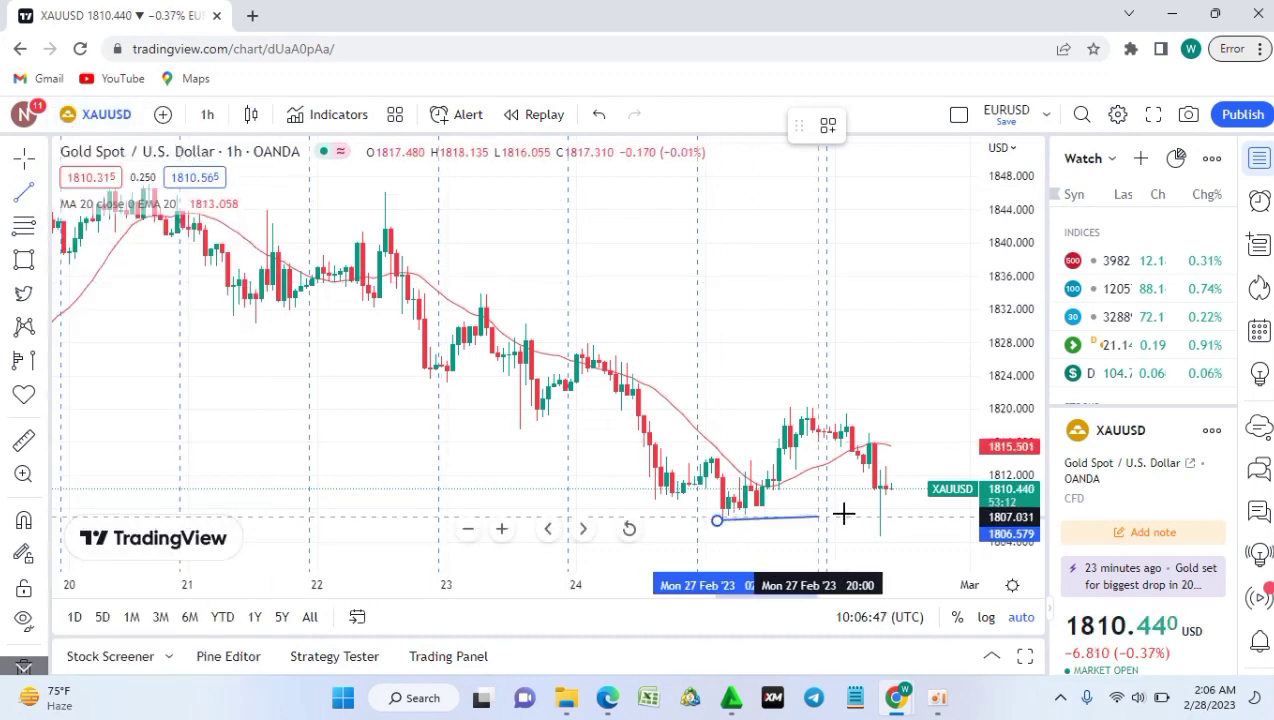
click(925, 520)
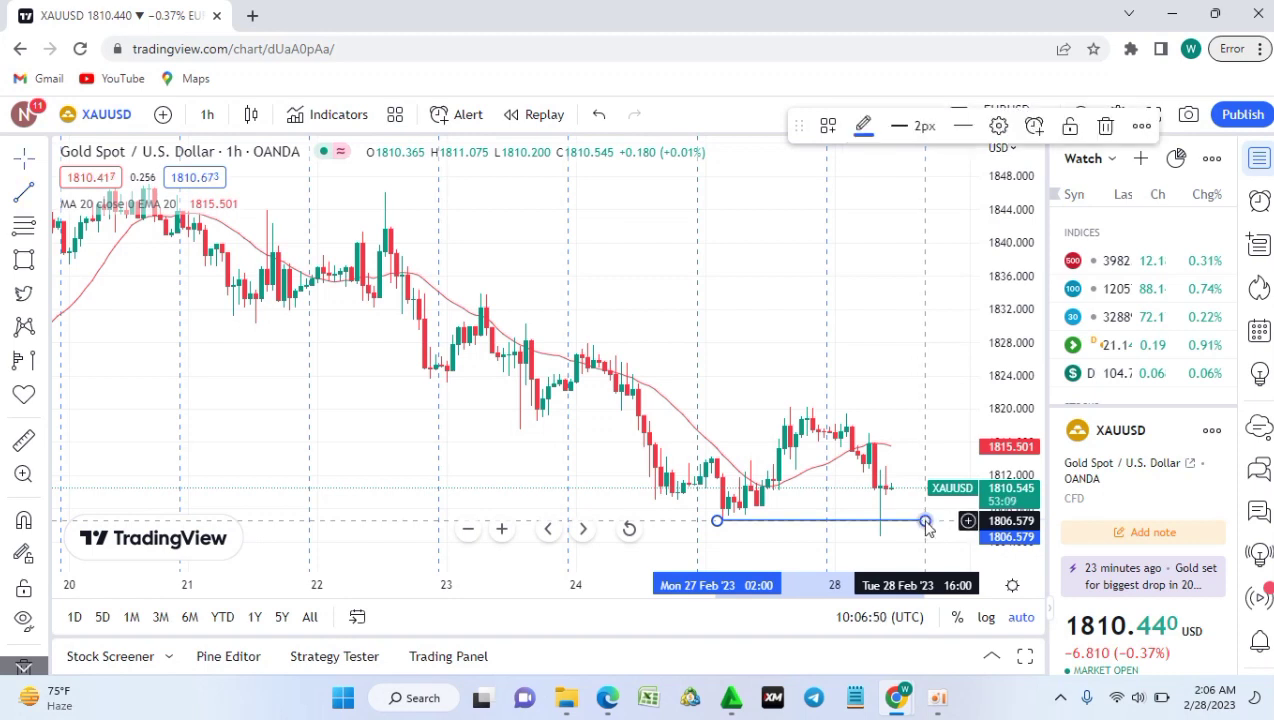
drag(716, 521, 678, 521)
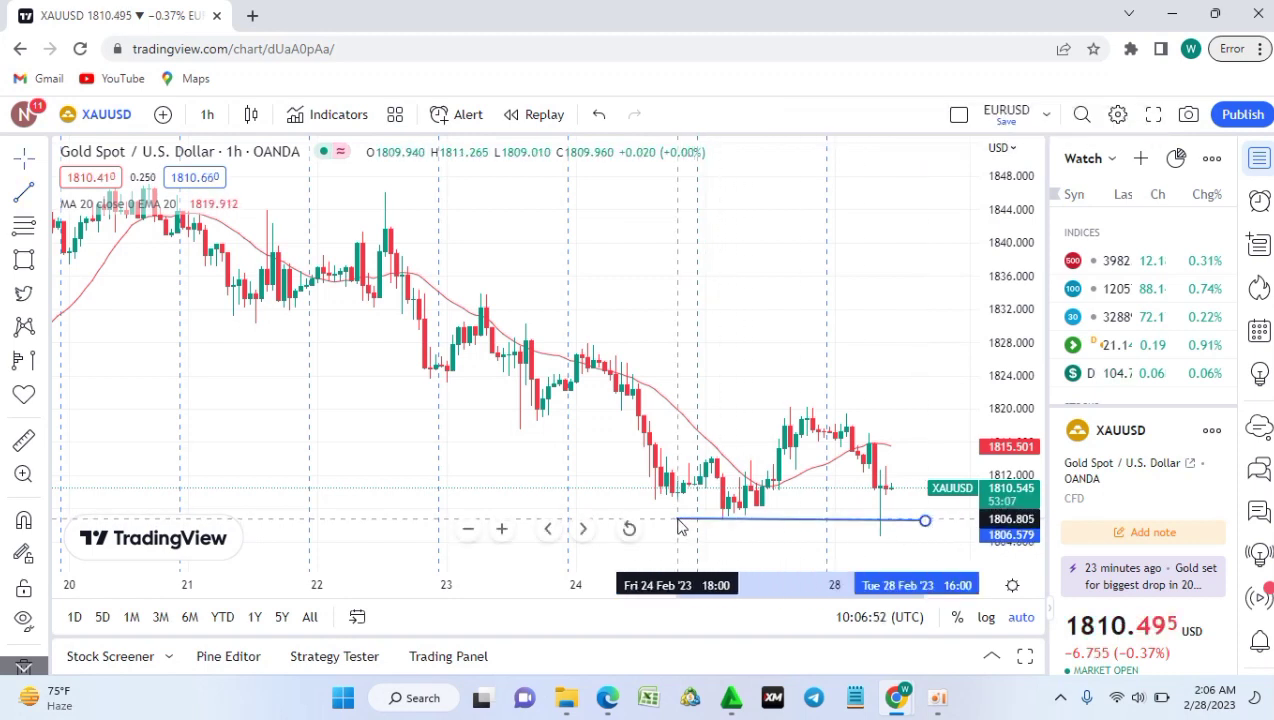
drag(926, 521, 942, 520)
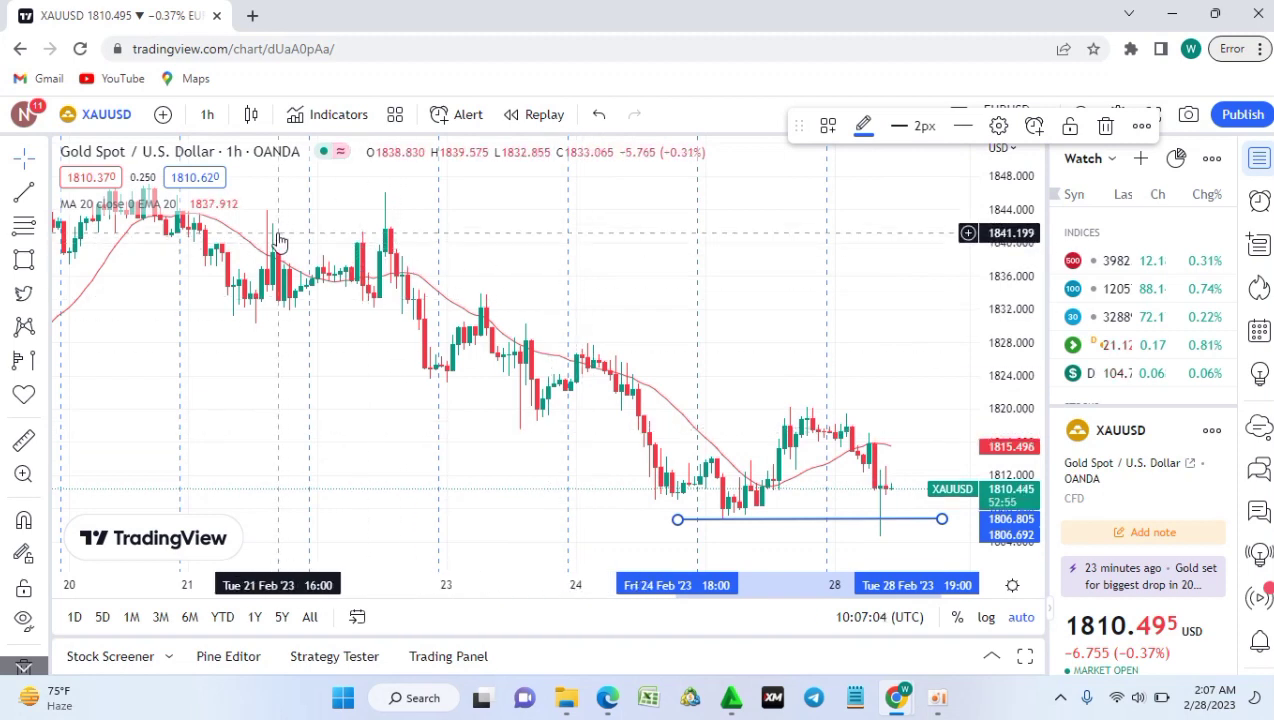
- Overlay the Currency.com US500 index on the gold chart for comparison, and remove it again
click(163, 116)
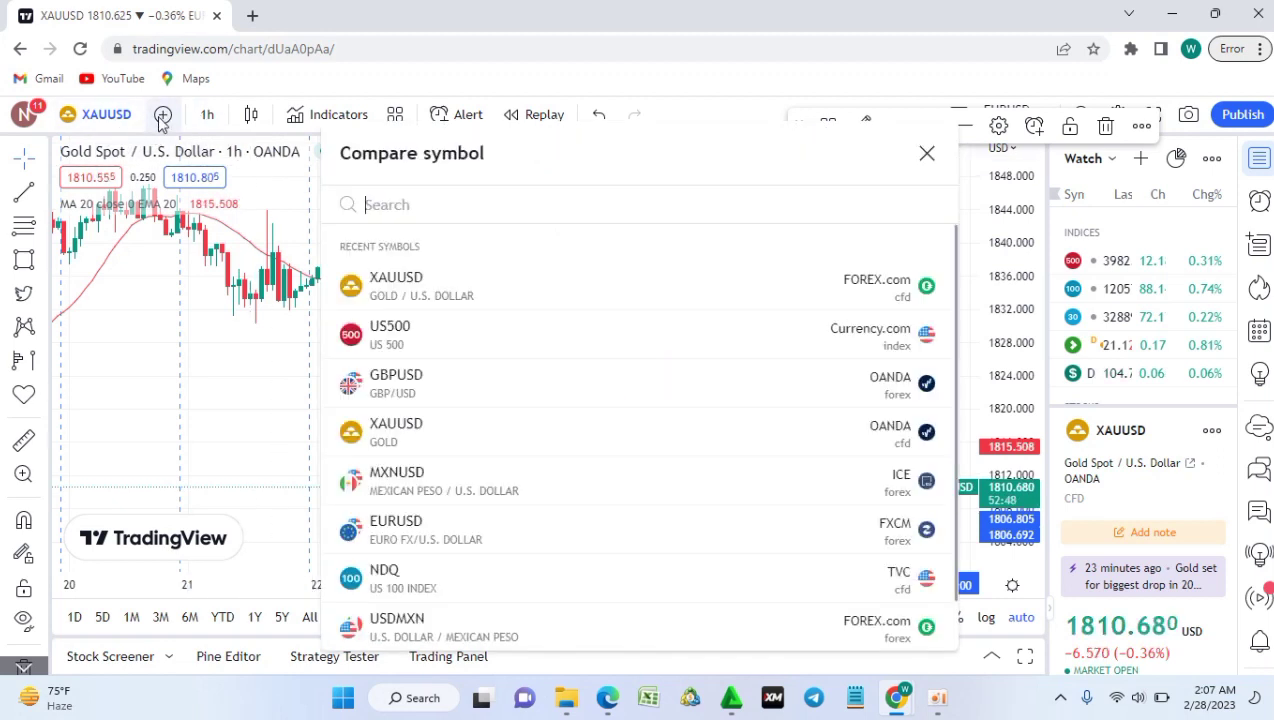
mouse_move(475, 323)
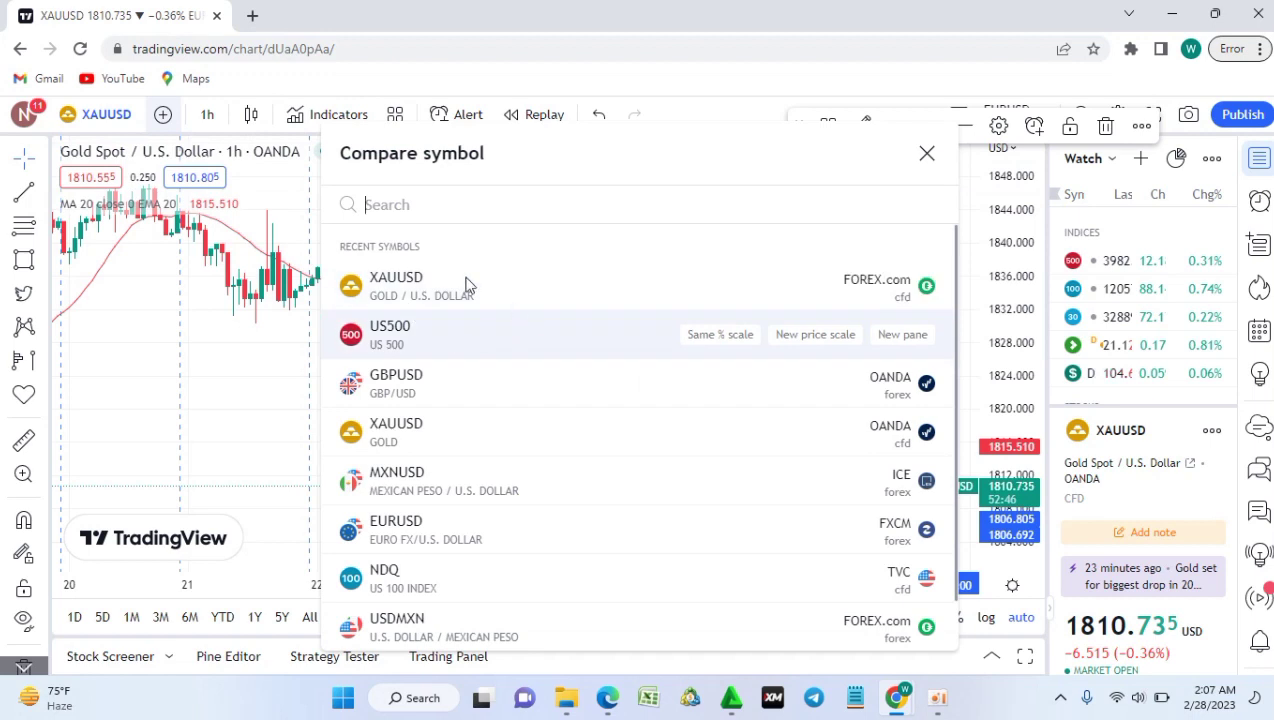
click(417, 336)
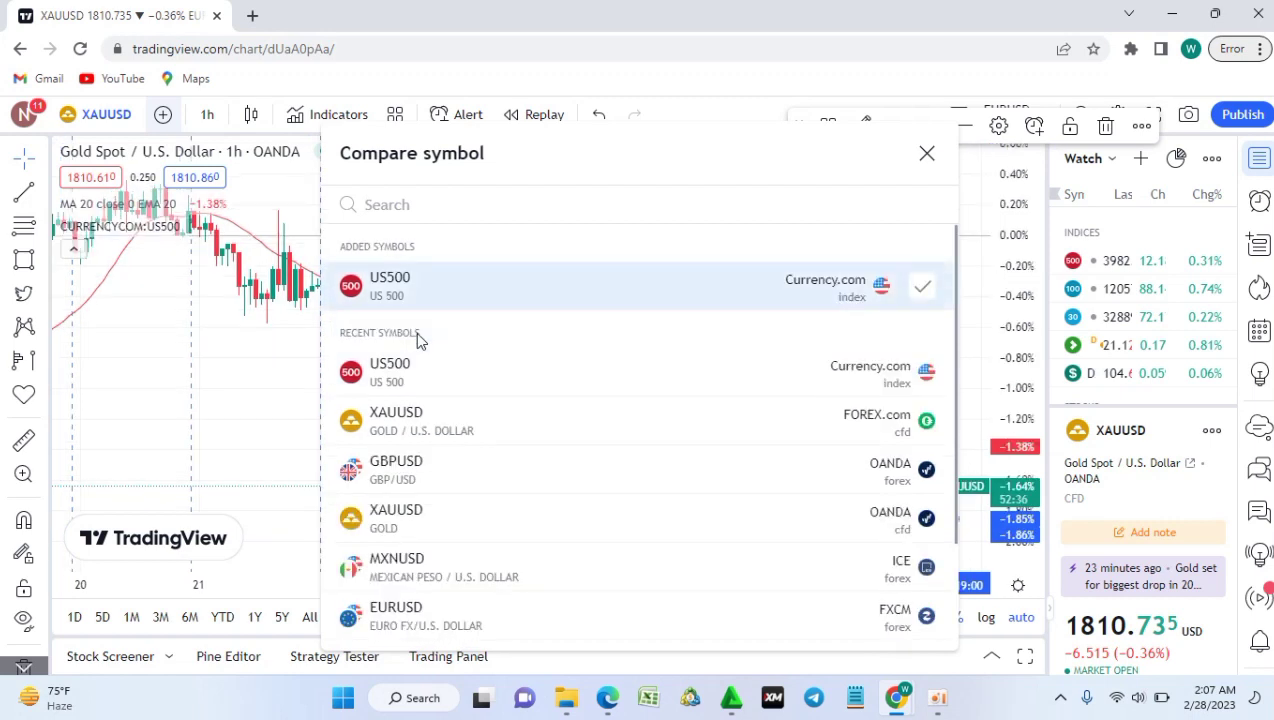
click(256, 361)
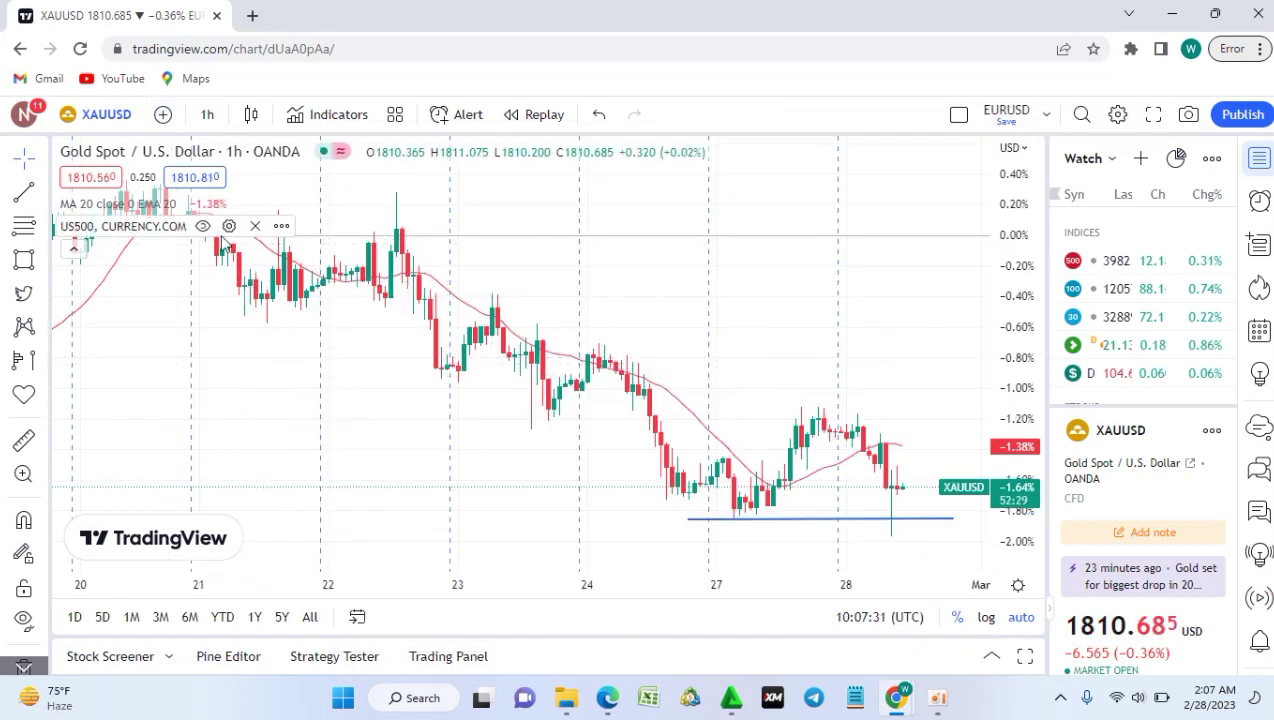
click(197, 226)
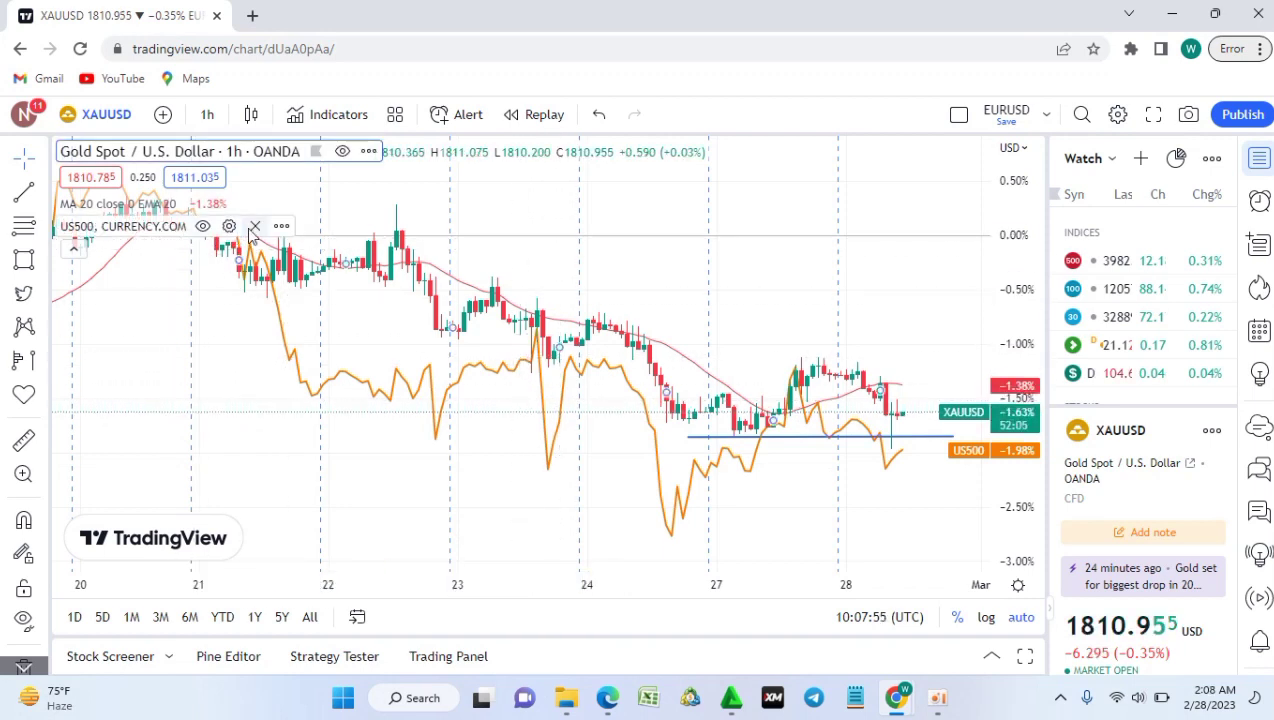
click(255, 228)
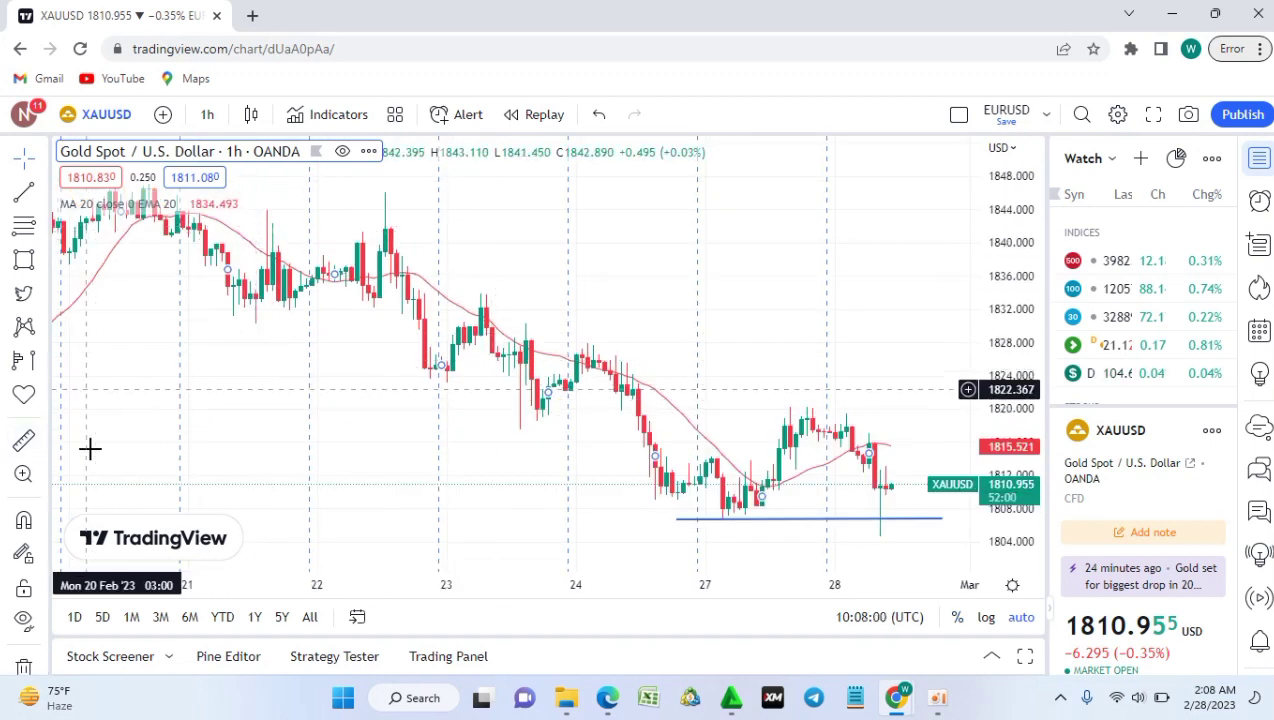
- Display the gold chart as bars and as a line, and restore the candles style
click(251, 115)
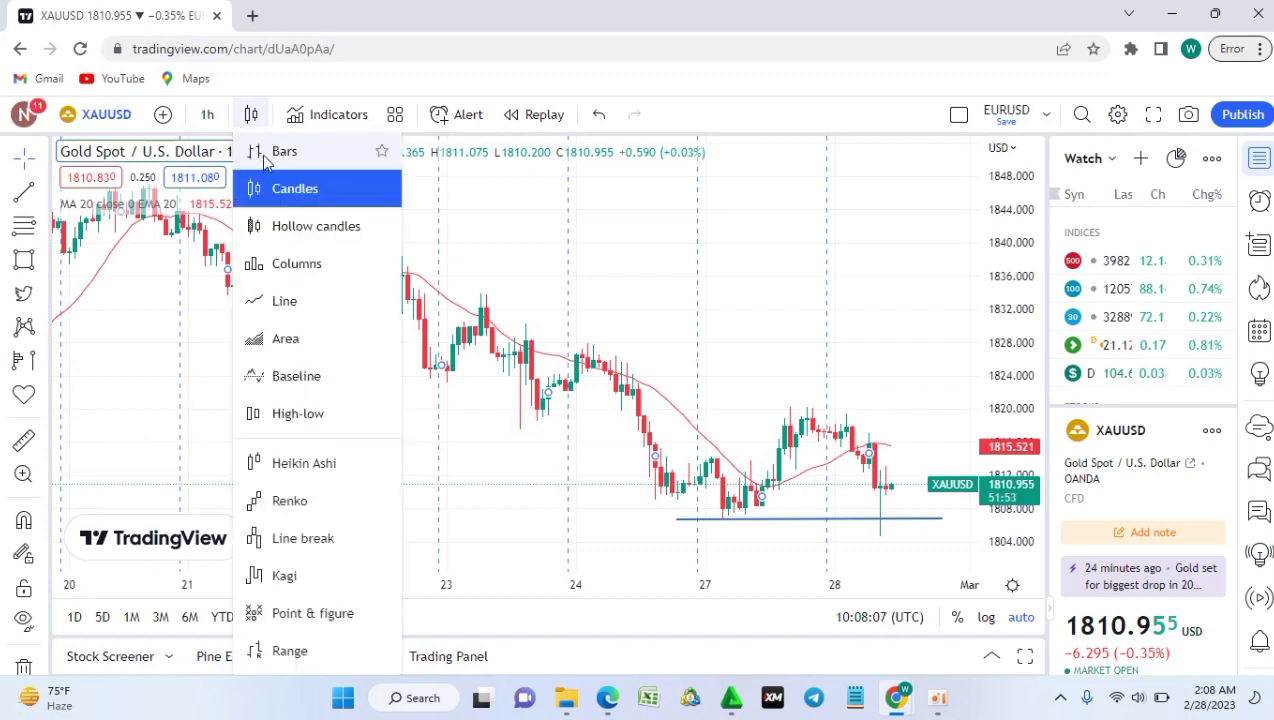
click(280, 152)
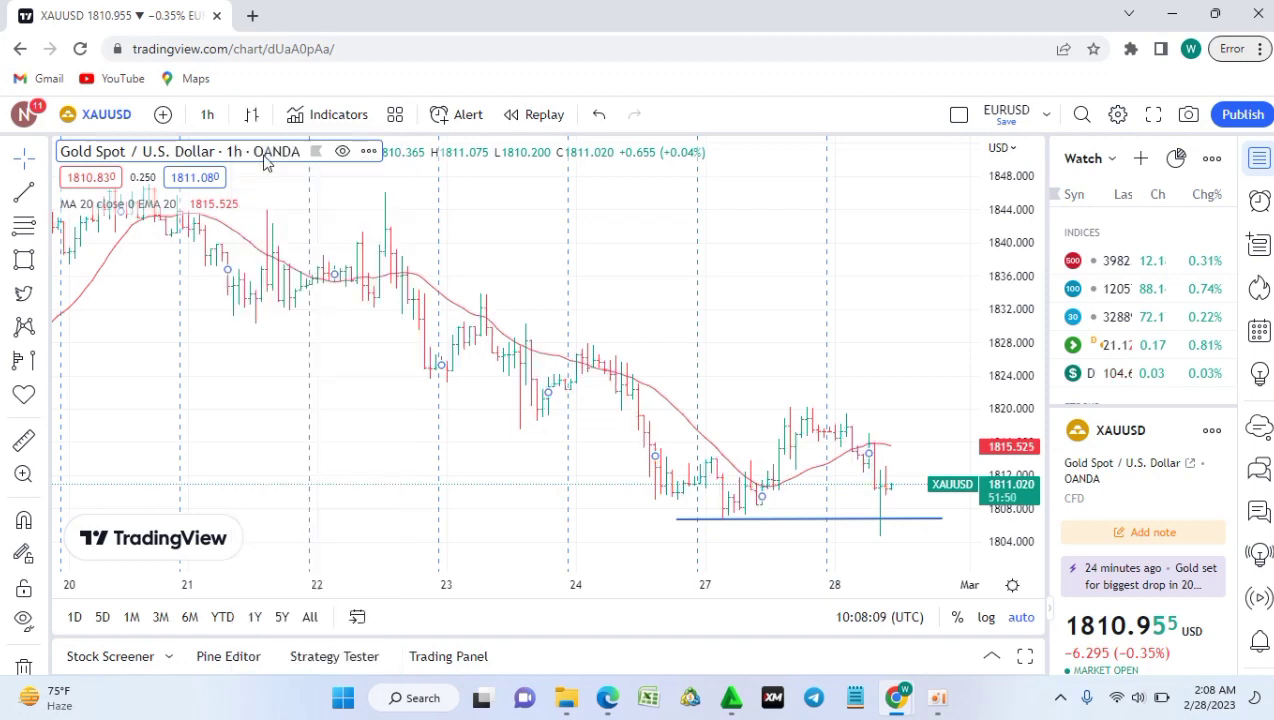
click(252, 114)
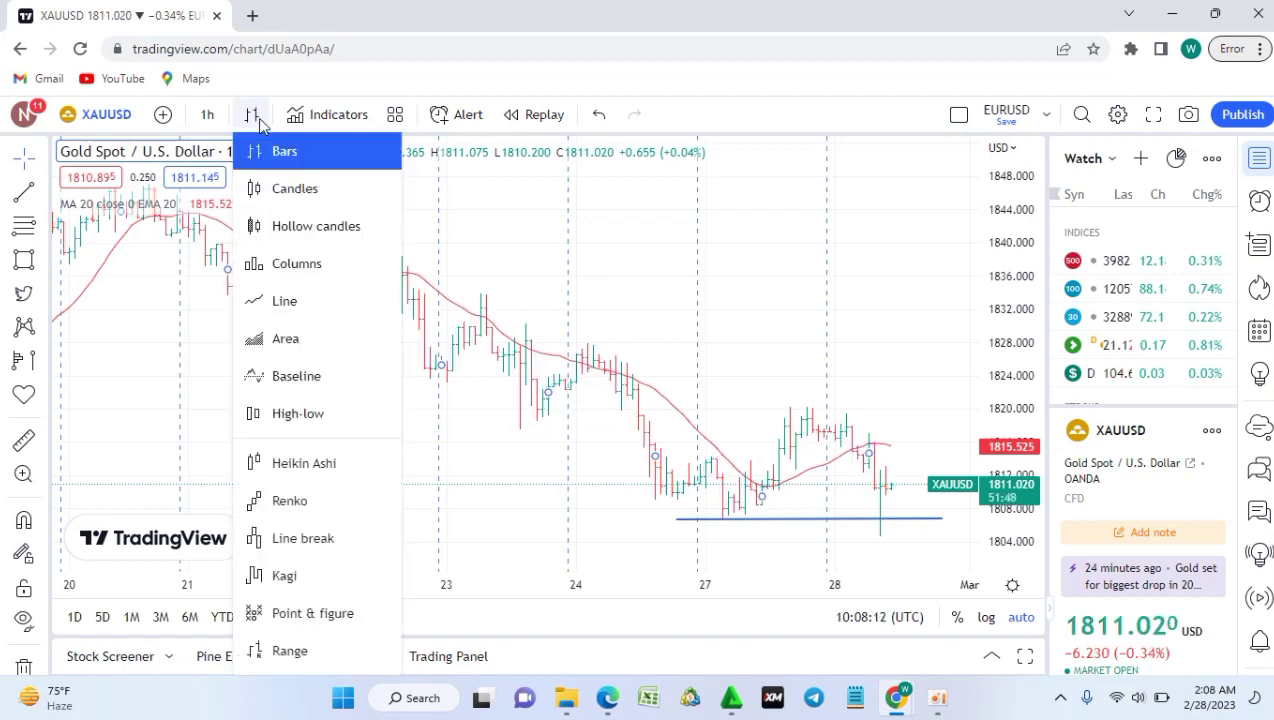
click(287, 301)
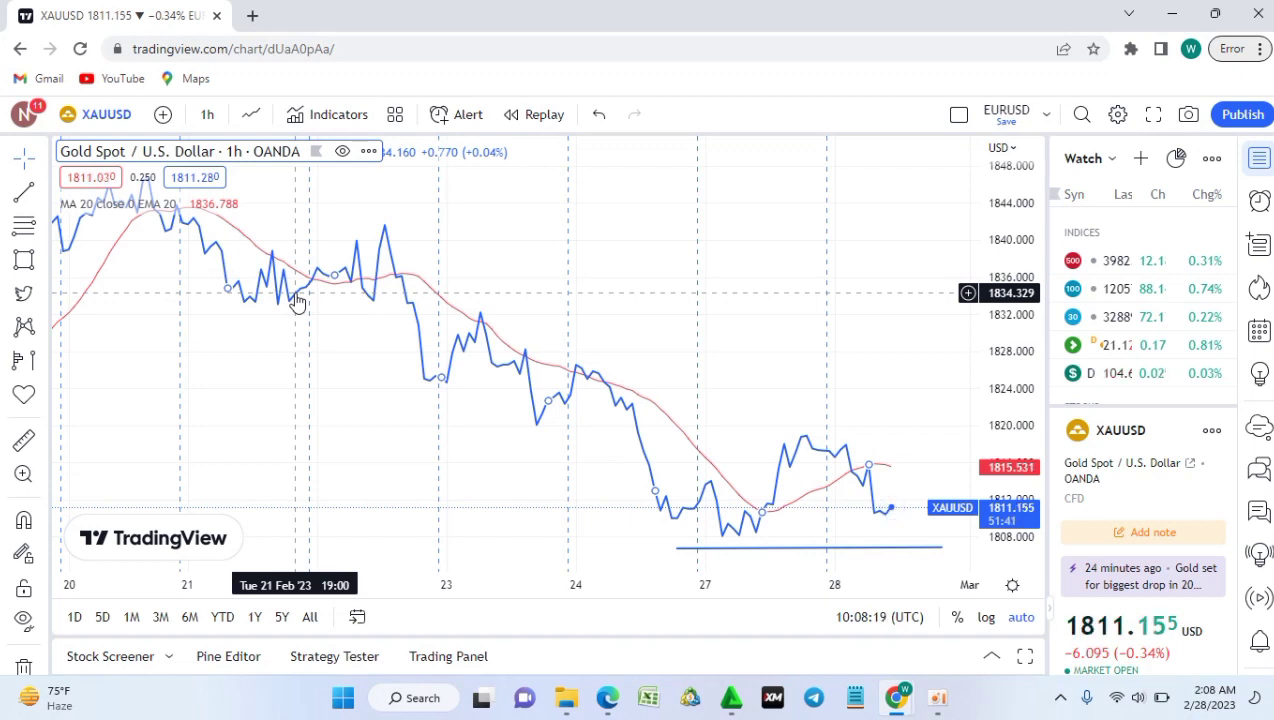
click(253, 115)
click(279, 191)
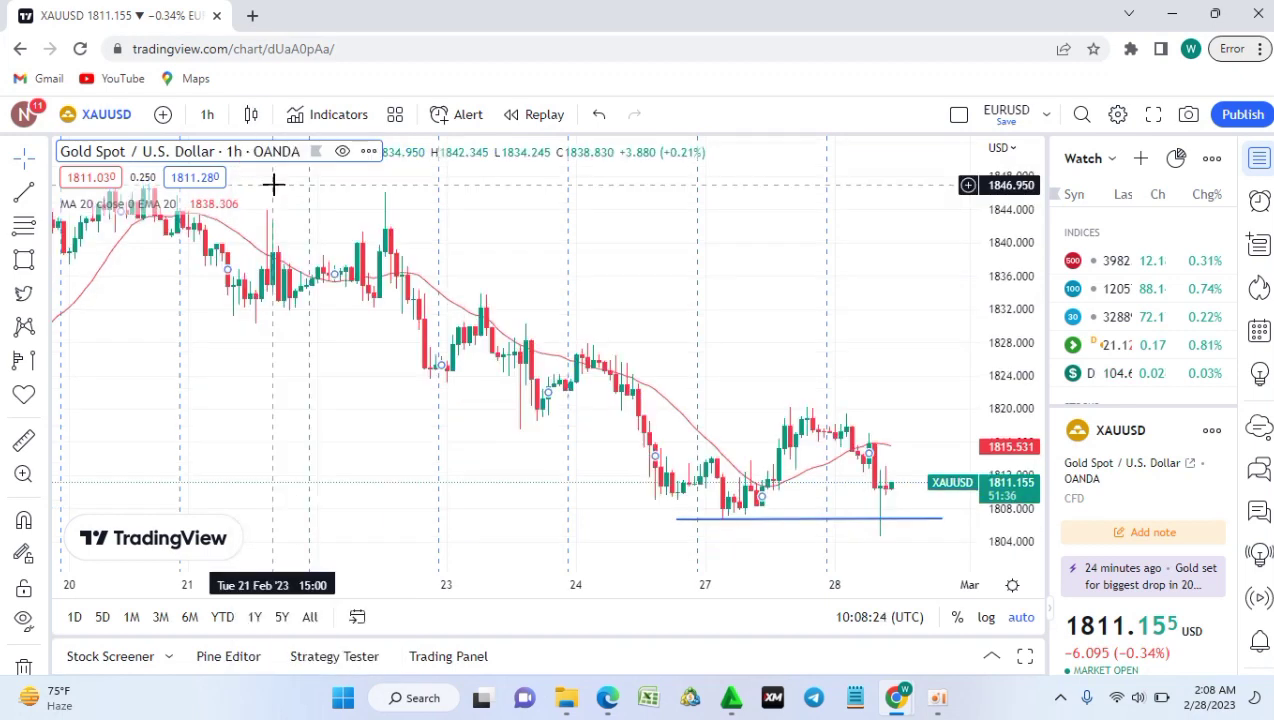
- Find the Relative Strength Index by searching for "rsi", add it to the gold chart, and remove it again
click(313, 118)
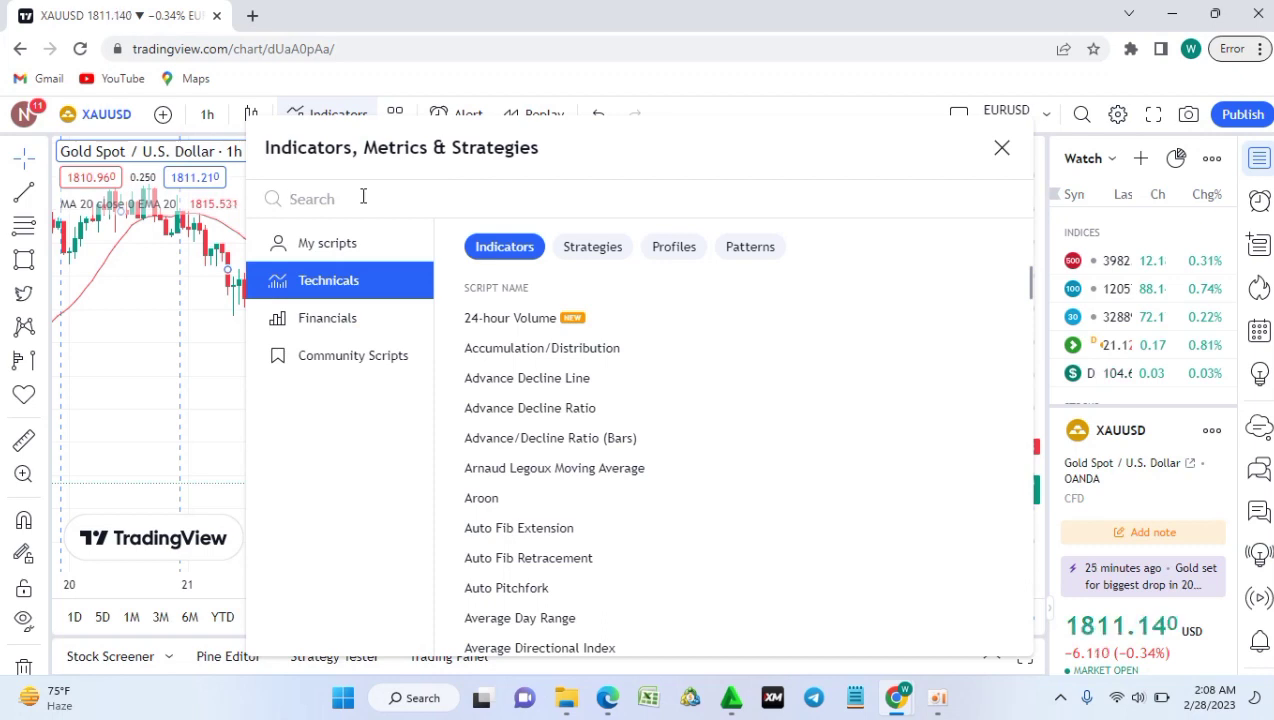
text(rsi)
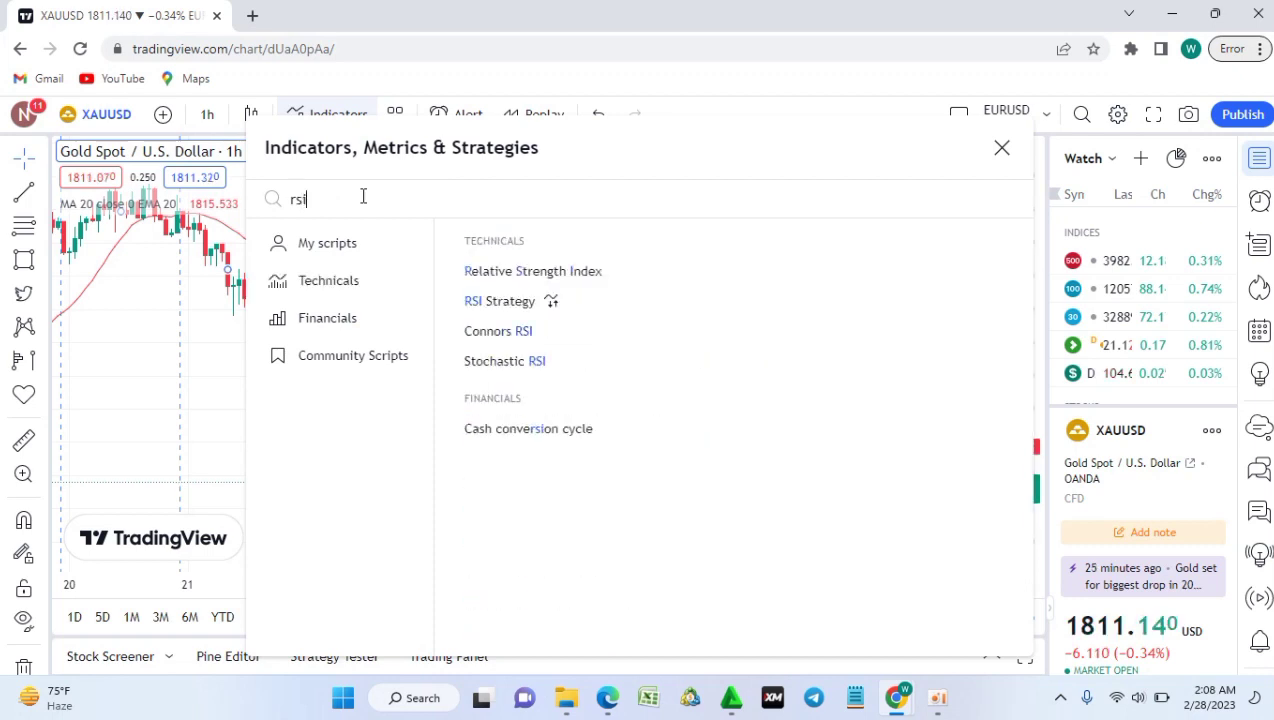
click(528, 272)
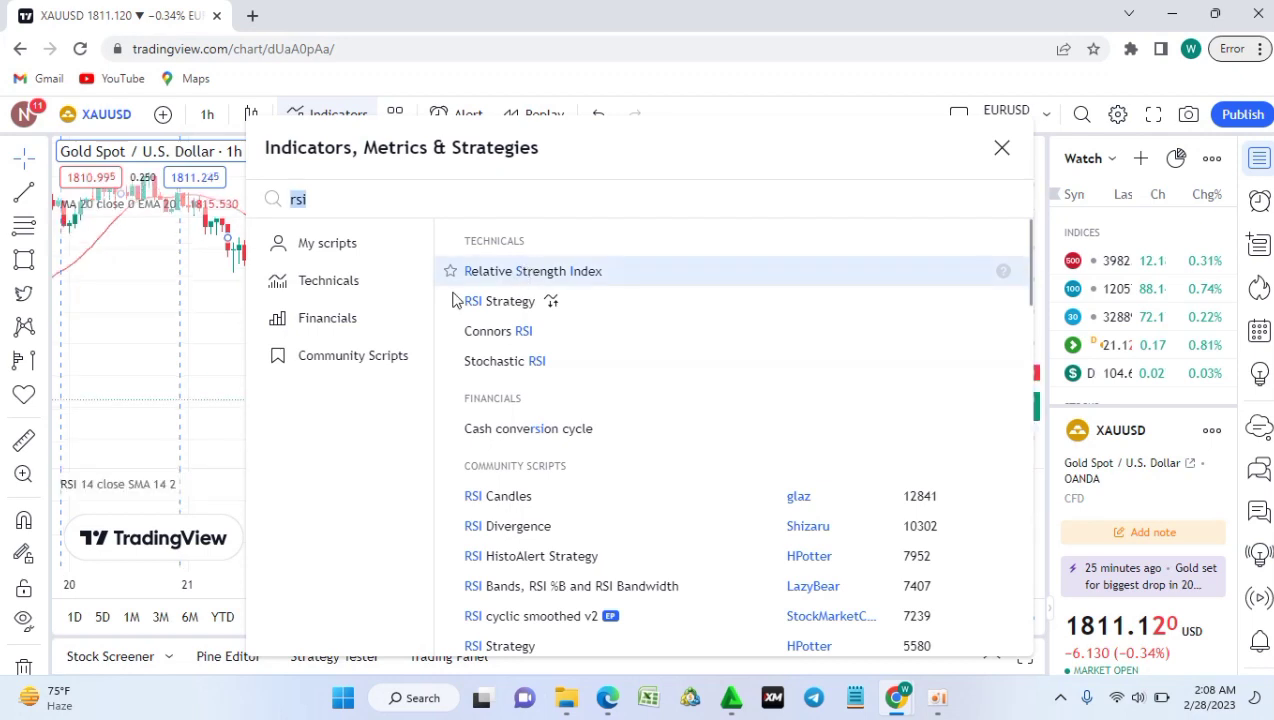
key(Escape)
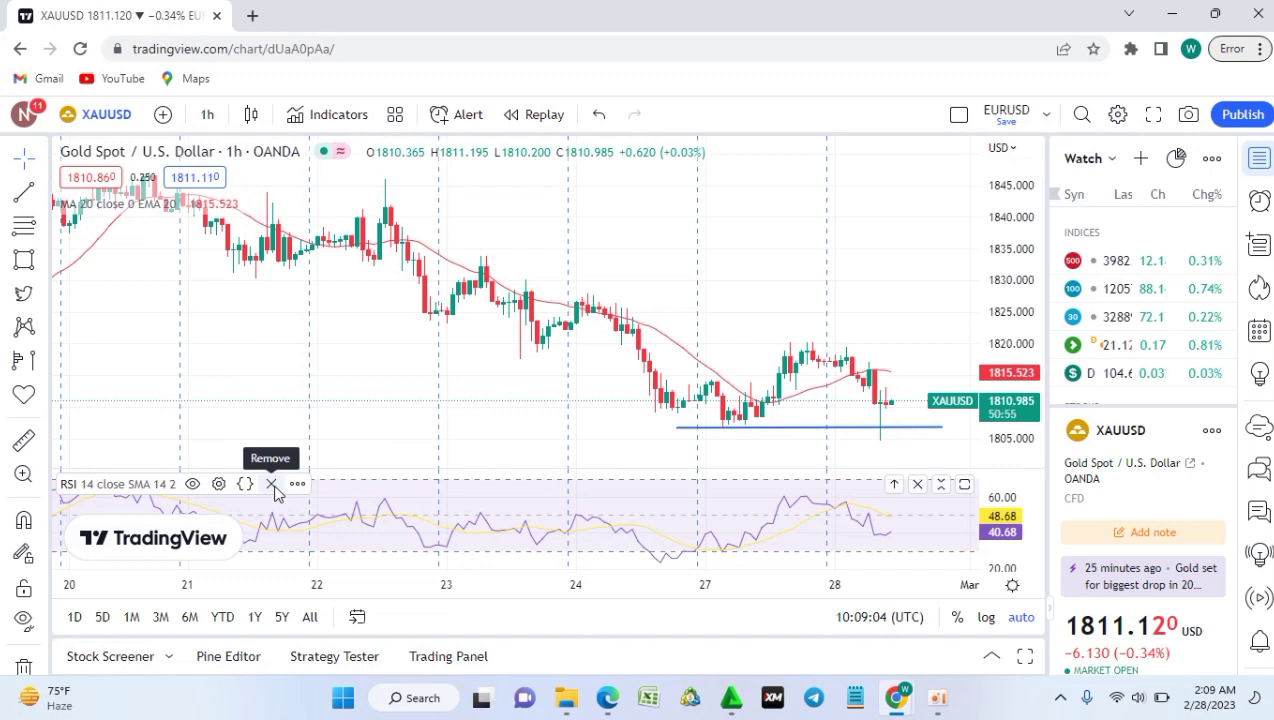
click(271, 484)
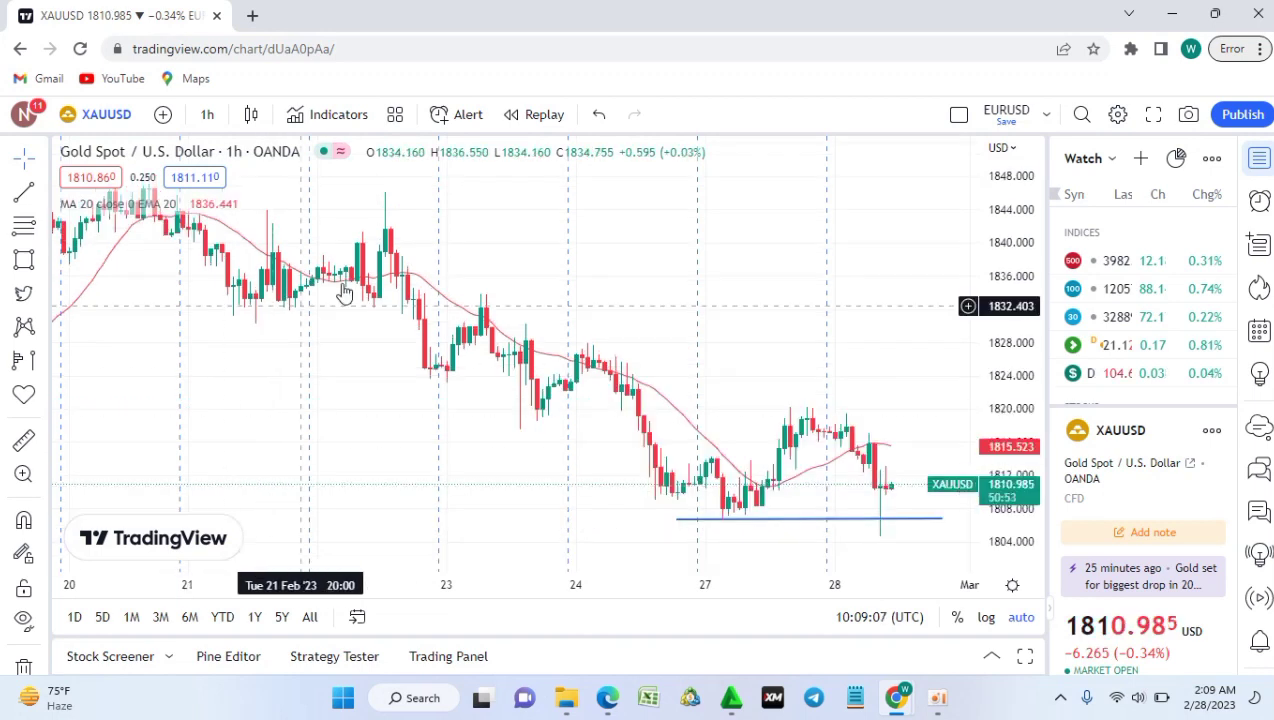
- View the alert creation settings for XAUUSD and cancel without creating an alert
click(462, 120)
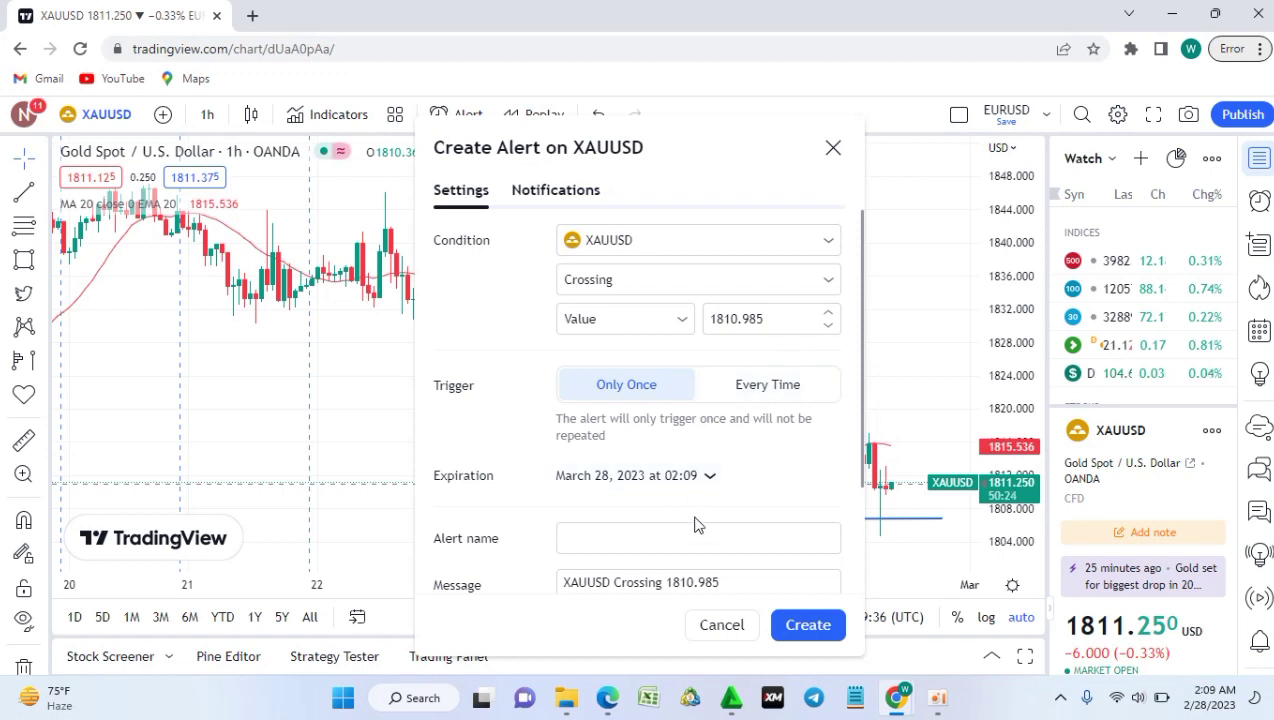
click(722, 627)
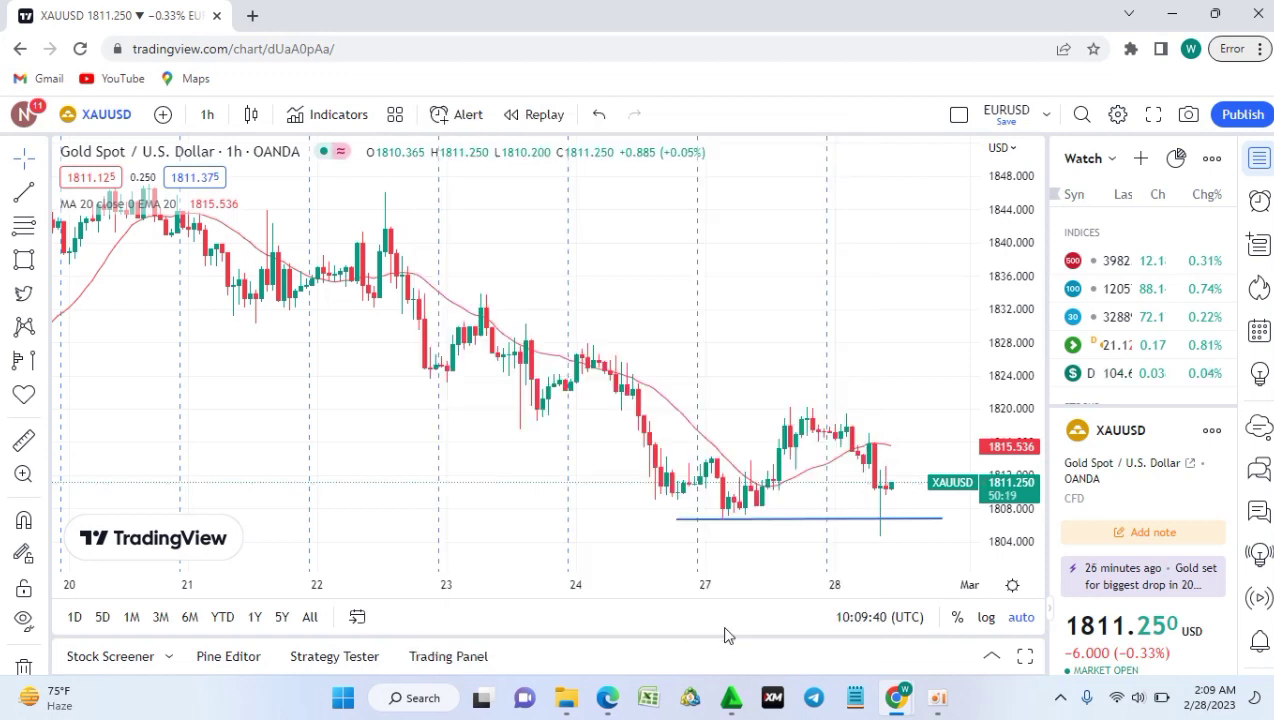
- Try to start a bar replay of the gold chart from 03:00 on 23 Feb 2023, and dismiss the plan upgrade offer
click(544, 116)
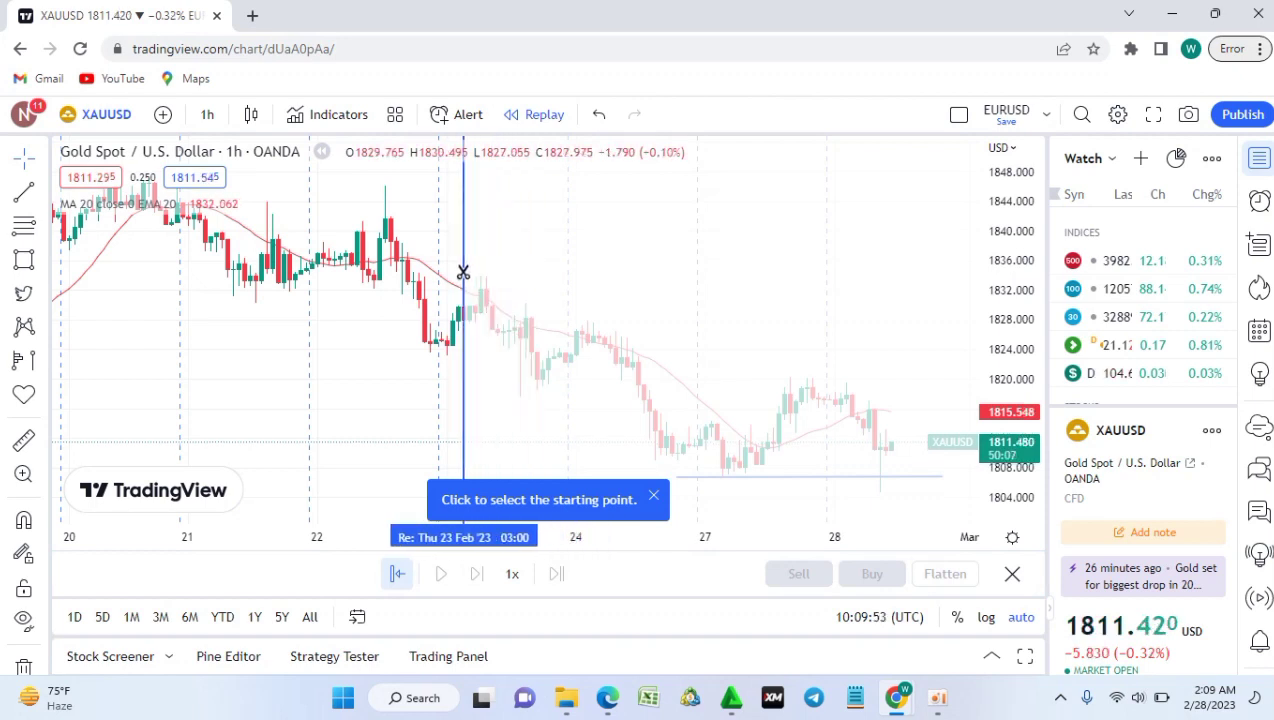
click(463, 273)
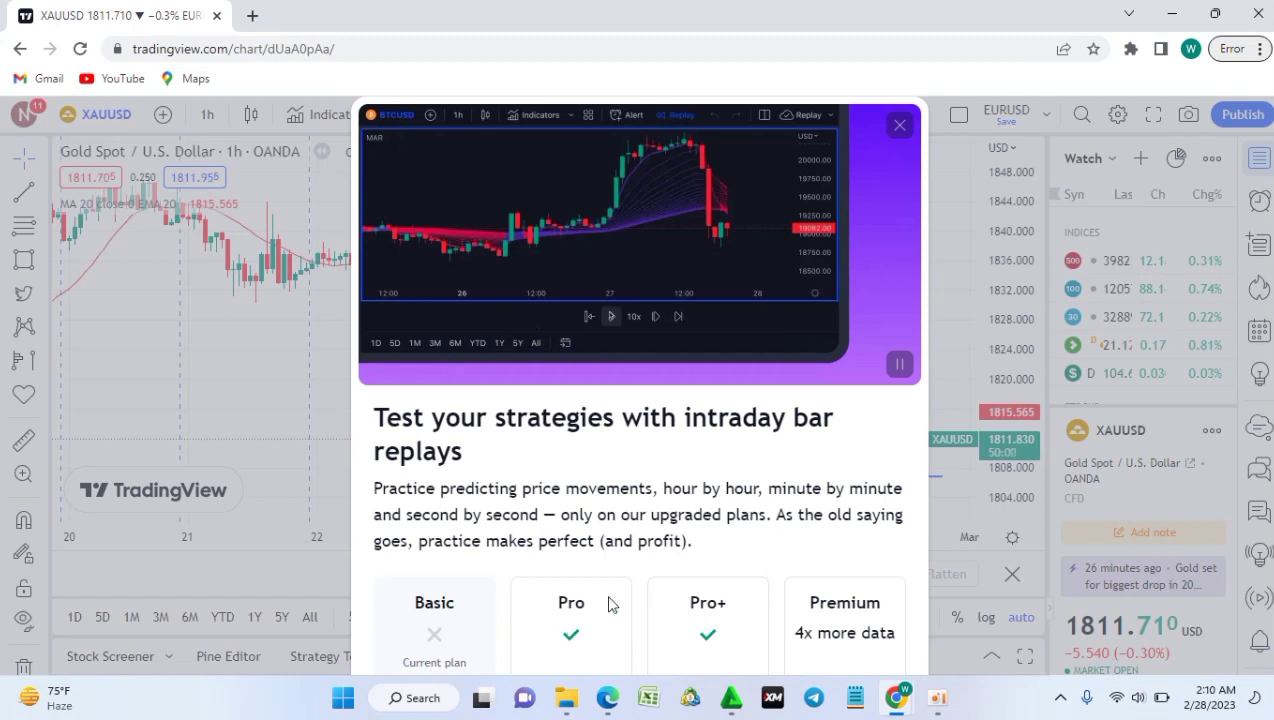
click(899, 125)
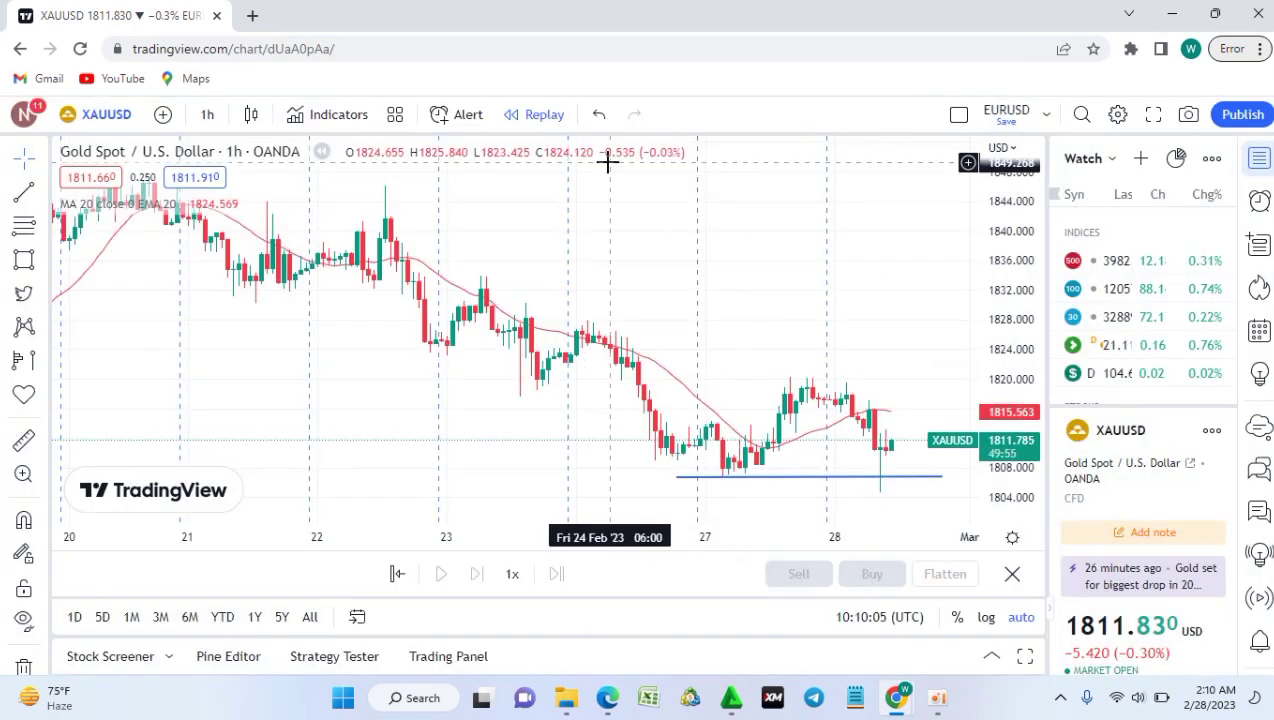